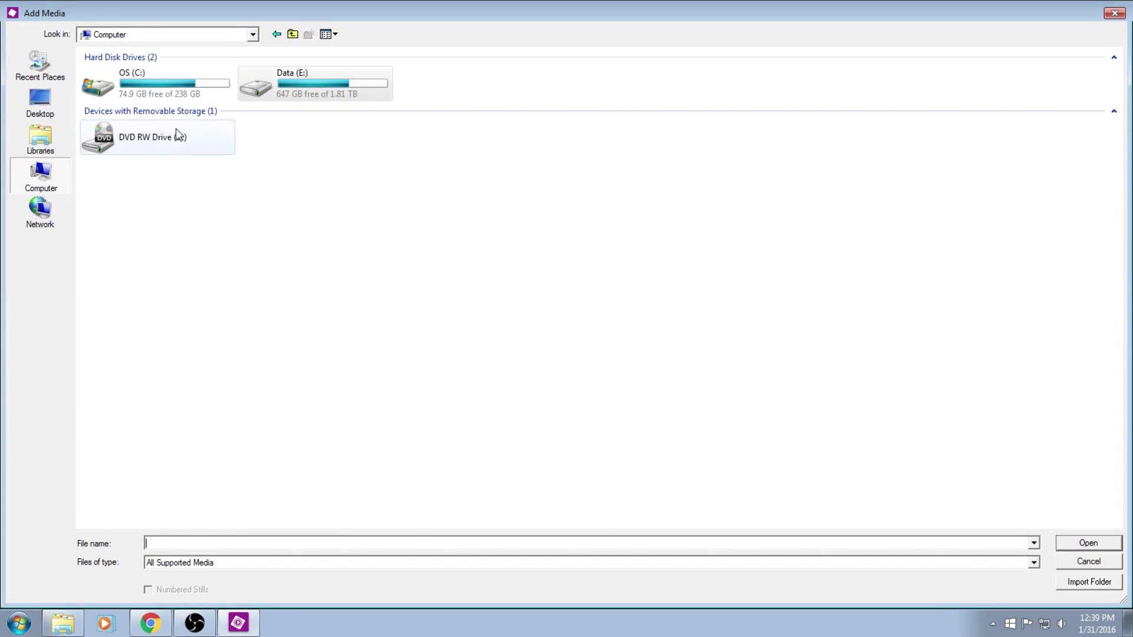
Browse to the Pictures folder on the Data (E:) drive and open its 2015-06-29 folder
{"action": "double_click", "coordinate": [328, 86]}
{"action": "double_click", "coordinate": [109, 192]}
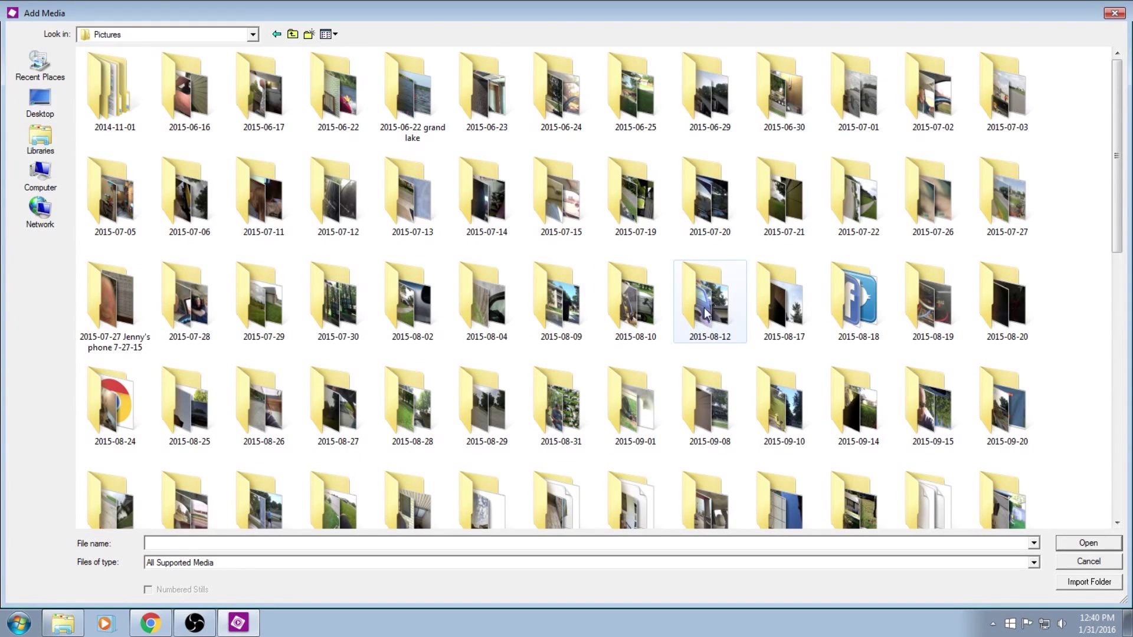
{"action": "double_click", "coordinate": [798, 112]}
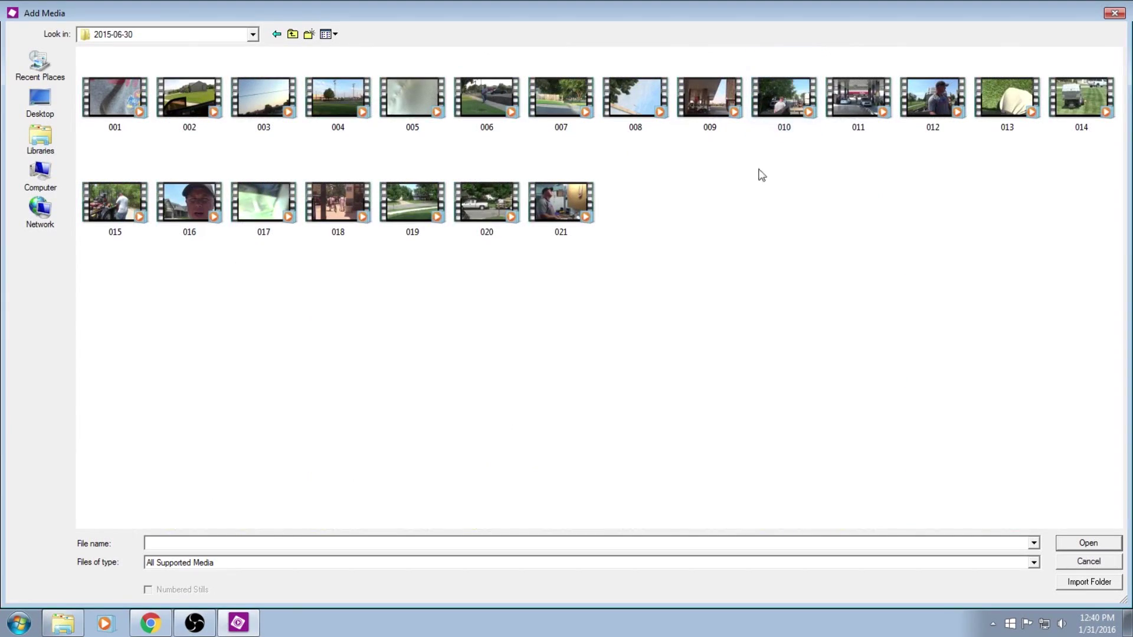
{"action": "left_click", "coordinate": [293, 34]}
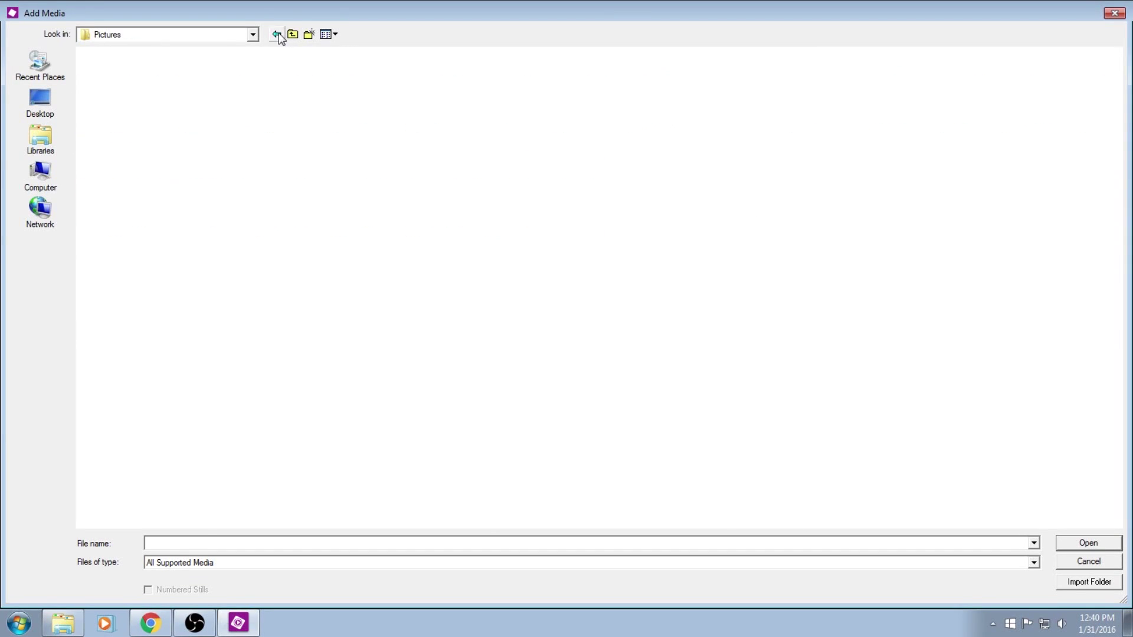
{"action": "double_click", "coordinate": [695, 121]}
Select the time-lapse photos 001 through 314 in the 2015-06-29 folder and cut them
{"action": "scroll", "coordinate": [688, 119], "scroll_direction": "down", "scroll_amount": 6}
{"action": "scroll", "coordinate": [686, 120], "scroll_direction": "down", "scroll_amount": 14}
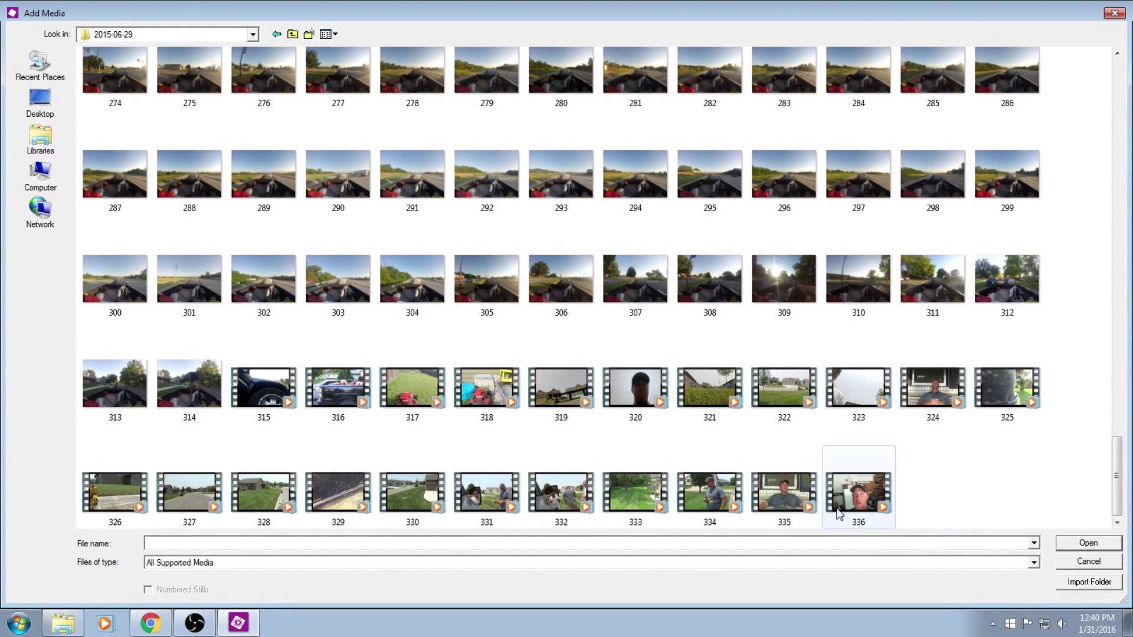
{"action": "scroll", "coordinate": [332, 232], "scroll_direction": "up", "scroll_amount": 20}
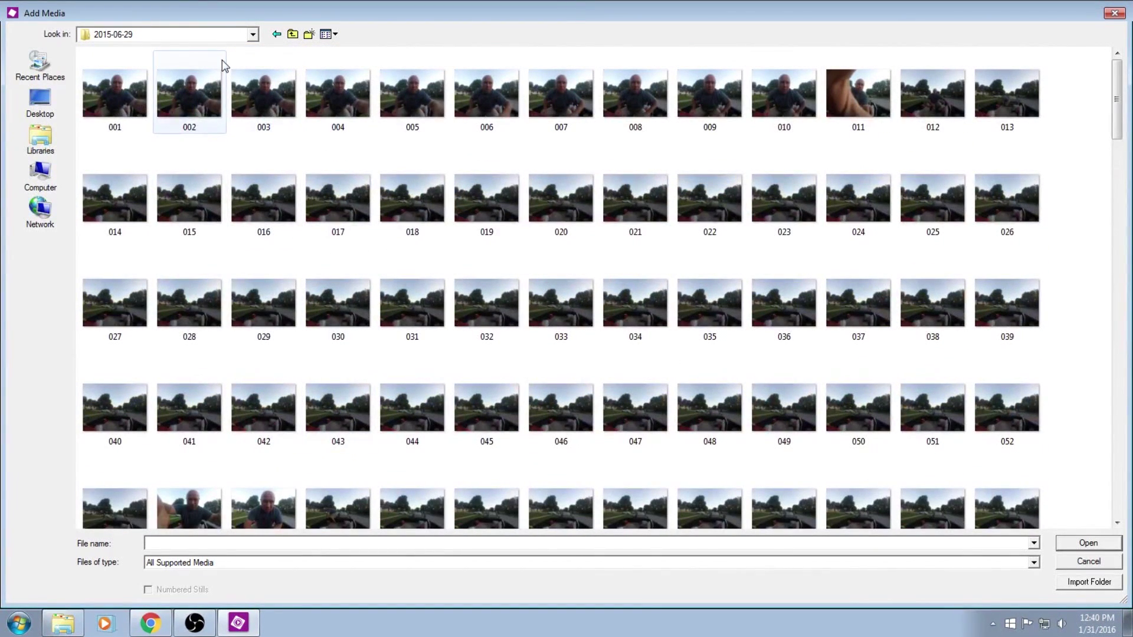
{"action": "left_click", "coordinate": [131, 98]}
{"action": "scroll", "coordinate": [531, 175], "scroll_direction": "down", "scroll_amount": 12}
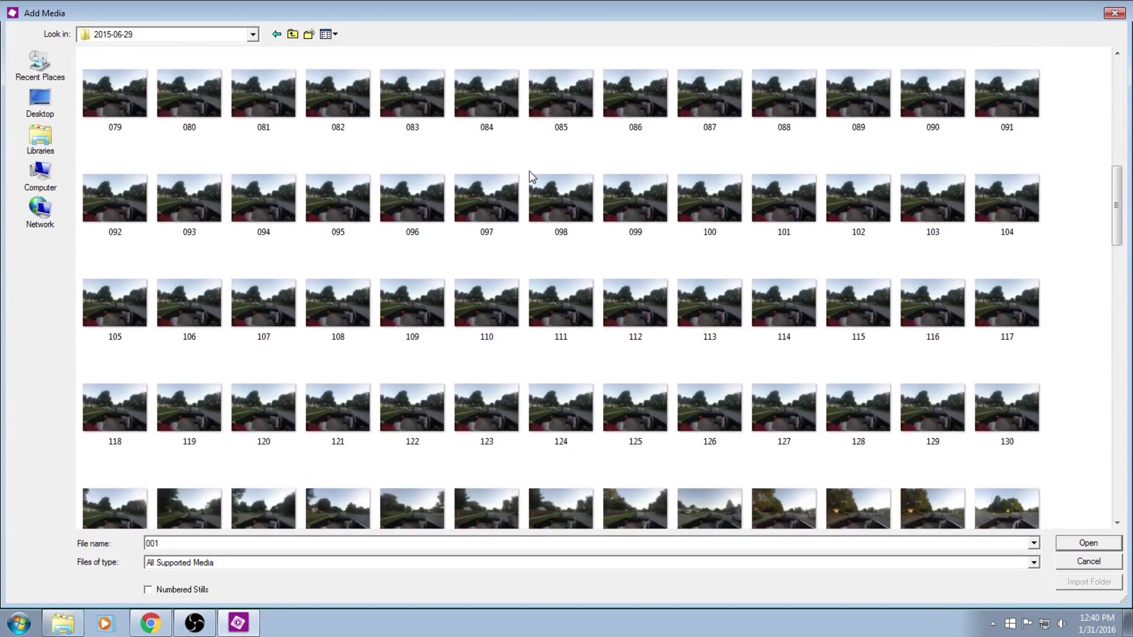
{"action": "scroll", "coordinate": [529, 171], "scroll_direction": "down", "scroll_amount": 9}
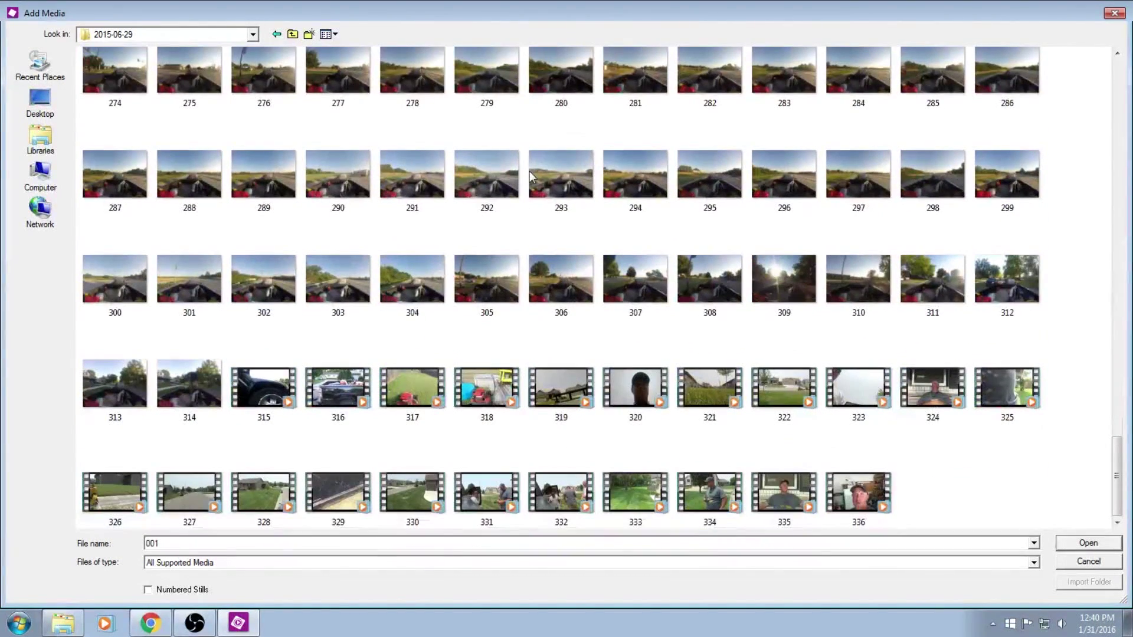
{"action": "left_click", "coordinate": [198, 379], "text": "shift"}
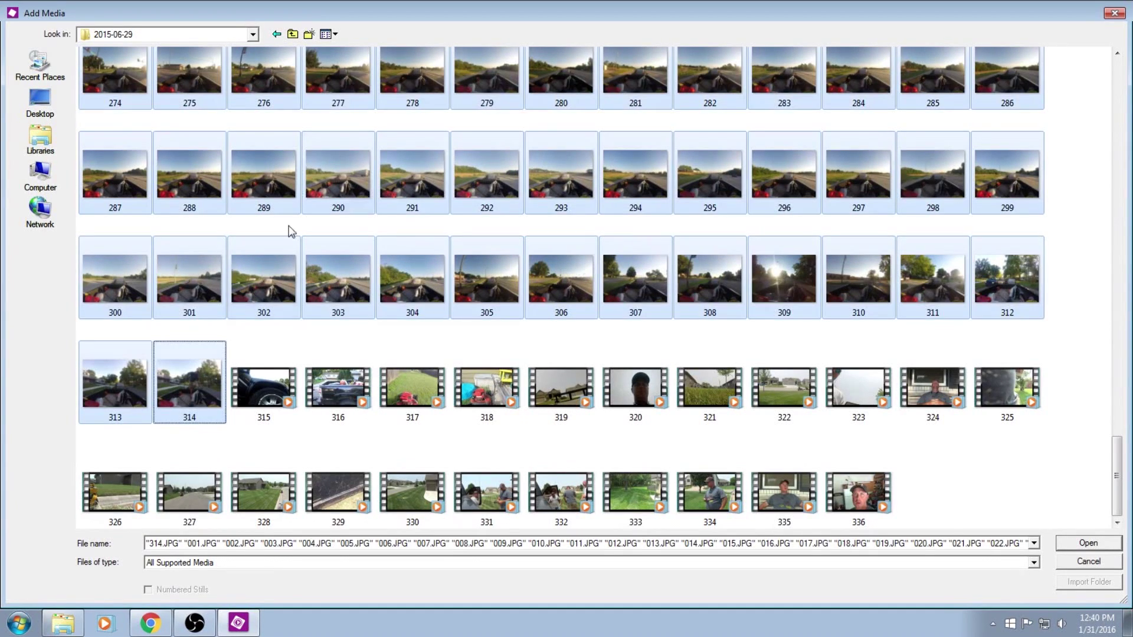
{"action": "right_click", "coordinate": [321, 160]}
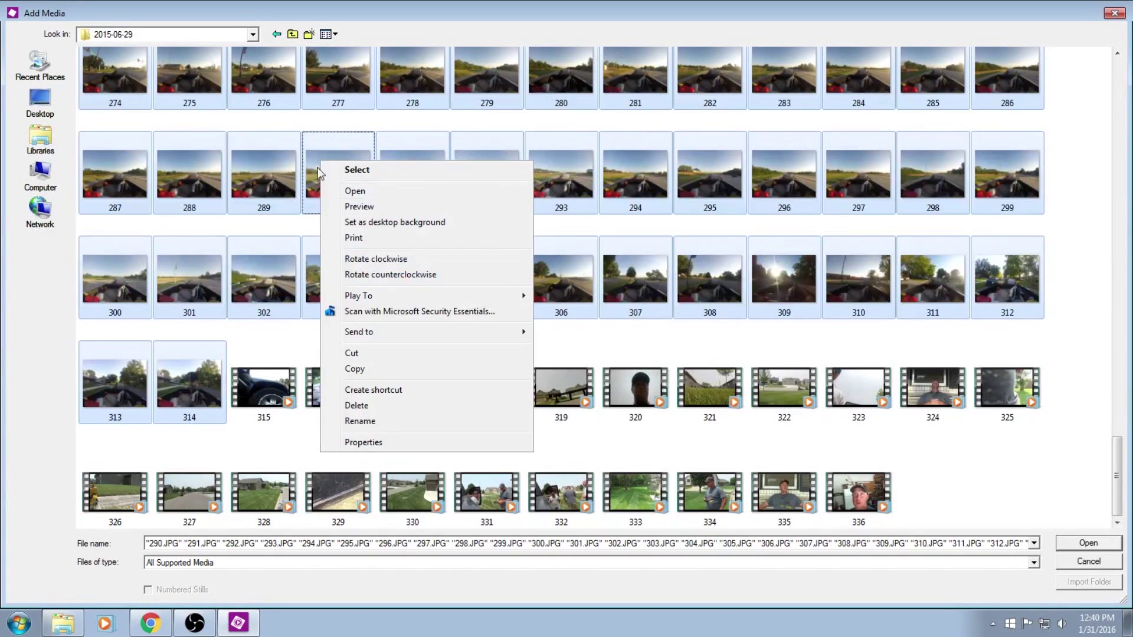
{"action": "left_click", "coordinate": [358, 354]}
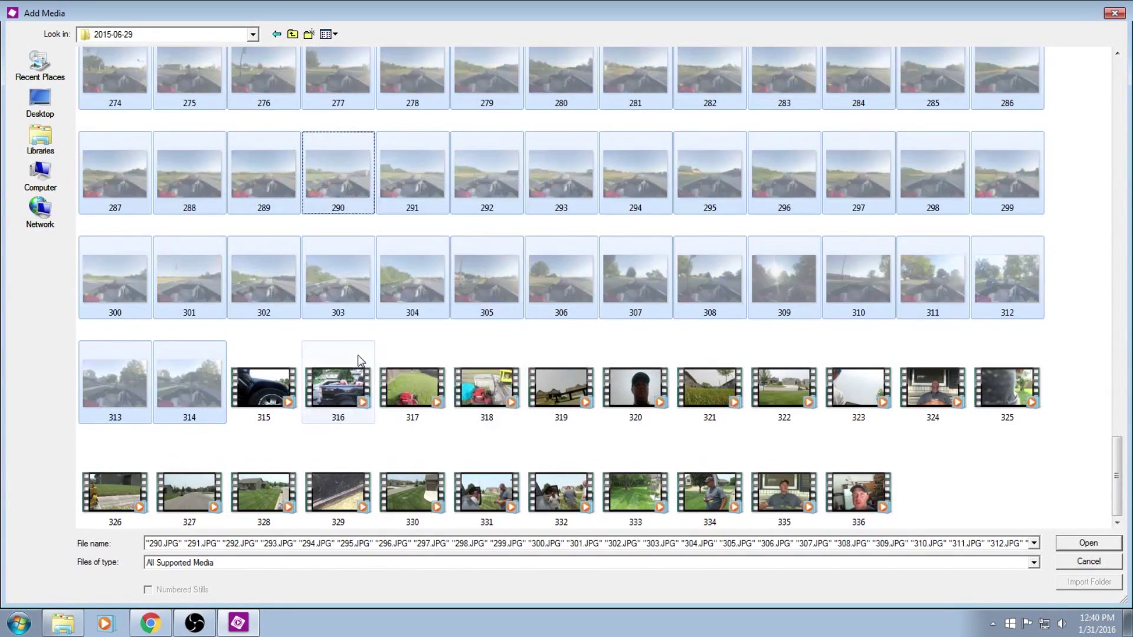
Create a new folder named "time lapse" inside the 2015-06-29 folder
{"action": "left_click", "coordinate": [329, 34]}
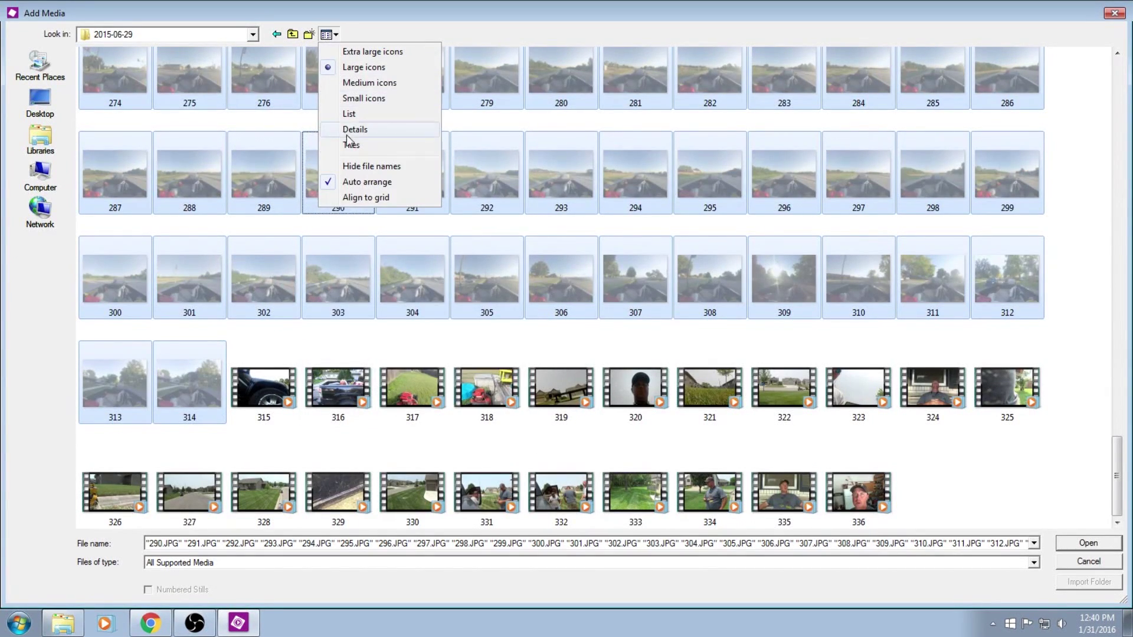
{"action": "left_click", "coordinate": [309, 35]}
{"action": "left_click", "coordinate": [309, 35]}
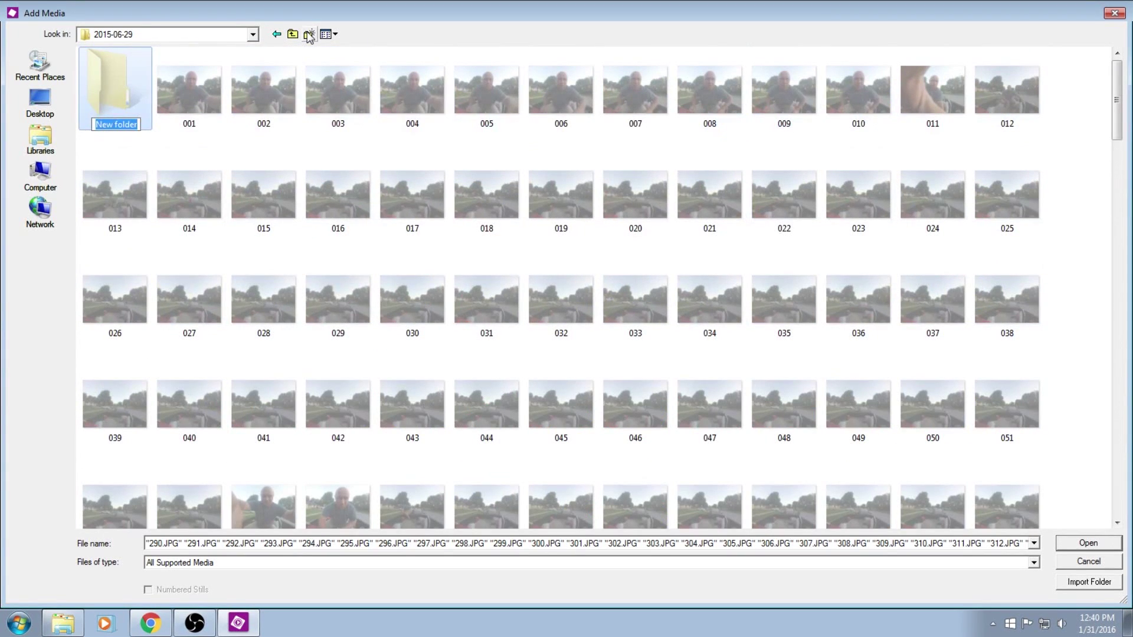
{"action": "type", "text": "time lapse"}
{"action": "key", "text": "Return"}
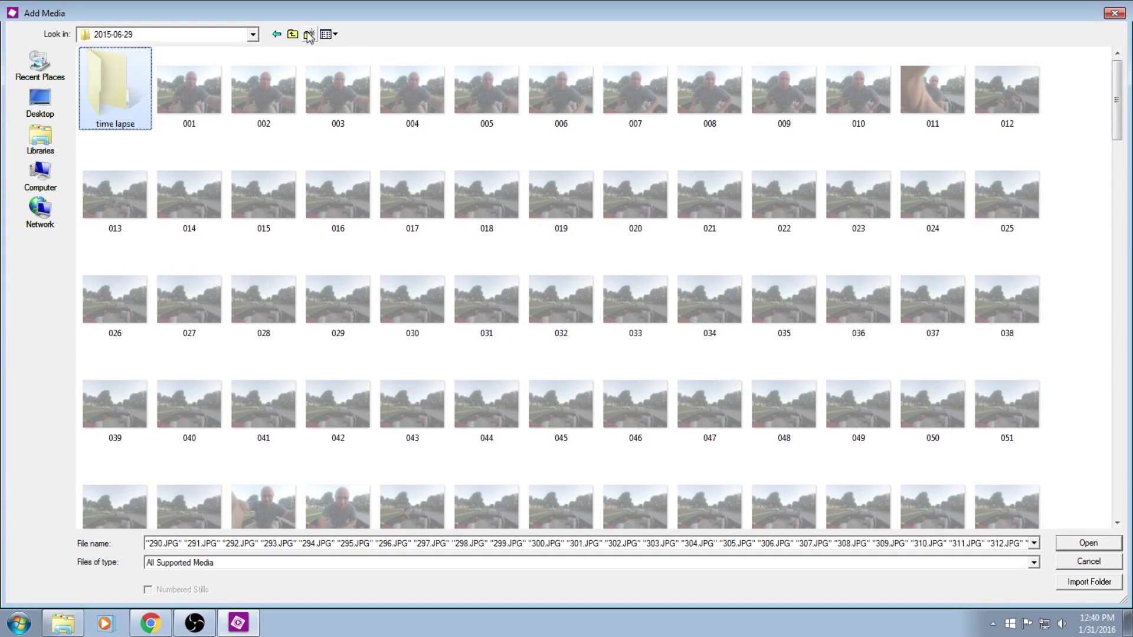
Paste the cut photos into the time lapse folder
{"action": "double_click", "coordinate": [133, 89]}
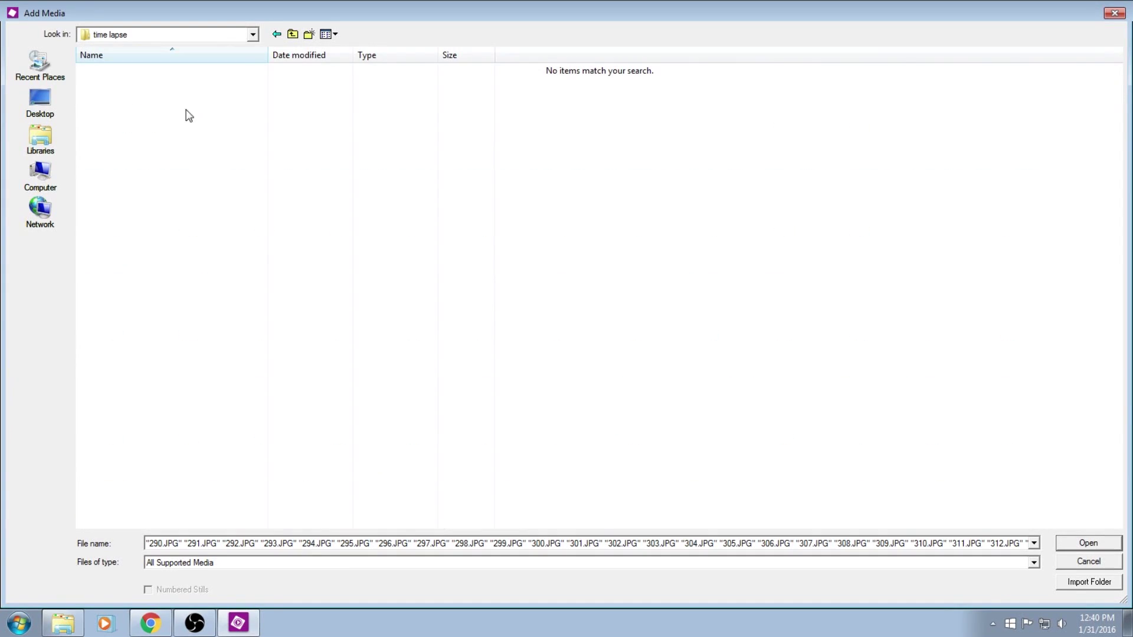
{"action": "right_click", "coordinate": [198, 118]}
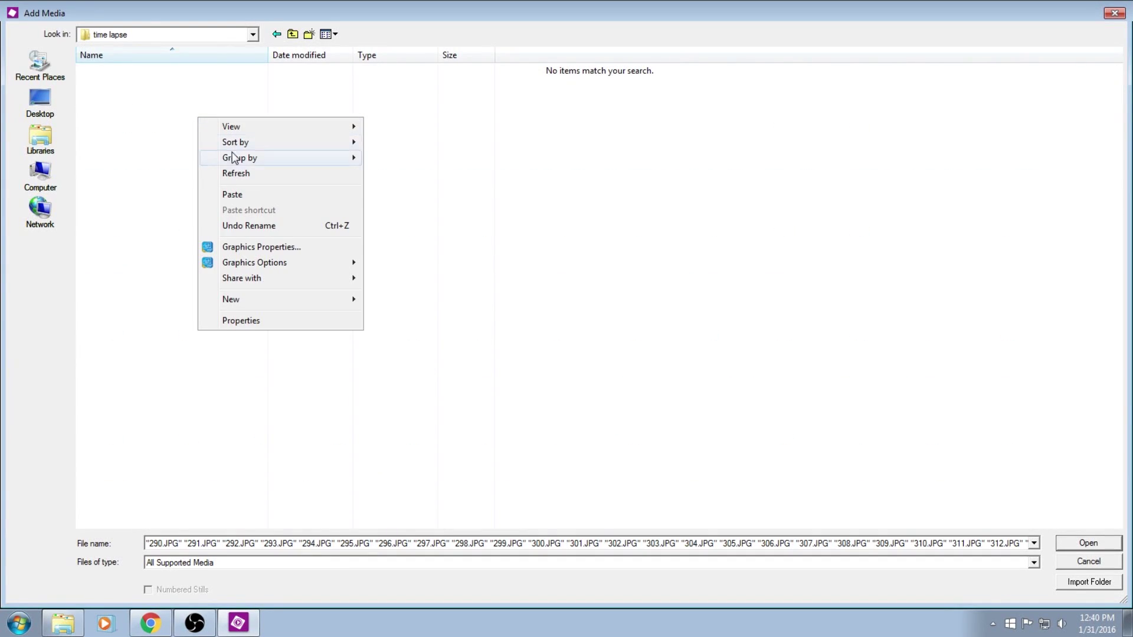
{"action": "left_click", "coordinate": [248, 195]}
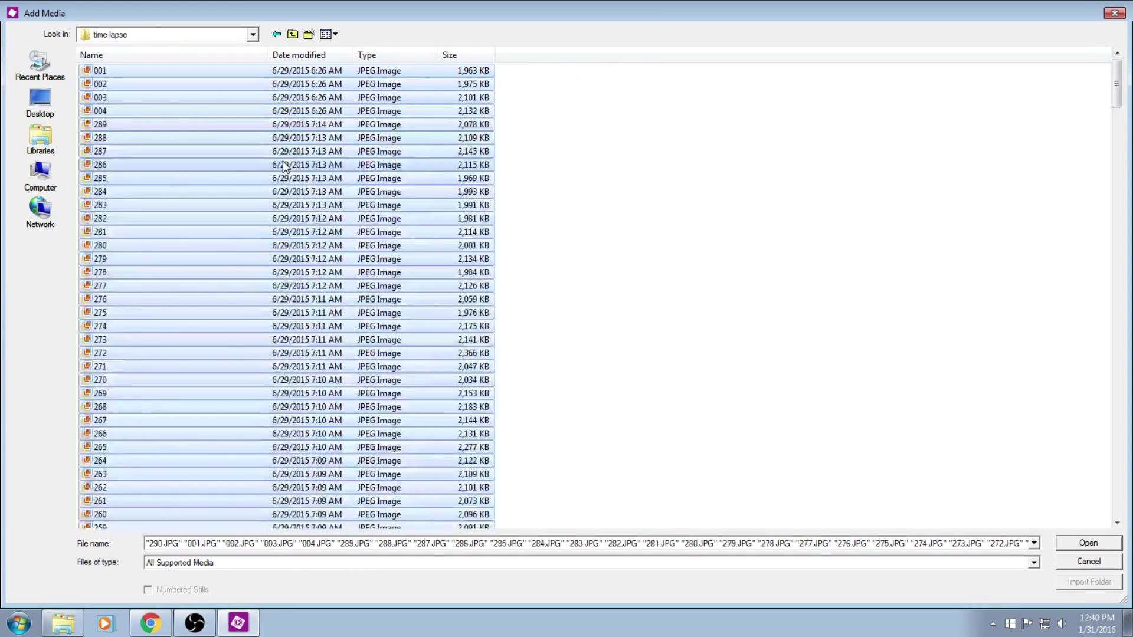
{"action": "left_click", "coordinate": [679, 274]}
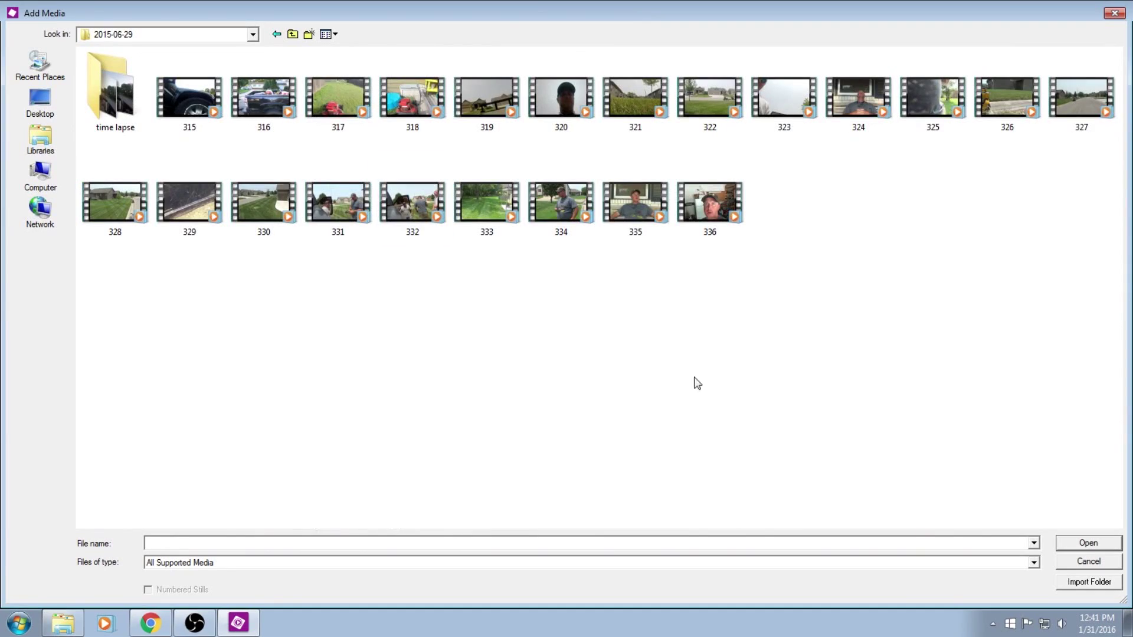
Import the photo sequence from the time lapse folder as numbered stills, starting with image 001
{"action": "double_click", "coordinate": [135, 76]}
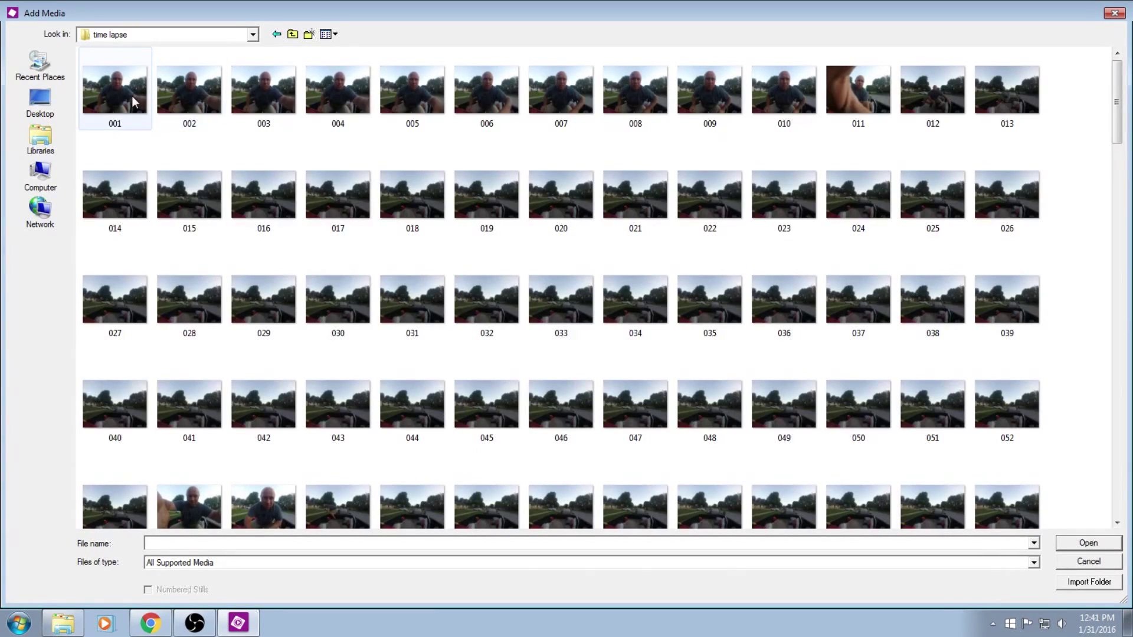
{"action": "left_click", "coordinate": [132, 96]}
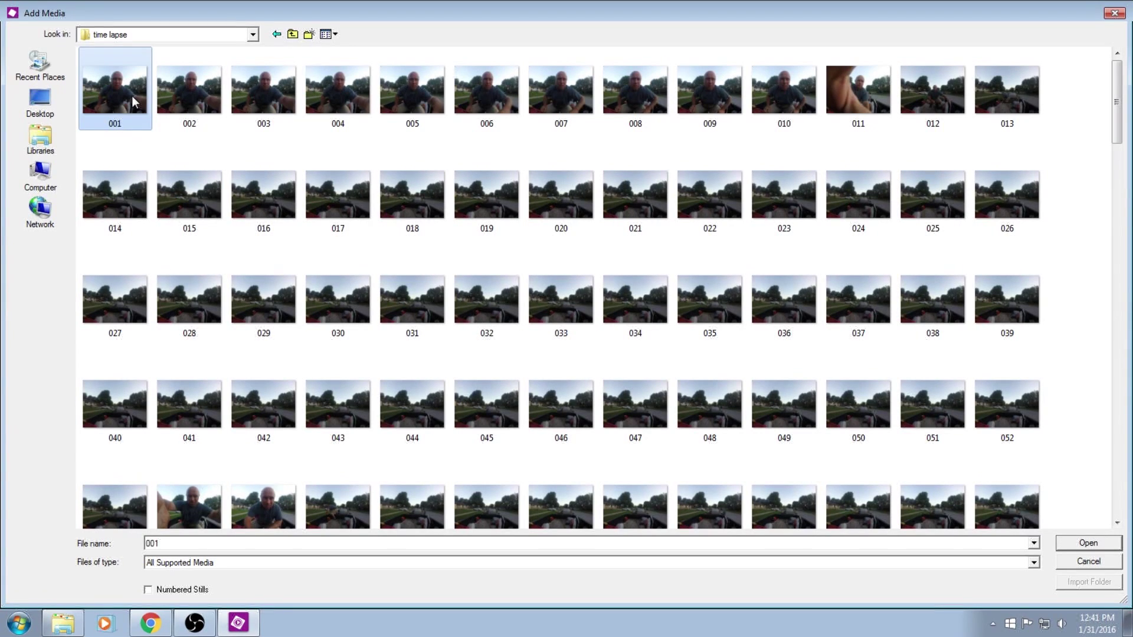
{"action": "left_click", "coordinate": [148, 591]}
{"action": "left_click", "coordinate": [1089, 542]}
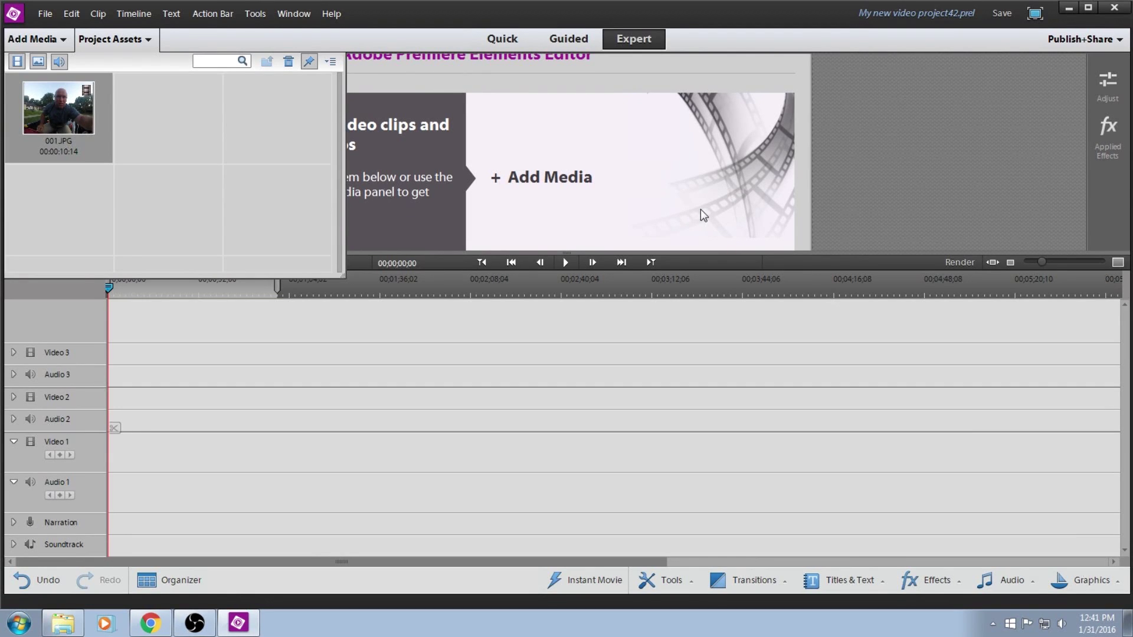
Place the 001.JPG clip at the start of the Video 1 track and enlarge it to fill the preview frame
{"action": "left_click_drag", "start_coordinate": [80, 116], "coordinate": [112, 448]}
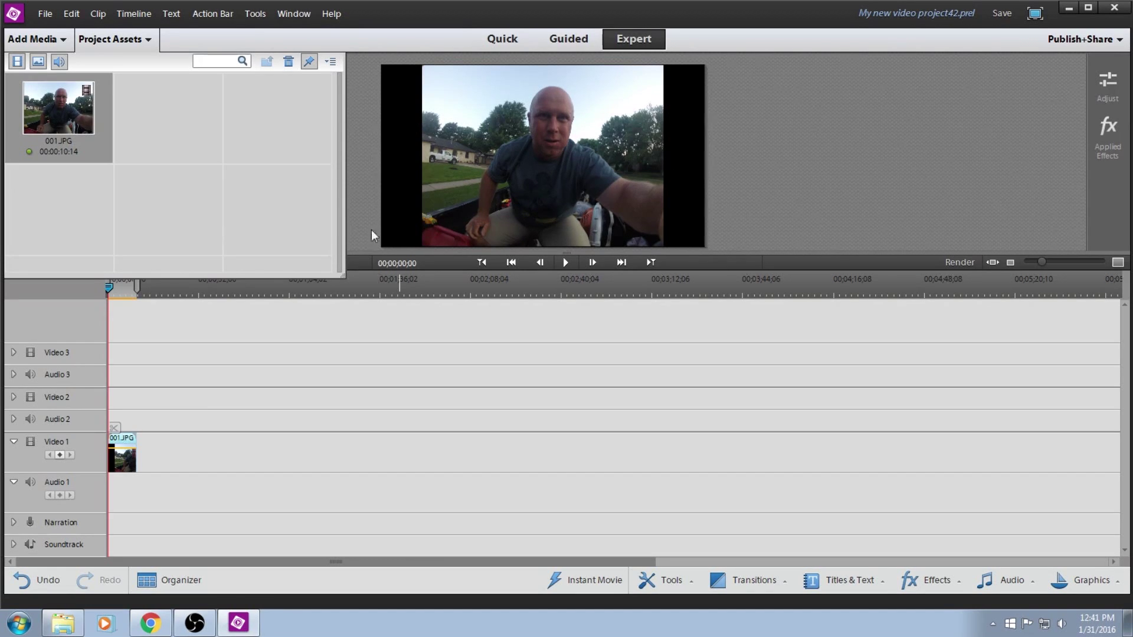
{"action": "left_click", "coordinate": [570, 200]}
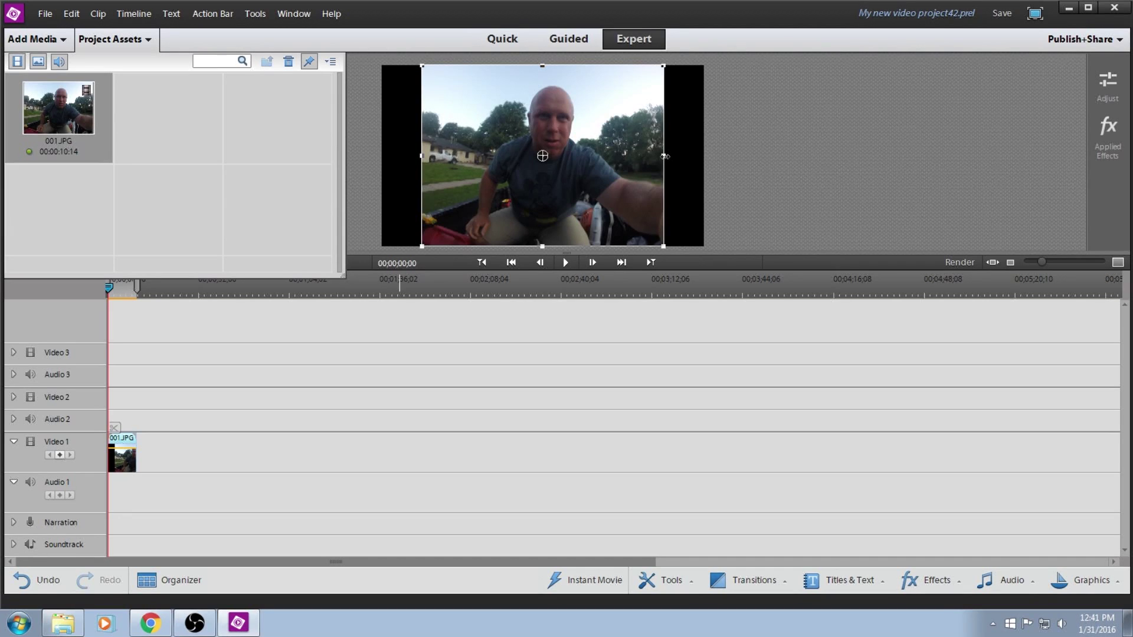
{"action": "left_click_drag", "start_coordinate": [665, 155], "coordinate": [671, 195]}
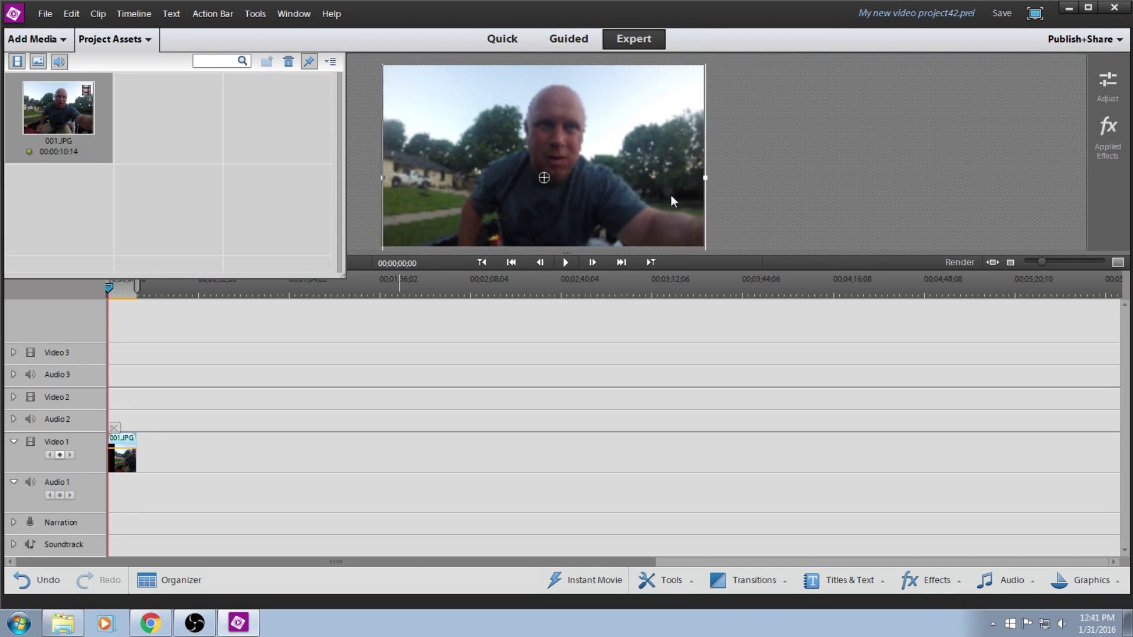
{"action": "left_click", "coordinate": [637, 311]}
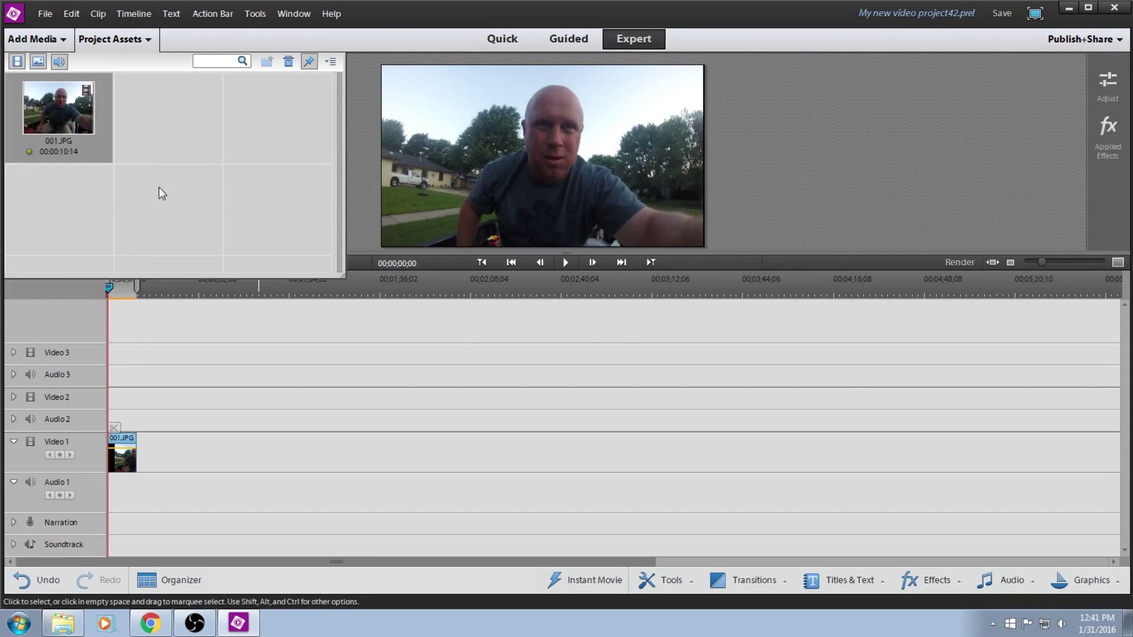
Hide the project assets and play the time-lapse clip in the preview
{"action": "left_click", "coordinate": [112, 39]}
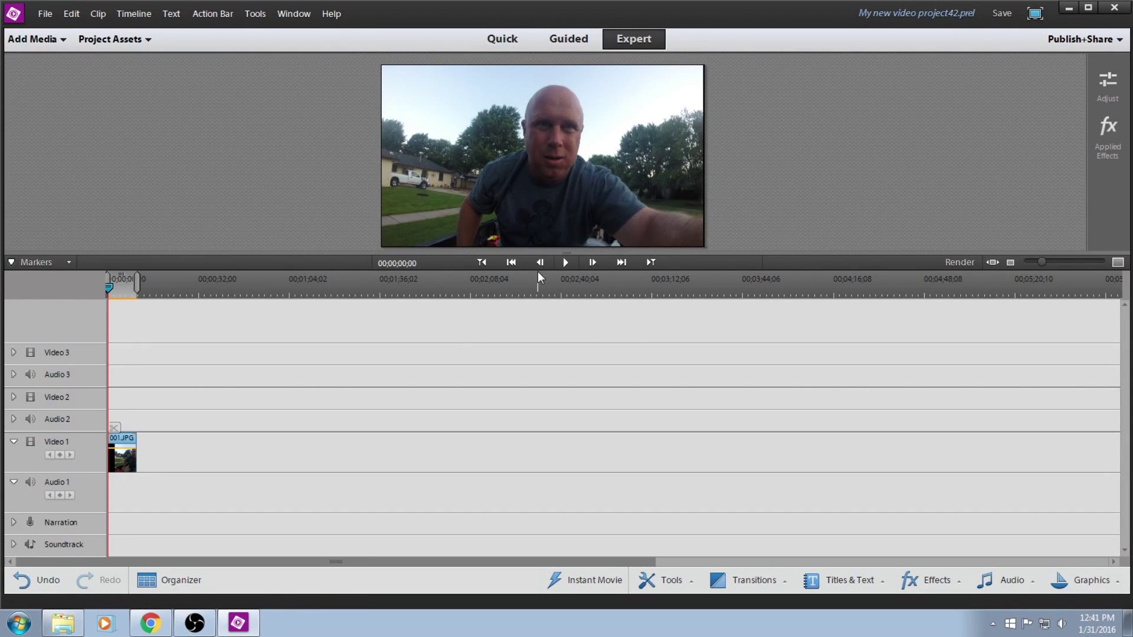
{"action": "left_click", "coordinate": [564, 263]}
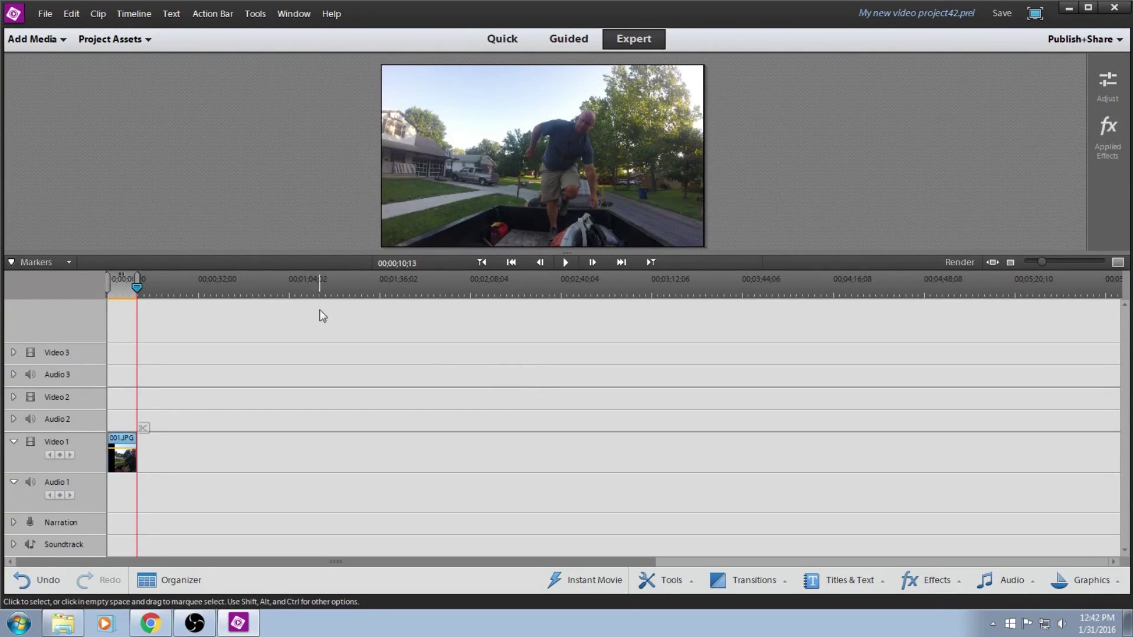
Split the time-lapse clip at 00;00;04;10 and delete the part before the cut
{"action": "left_click_drag", "start_coordinate": [1043, 261], "coordinate": [1064, 261]}
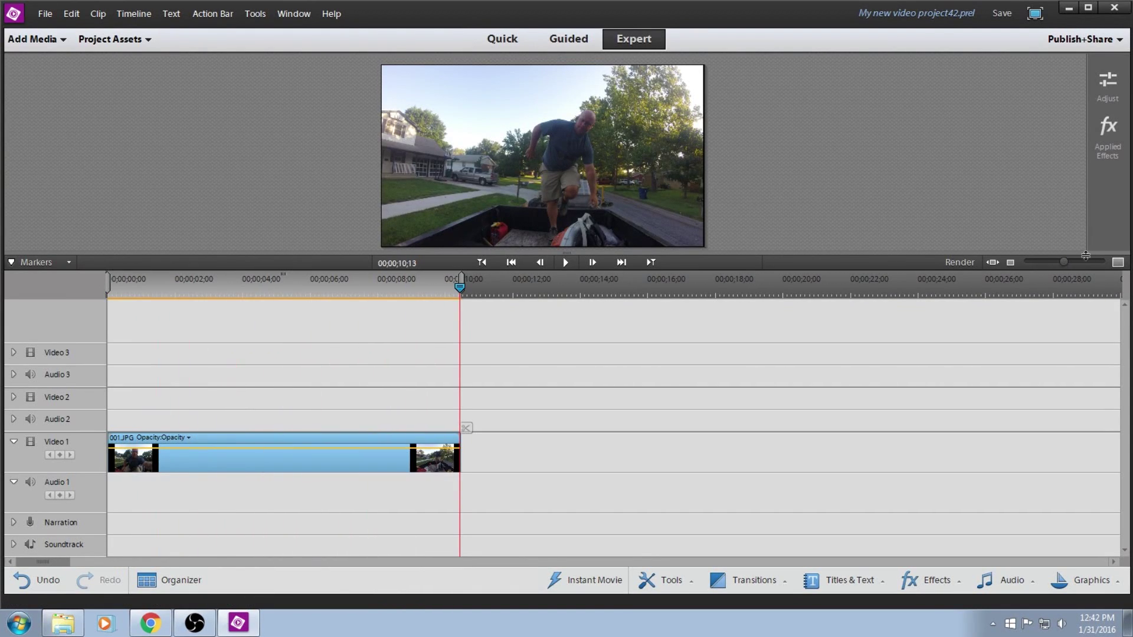
{"action": "mouse_move", "coordinate": [1066, 259]}
{"action": "left_mouse_down"}
{"action": "mouse_move", "coordinate": [1082, 263]}
{"action": "mouse_move", "coordinate": [1069, 264]}
{"action": "left_mouse_up"}
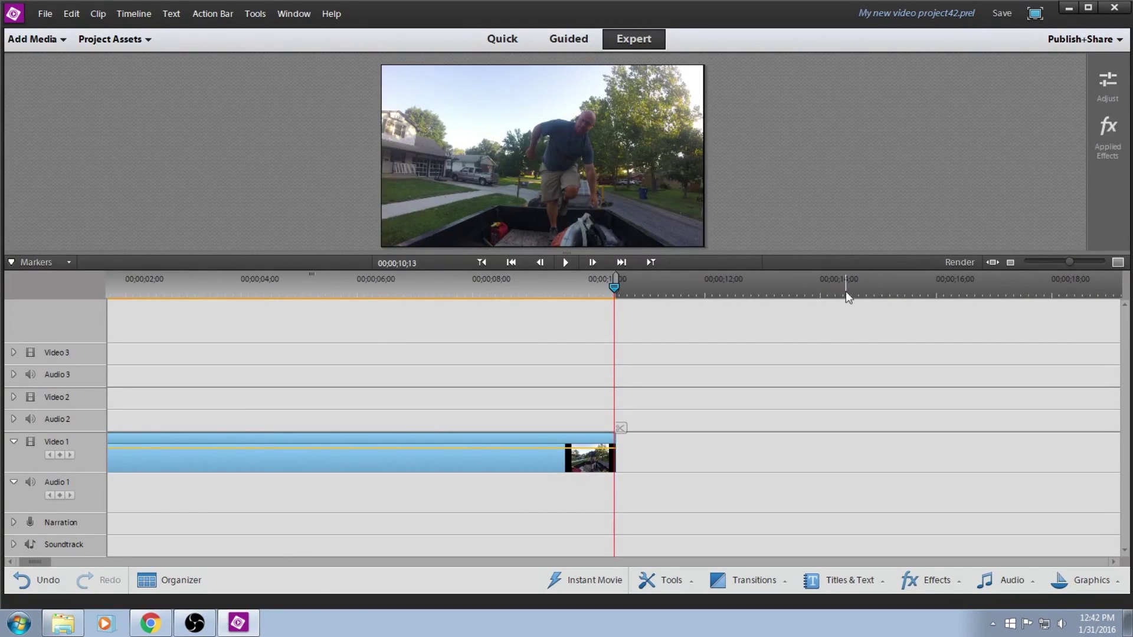
{"action": "left_click_drag", "start_coordinate": [33, 562], "coordinate": [7, 566]}
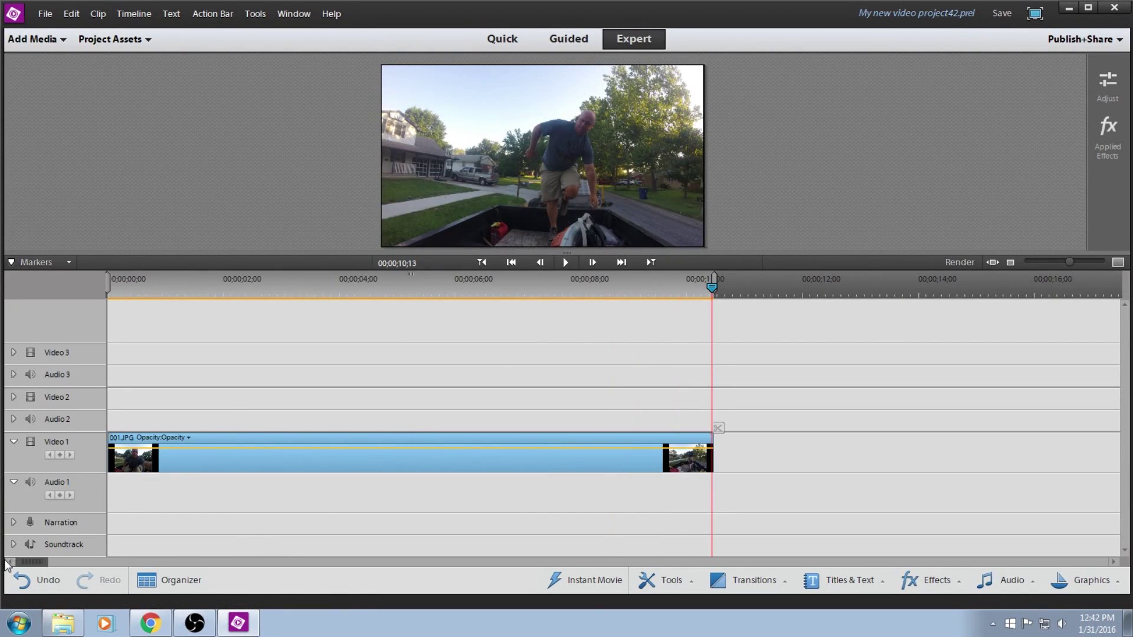
{"action": "left_click_drag", "start_coordinate": [714, 291], "coordinate": [358, 372]}
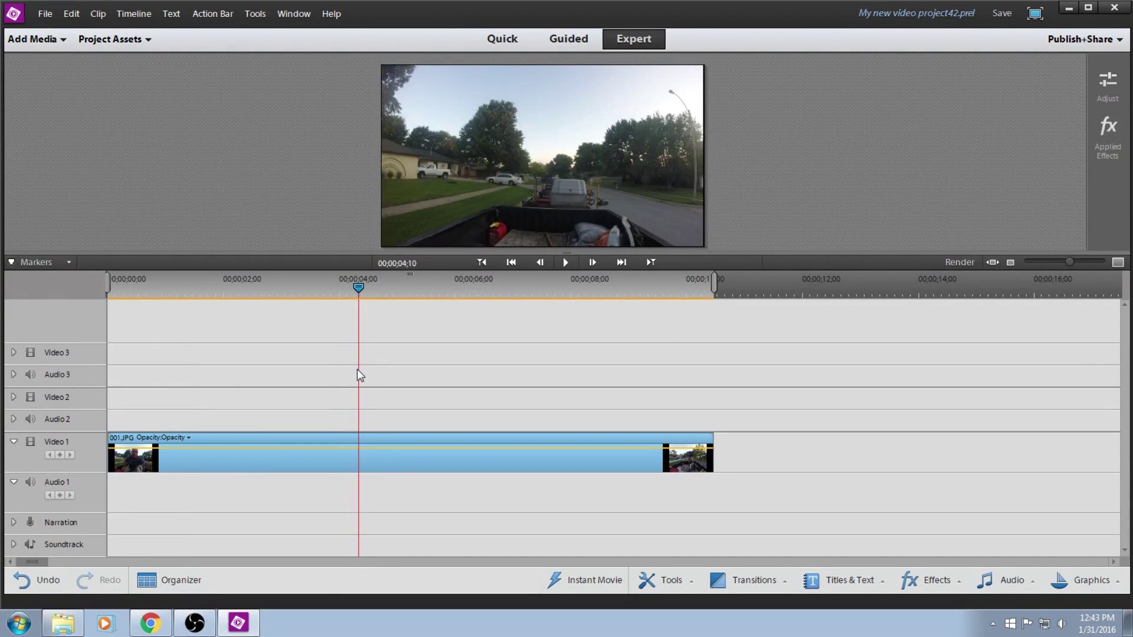
{"action": "left_click", "coordinate": [366, 427]}
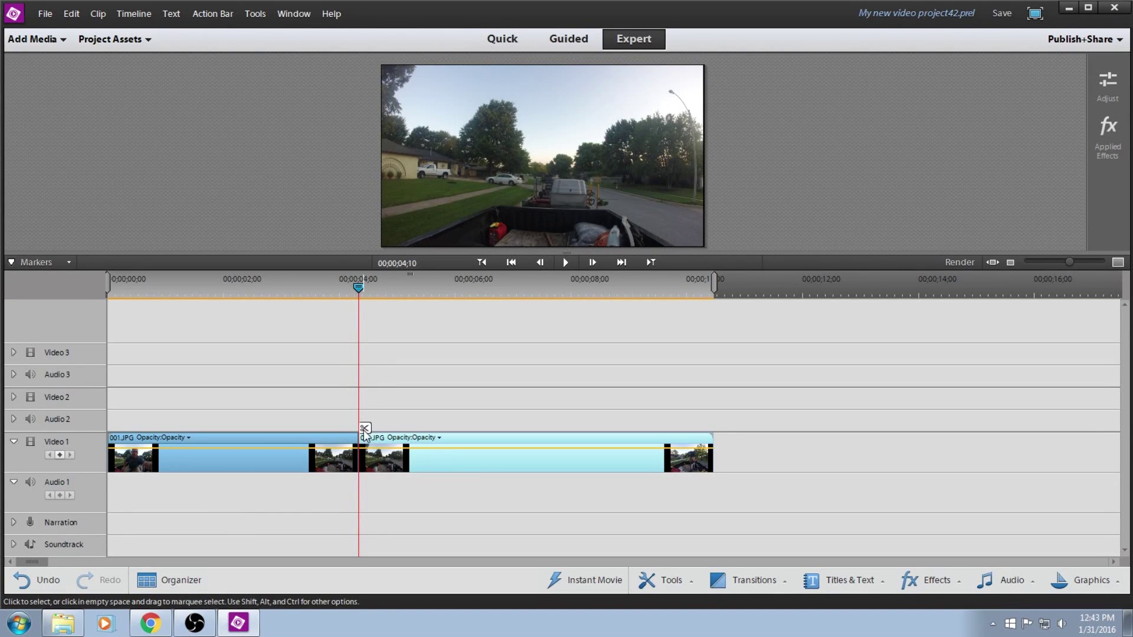
{"action": "left_click", "coordinate": [254, 457]}
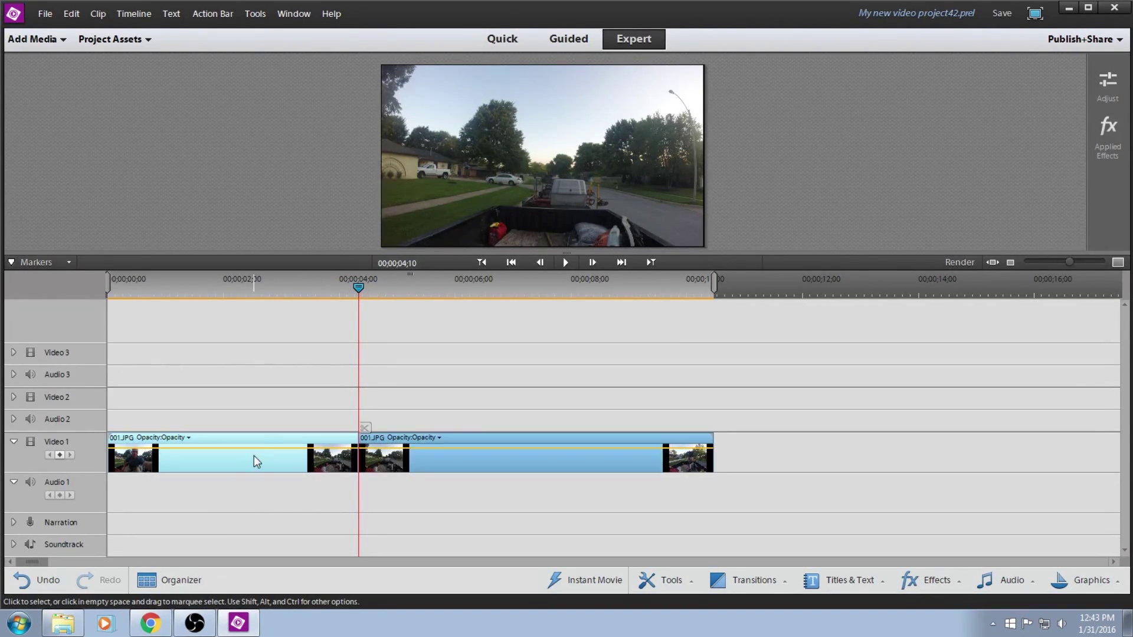
{"action": "key", "text": "Delete"}
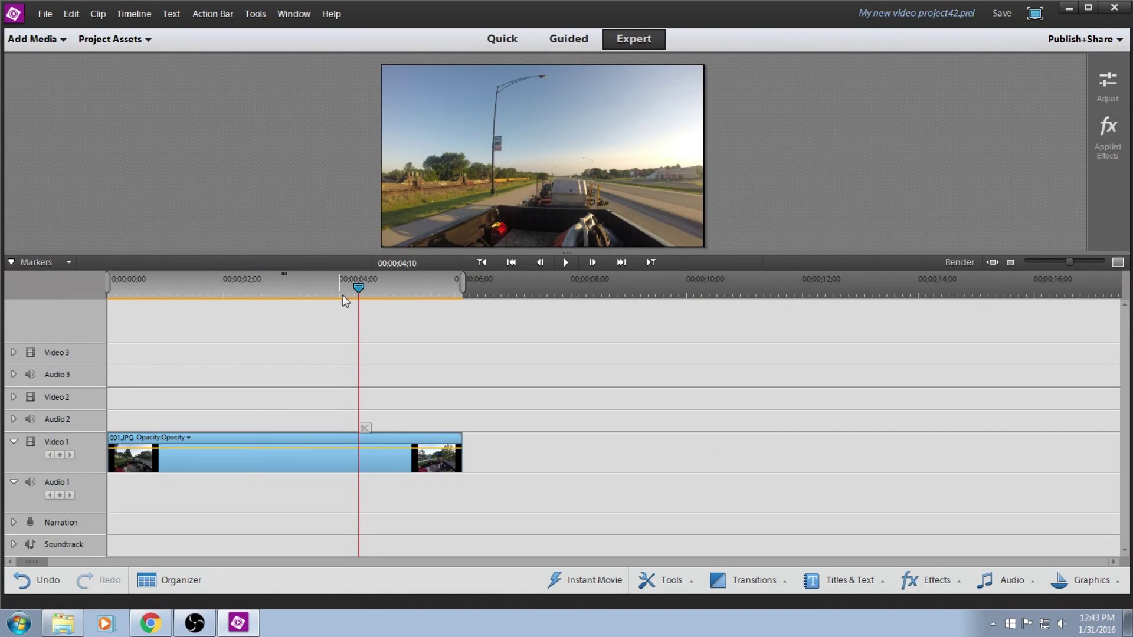
Split the time-lapse clip at 00;00;06;02, delete the part after the cut, and play the clip from its start
{"action": "left_click_drag", "start_coordinate": [359, 293], "coordinate": [462, 317]}
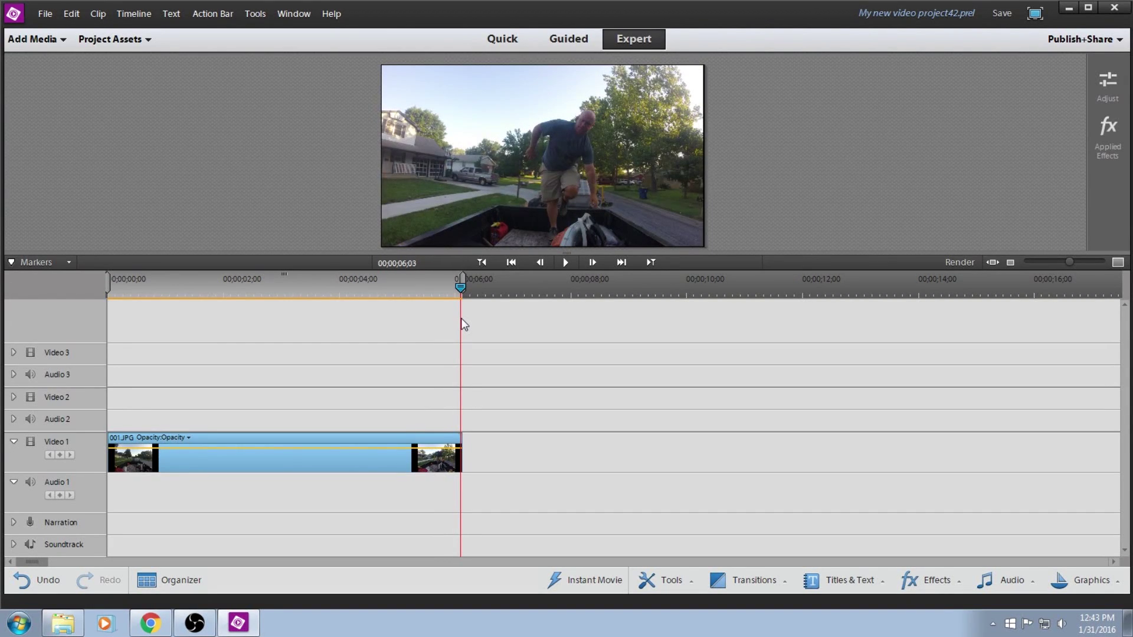
{"action": "left_click_drag", "start_coordinate": [461, 317], "coordinate": [459, 318]}
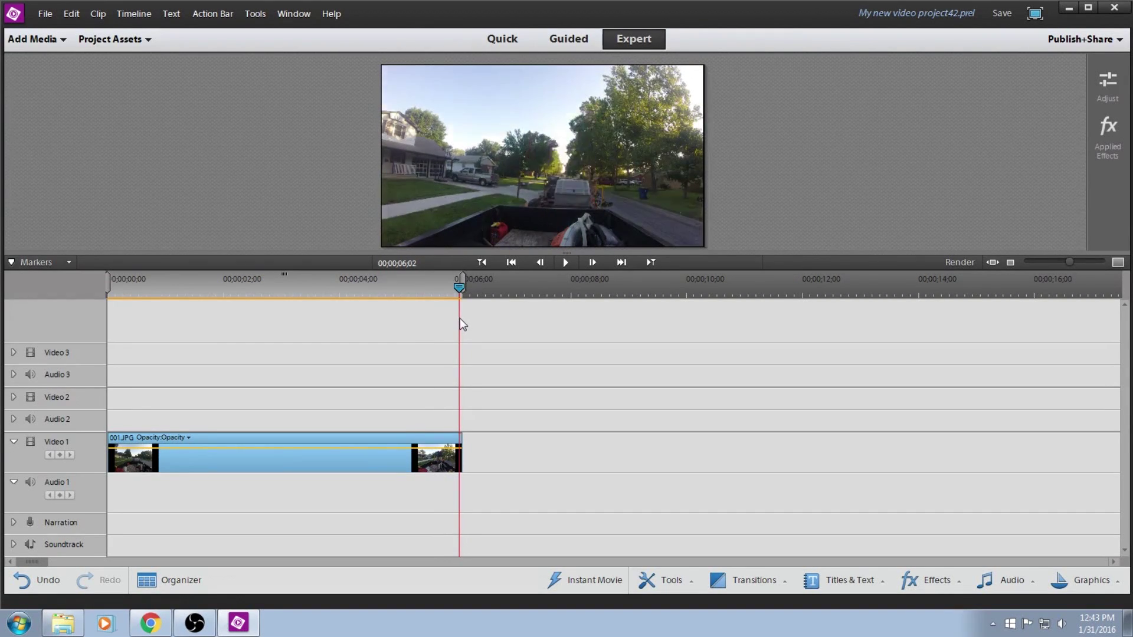
{"action": "left_click", "coordinate": [466, 428]}
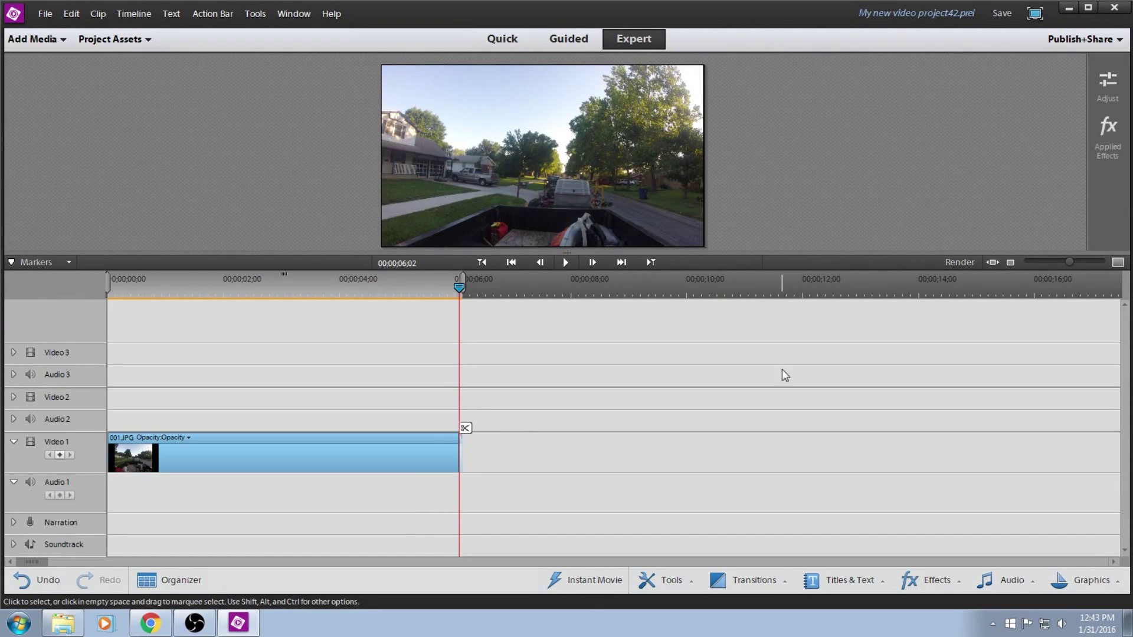
{"action": "left_click", "coordinate": [1074, 261]}
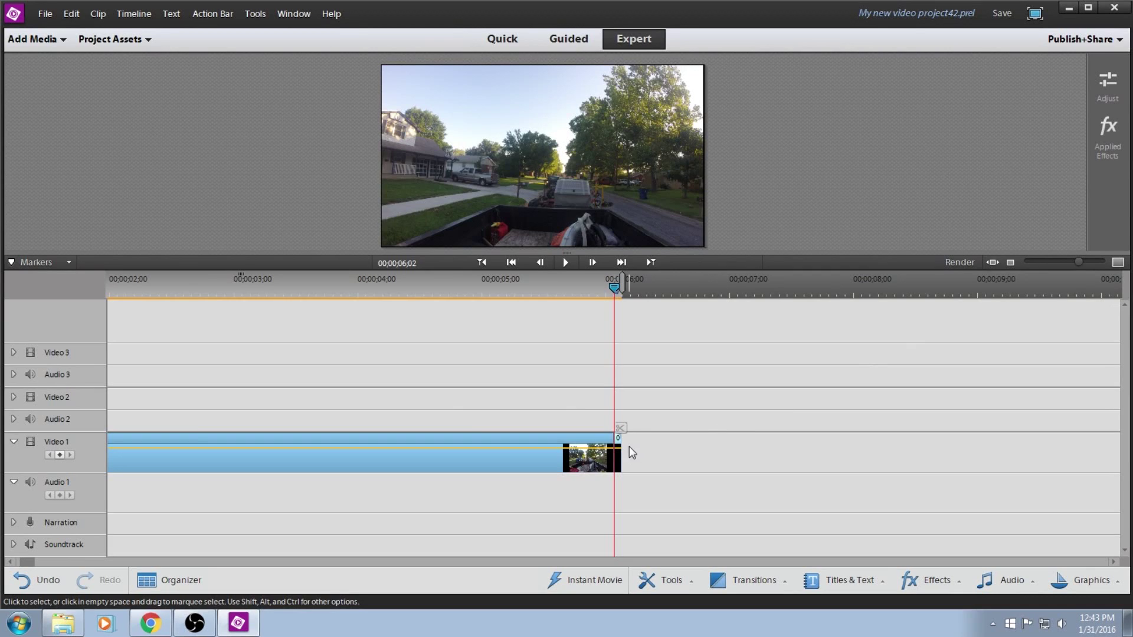
{"action": "left_click_drag", "start_coordinate": [620, 463], "coordinate": [618, 446]}
{"action": "left_click_drag", "start_coordinate": [610, 284], "coordinate": [2, 305]}
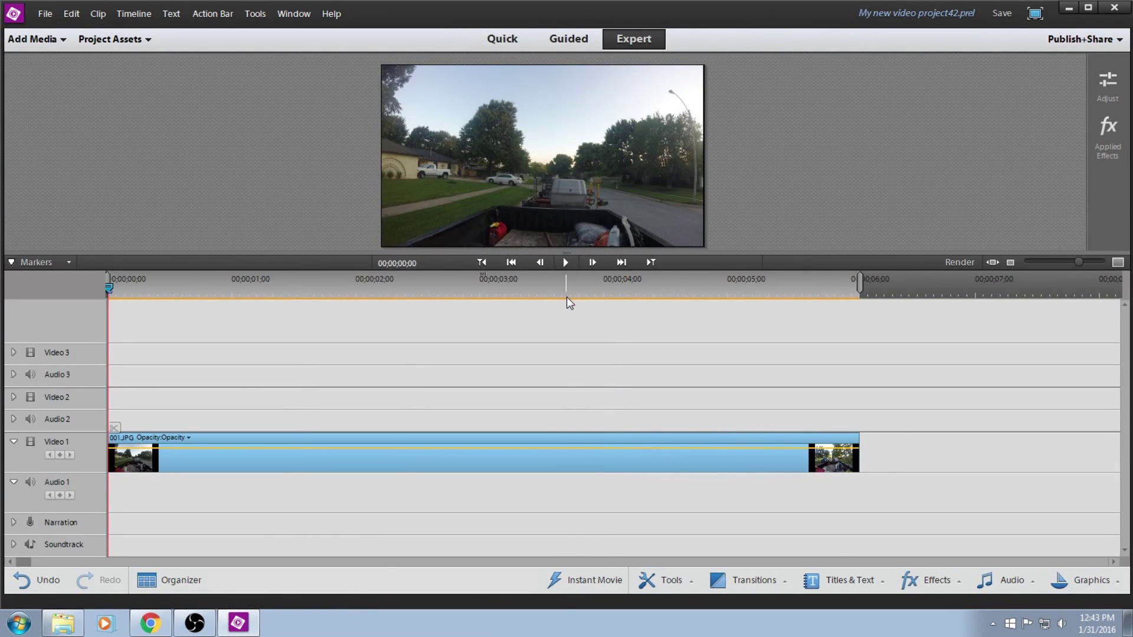
{"action": "key", "text": "space"}
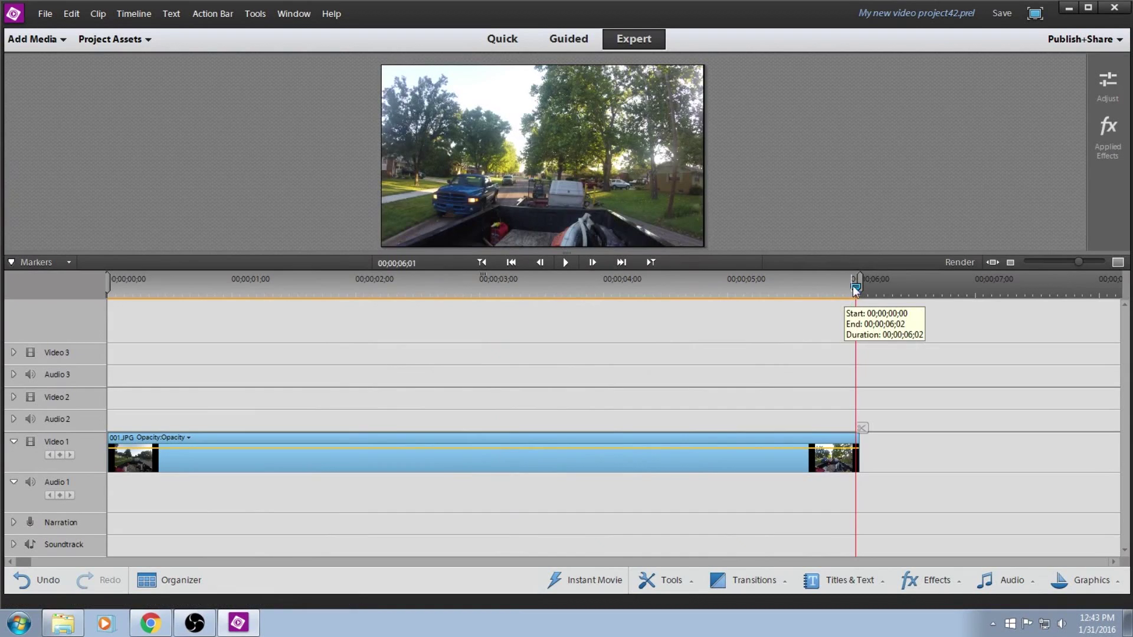
Set the time-lapse clip's speed to 200% with Time Stretch
{"action": "left_click", "coordinate": [489, 455]}
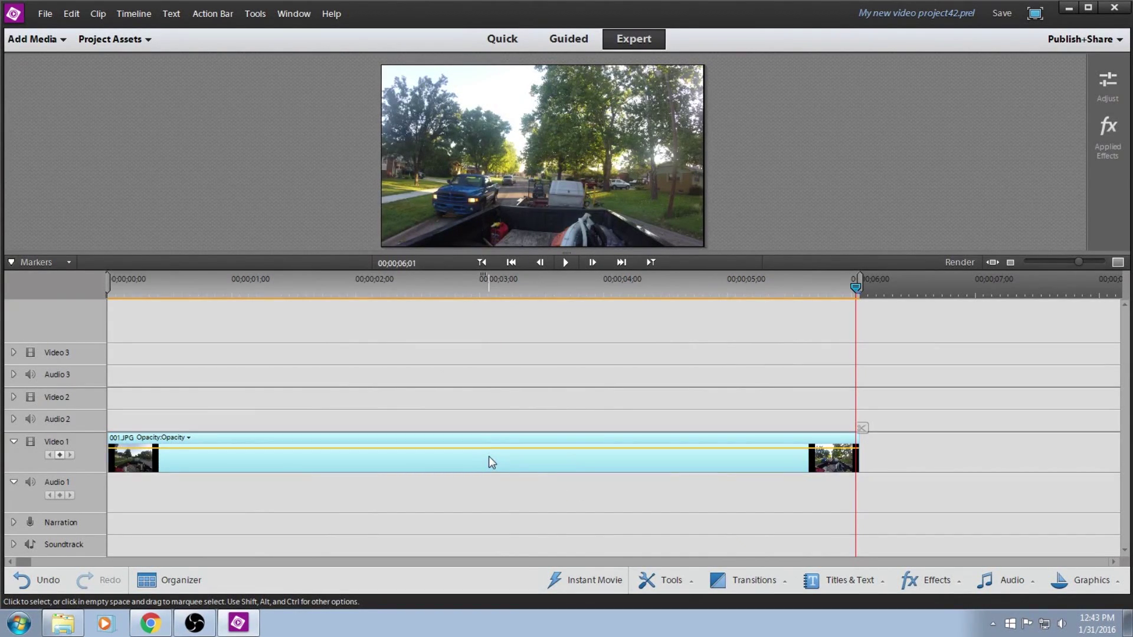
{"action": "right_click", "coordinate": [489, 462]}
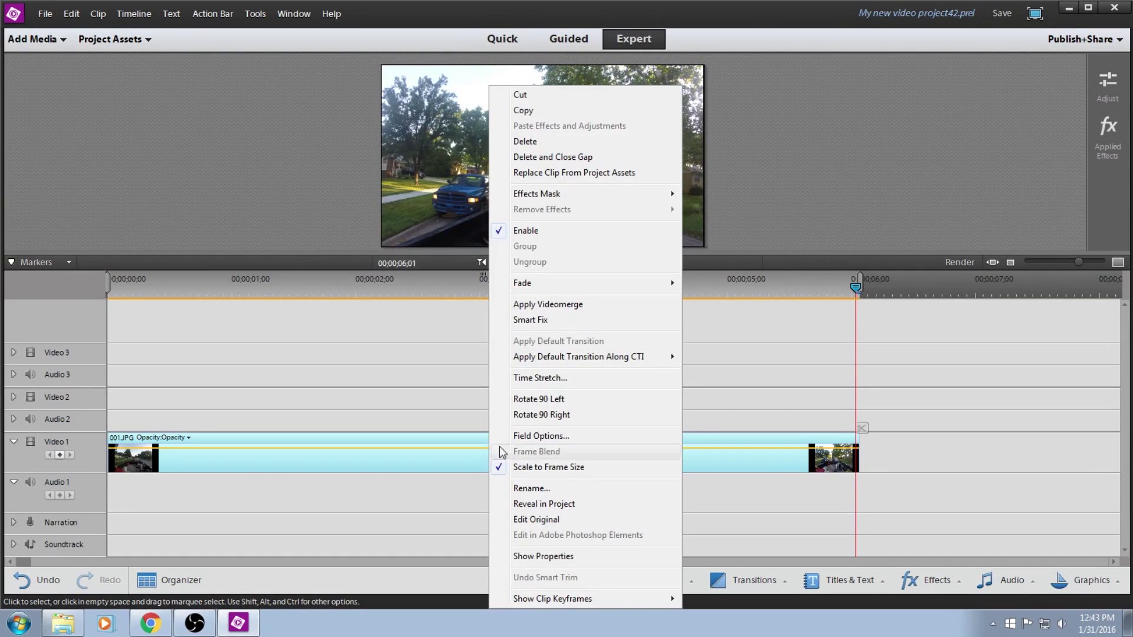
{"action": "left_click", "coordinate": [529, 379]}
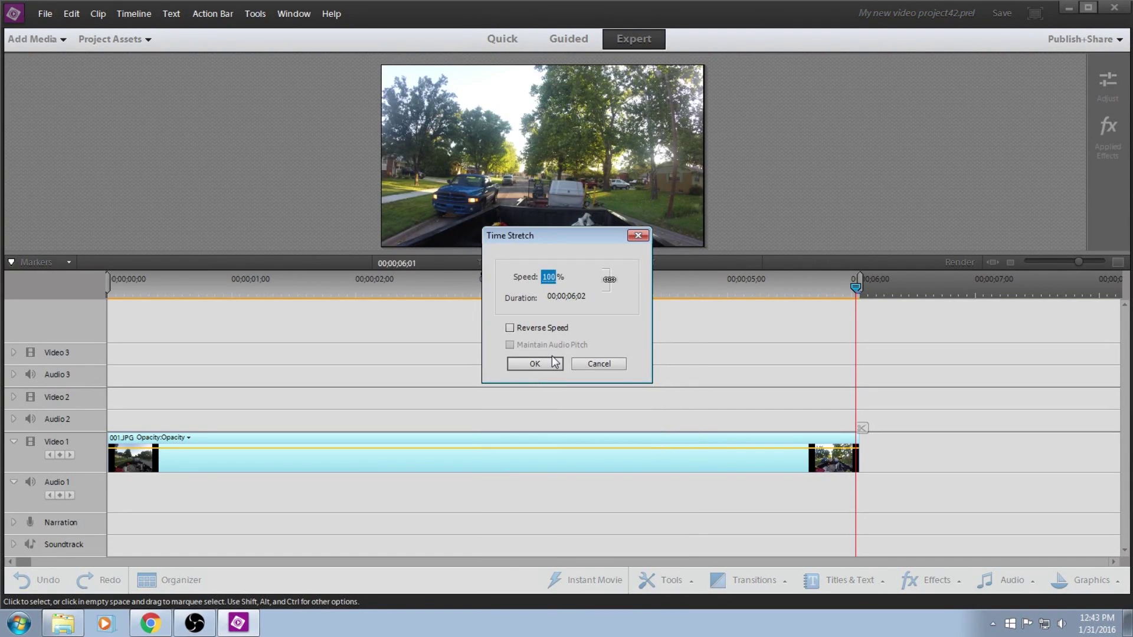
{"action": "left_click", "coordinate": [547, 279]}
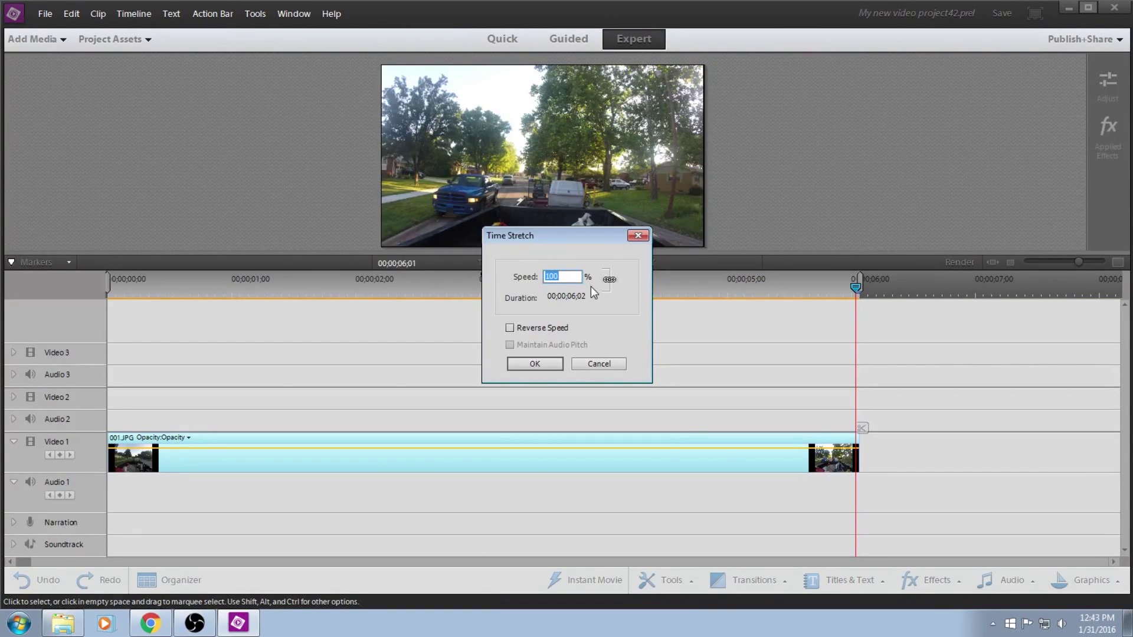
{"action": "type", "text": "200"}
{"action": "key", "text": "Return"}
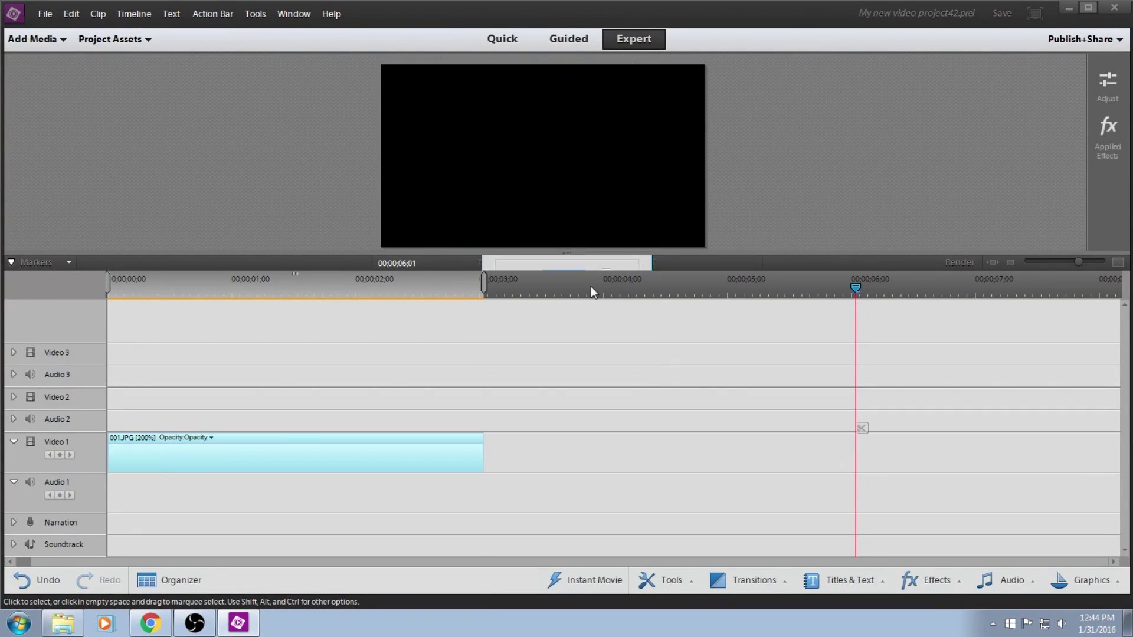
Play the sped-up time-lapse clip from the beginning and return the playhead to the start of the timeline
{"action": "left_click", "coordinate": [140, 285]}
{"action": "left_click", "coordinate": [108, 287]}
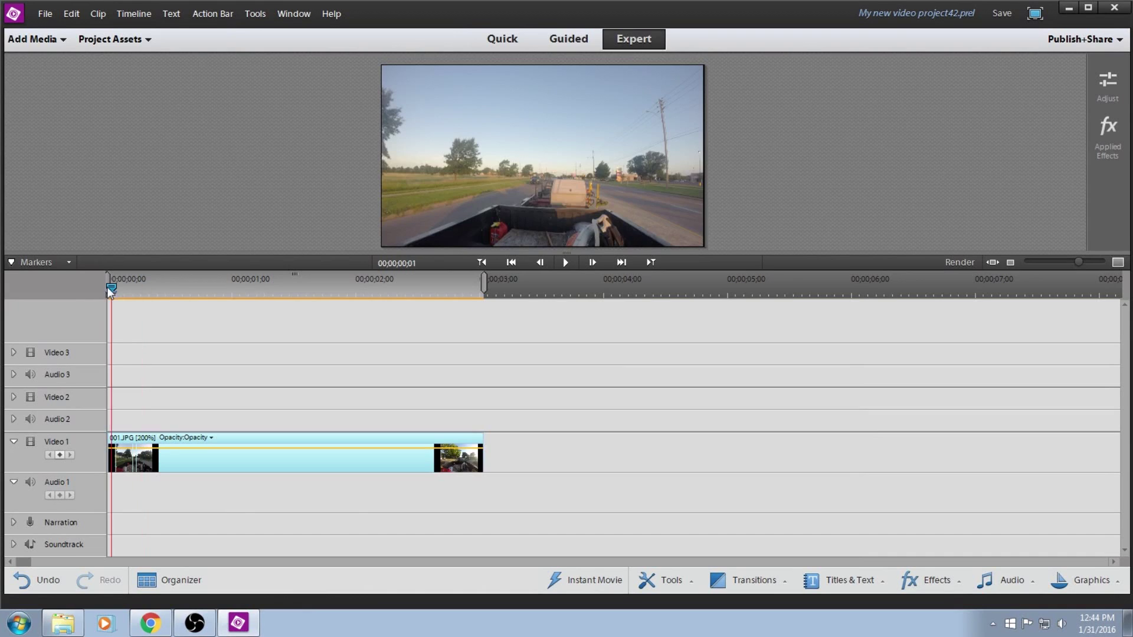
{"action": "left_click", "coordinate": [568, 260]}
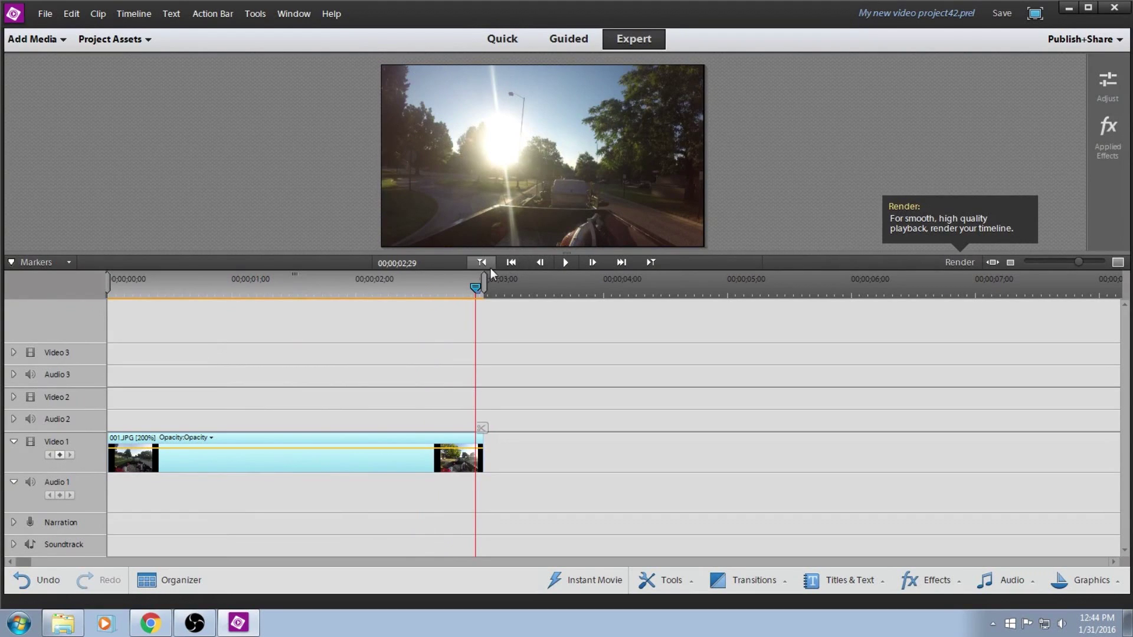
{"action": "left_click", "coordinate": [109, 288]}
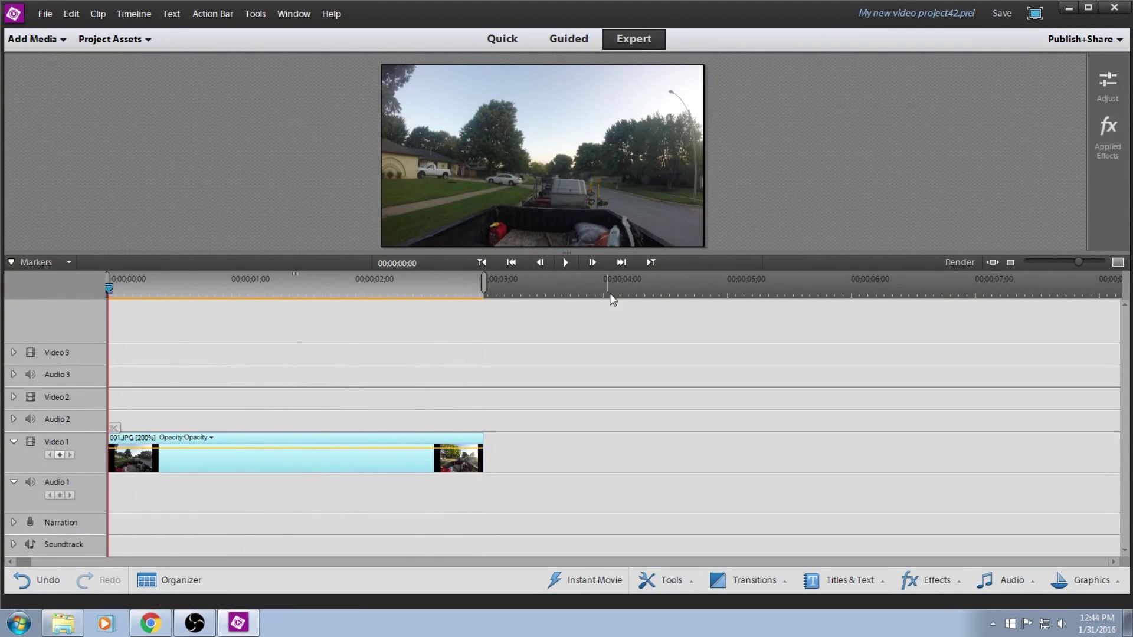
Restore the time-lapse clip's speed to 100% with Time Stretch
{"action": "right_click", "coordinate": [201, 461]}
{"action": "left_click", "coordinate": [225, 377]}
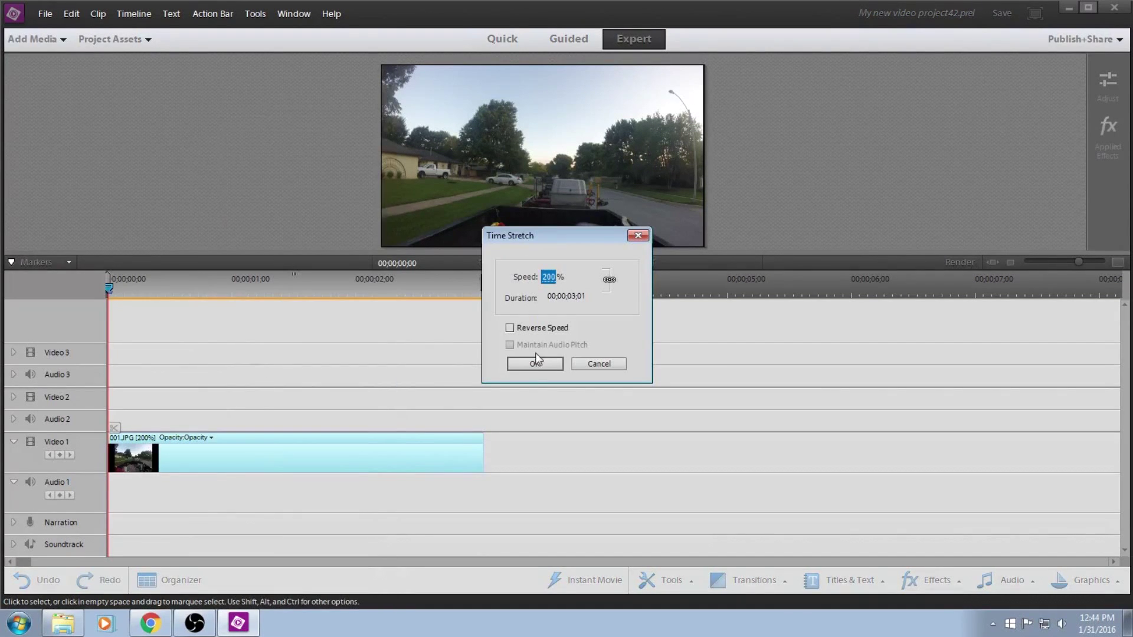
{"action": "type", "text": "100"}
{"action": "key", "text": "Return"}
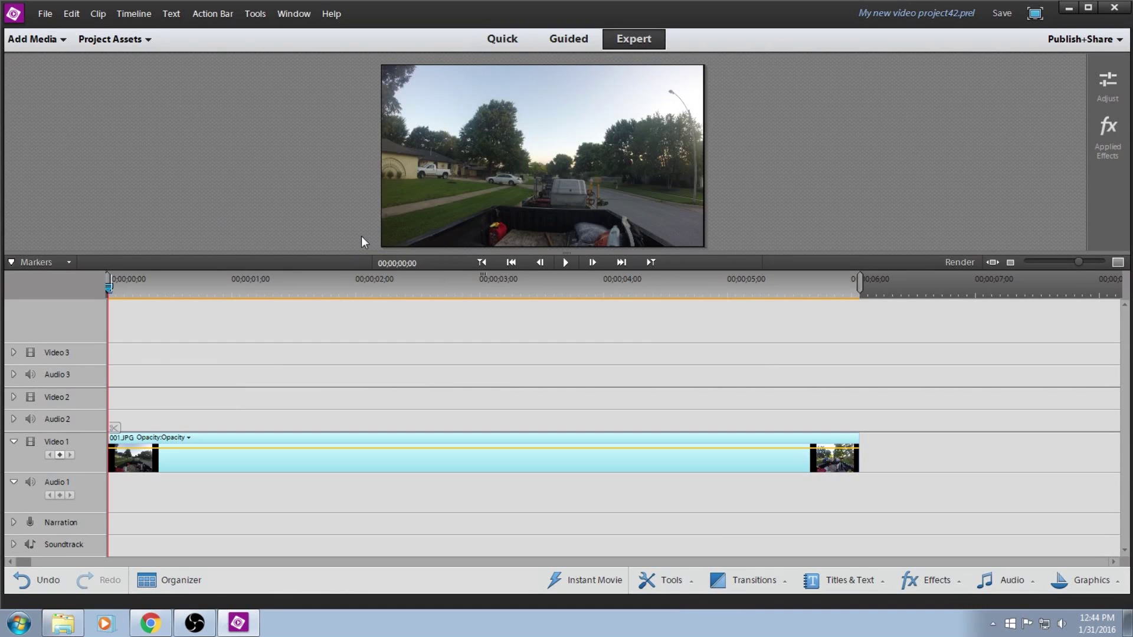
Import the video files 315 through 336 from the 2015-06-29 folder into the project
{"action": "left_click", "coordinate": [41, 39]}
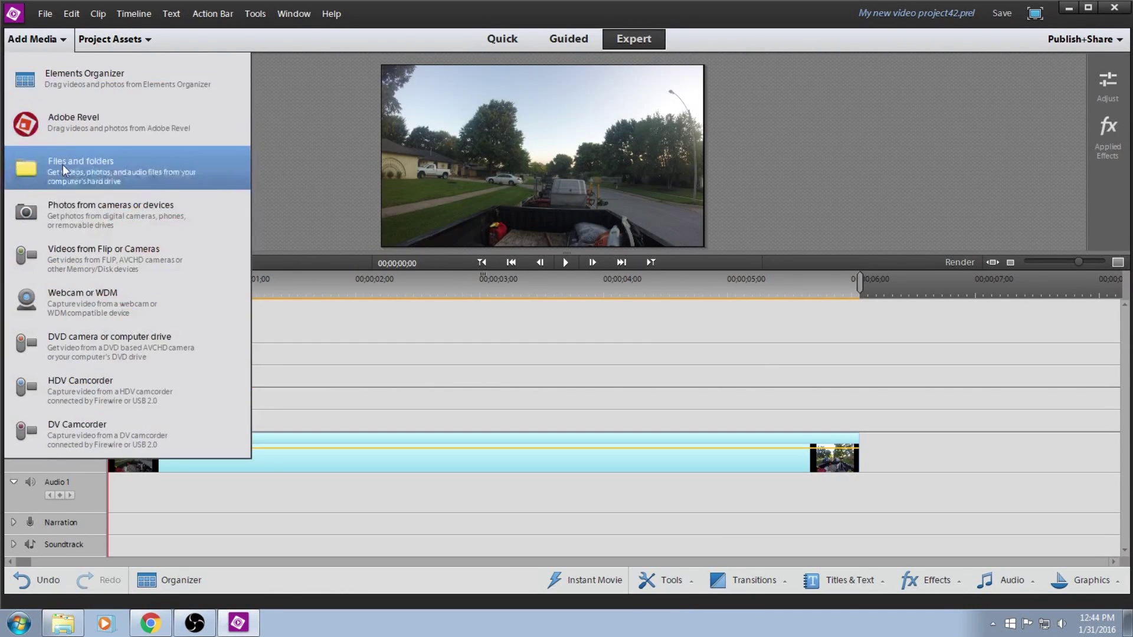
{"action": "left_click", "coordinate": [153, 159]}
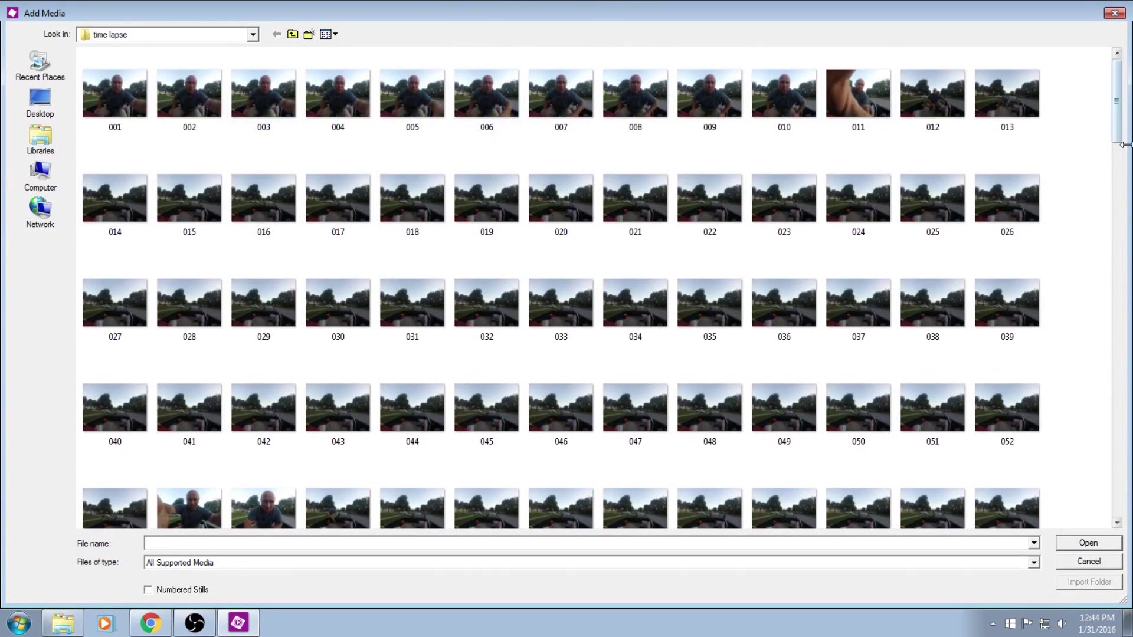
{"action": "mouse_move", "coordinate": [1119, 142]}
{"action": "left_mouse_down"}
{"action": "mouse_move", "coordinate": [1120, 248]}
{"action": "mouse_move", "coordinate": [1126, 137]}
{"action": "left_mouse_up"}
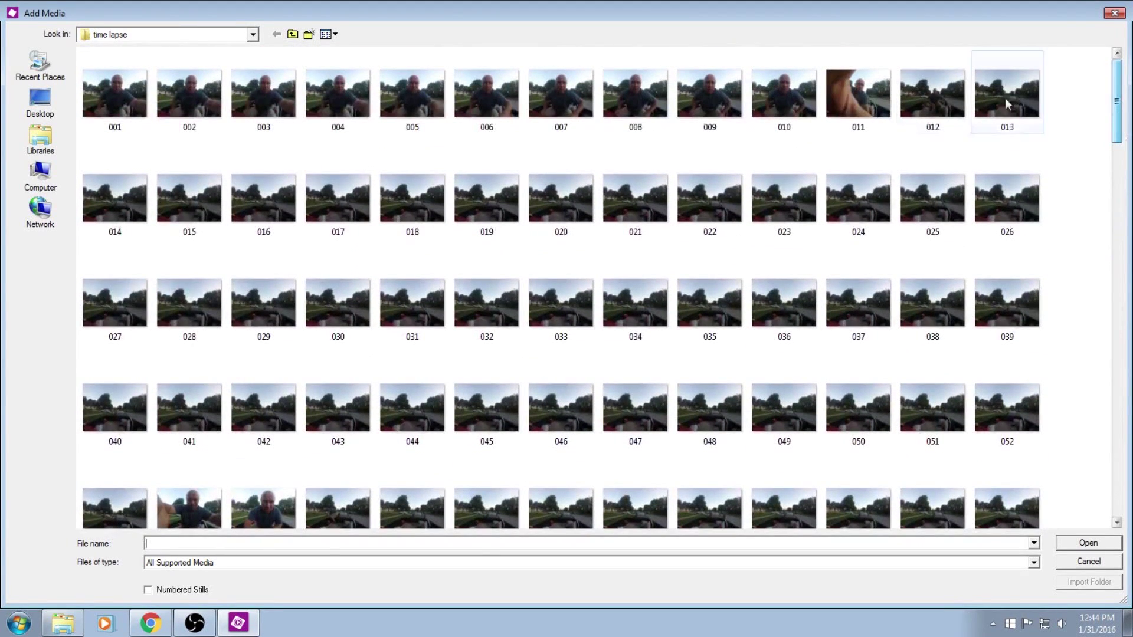
{"action": "left_click", "coordinate": [255, 36]}
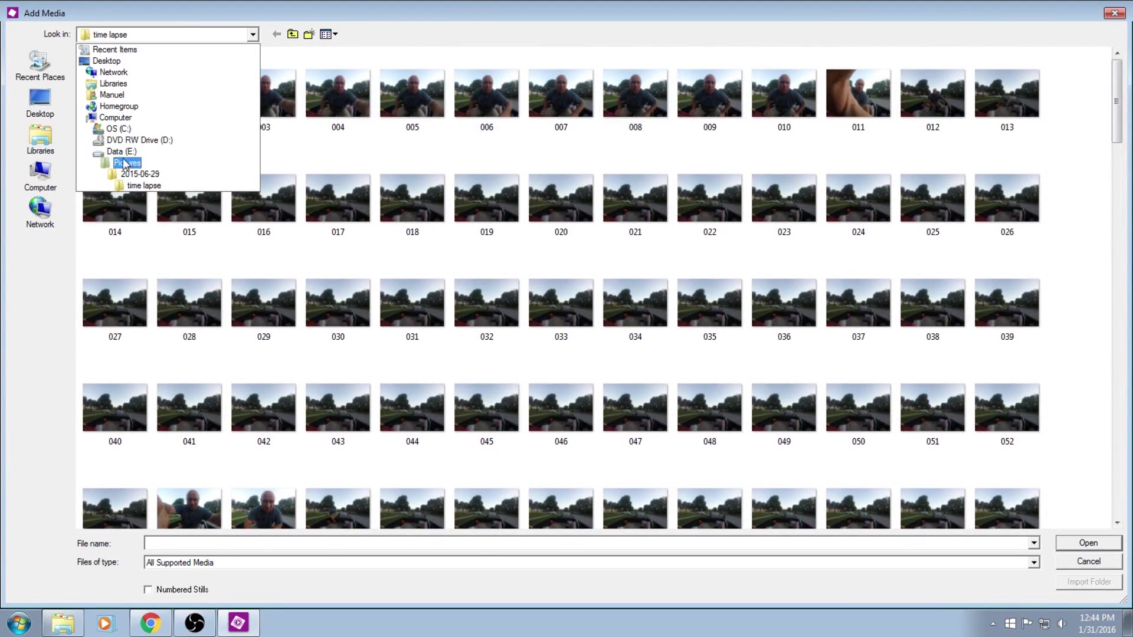
{"action": "left_click", "coordinate": [134, 174]}
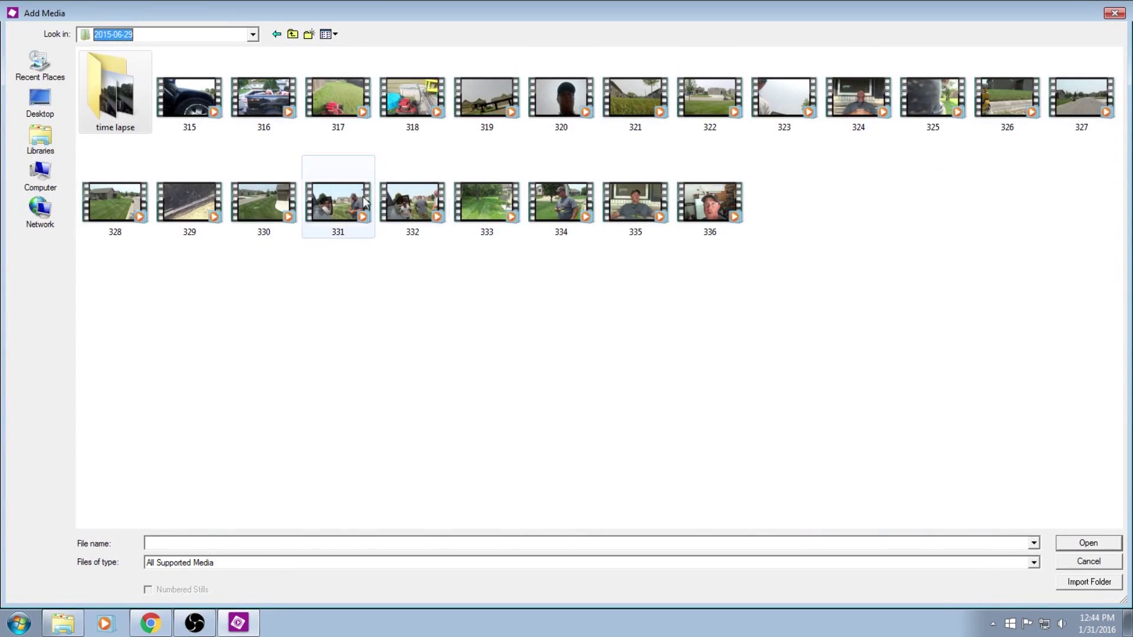
{"action": "left_click", "coordinate": [201, 98]}
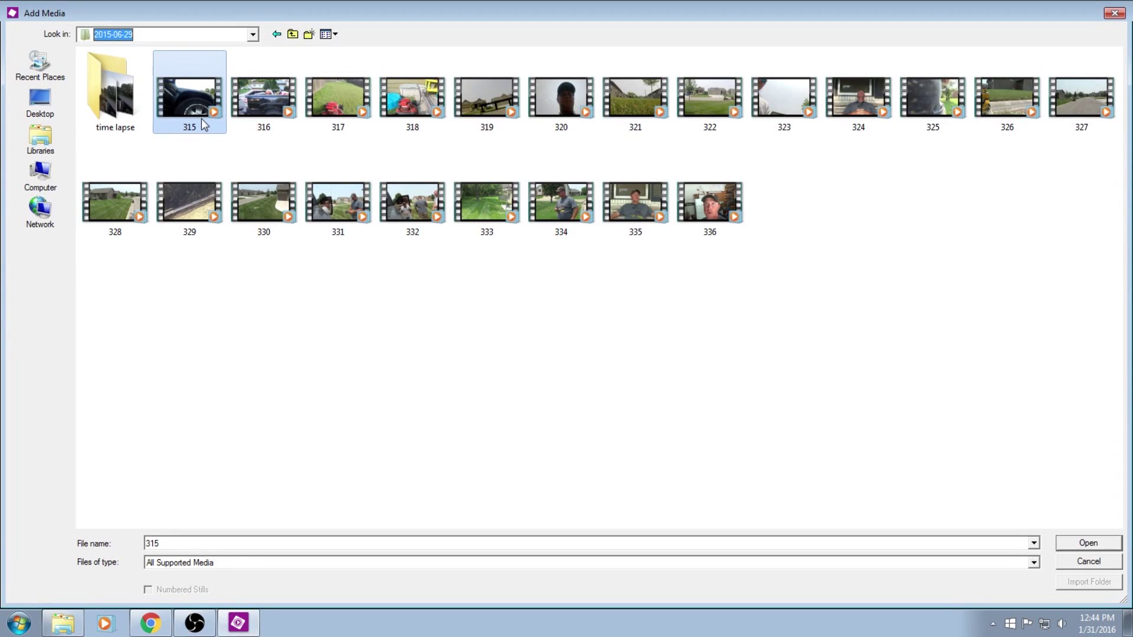
{"action": "left_click", "coordinate": [718, 201], "text": "shift"}
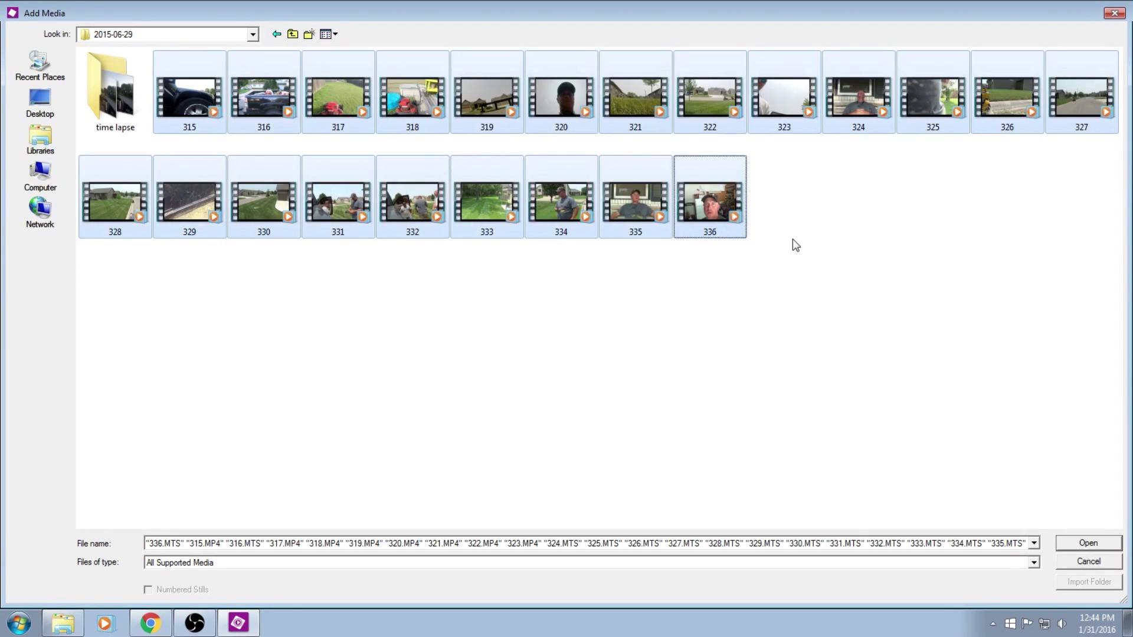
{"action": "left_click", "coordinate": [1096, 544]}
Preview the 315.MP4 clip from the project assets, scrubbing through to near its end, and close the preview
{"action": "double_click", "coordinate": [173, 126]}
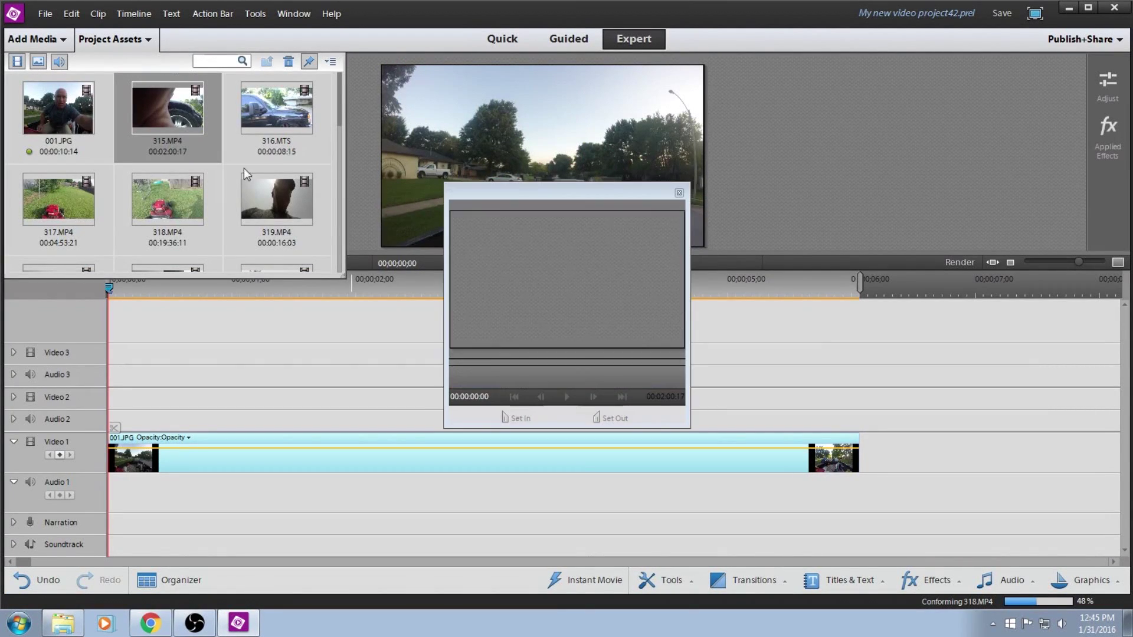
{"action": "left_click", "coordinate": [565, 398]}
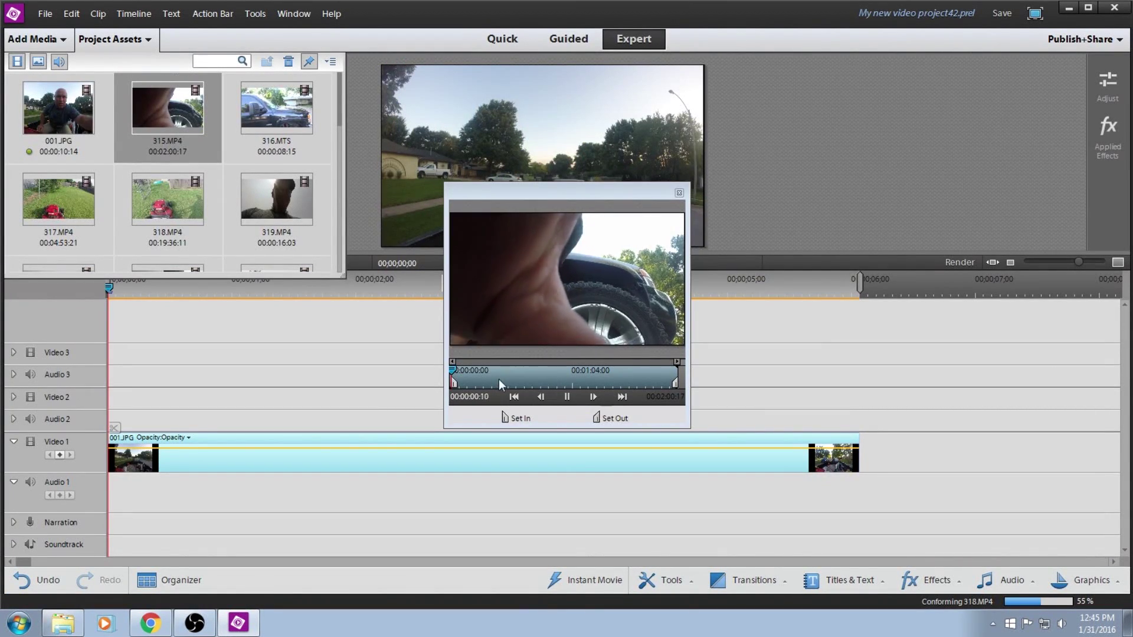
{"action": "left_click", "coordinate": [471, 377]}
{"action": "left_click_drag", "start_coordinate": [471, 377], "coordinate": [674, 385]}
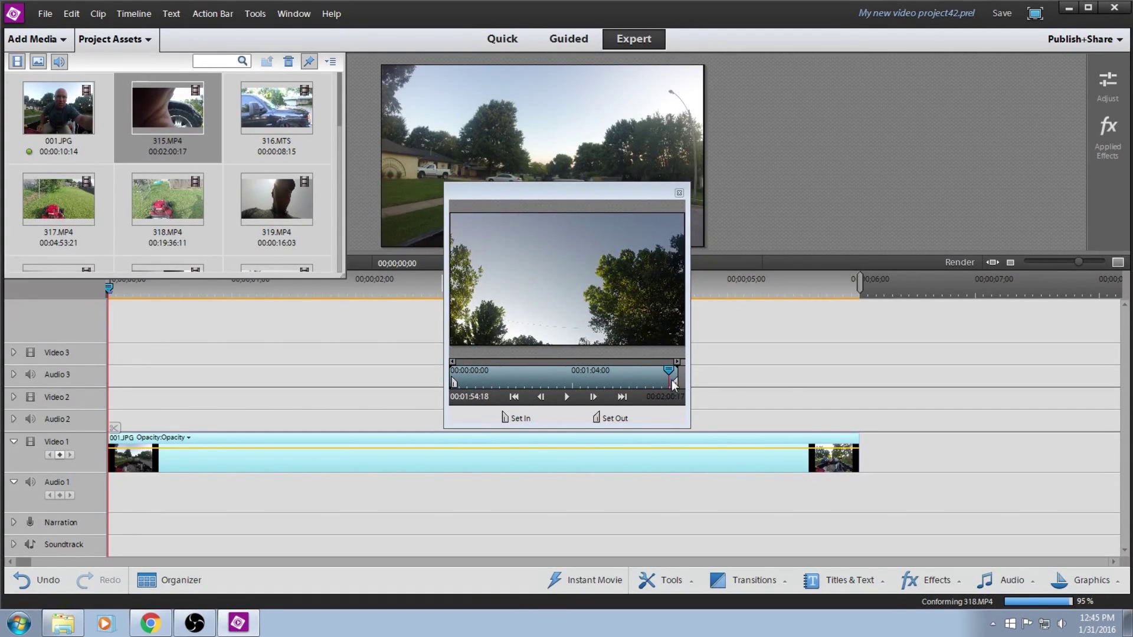
{"action": "left_click", "coordinate": [679, 194]}
Preview the 316.MTS clip by scrubbing through it, close the preview, and select the 317.MP4 clip
{"action": "double_click", "coordinate": [252, 118]}
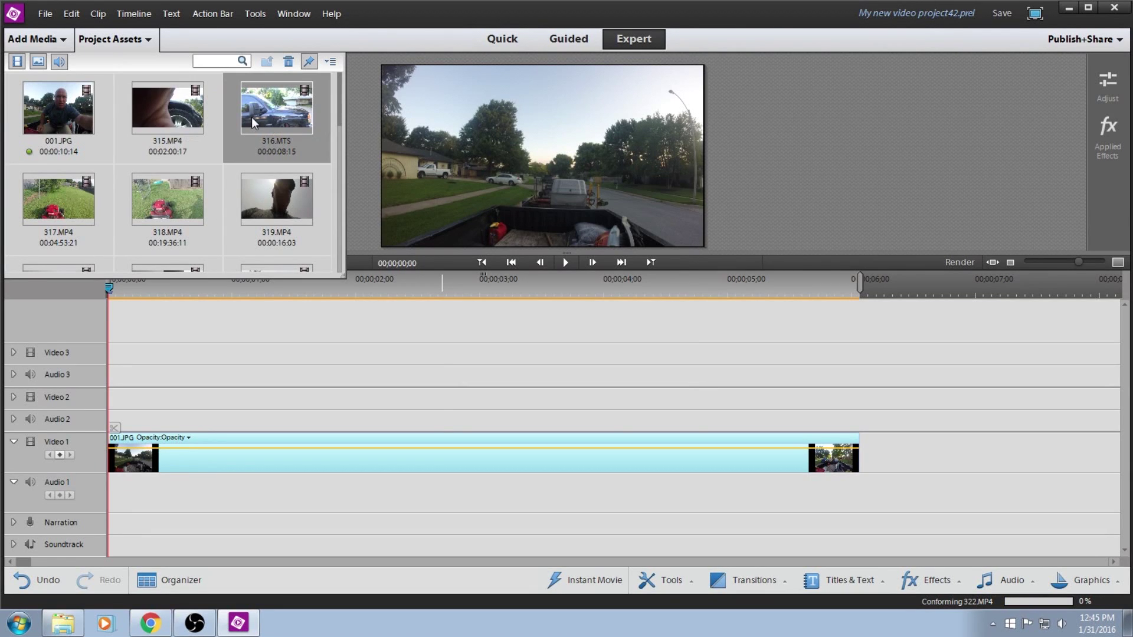
{"action": "left_click", "coordinate": [566, 397]}
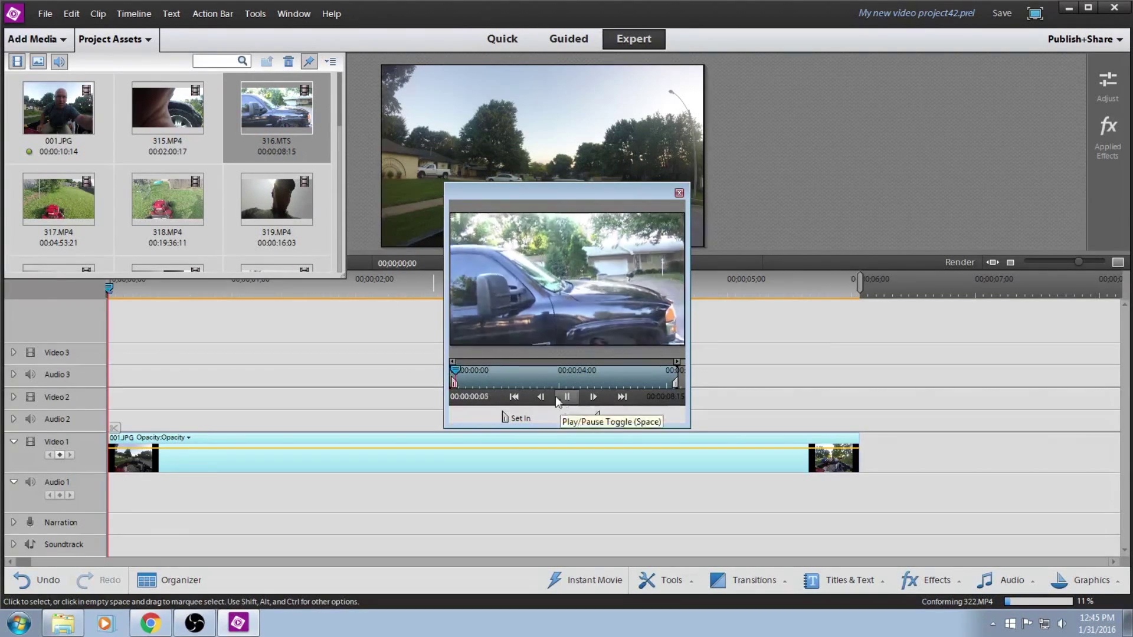
{"action": "left_click", "coordinate": [507, 381]}
{"action": "left_click_drag", "start_coordinate": [506, 379], "coordinate": [640, 400]}
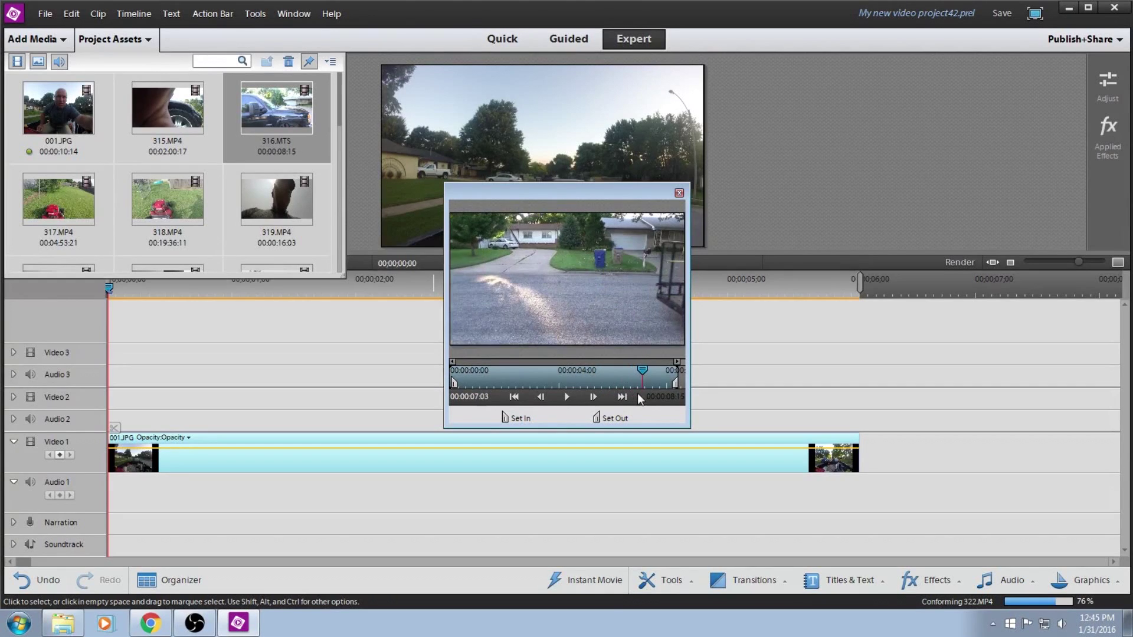
{"action": "left_click", "coordinate": [679, 193]}
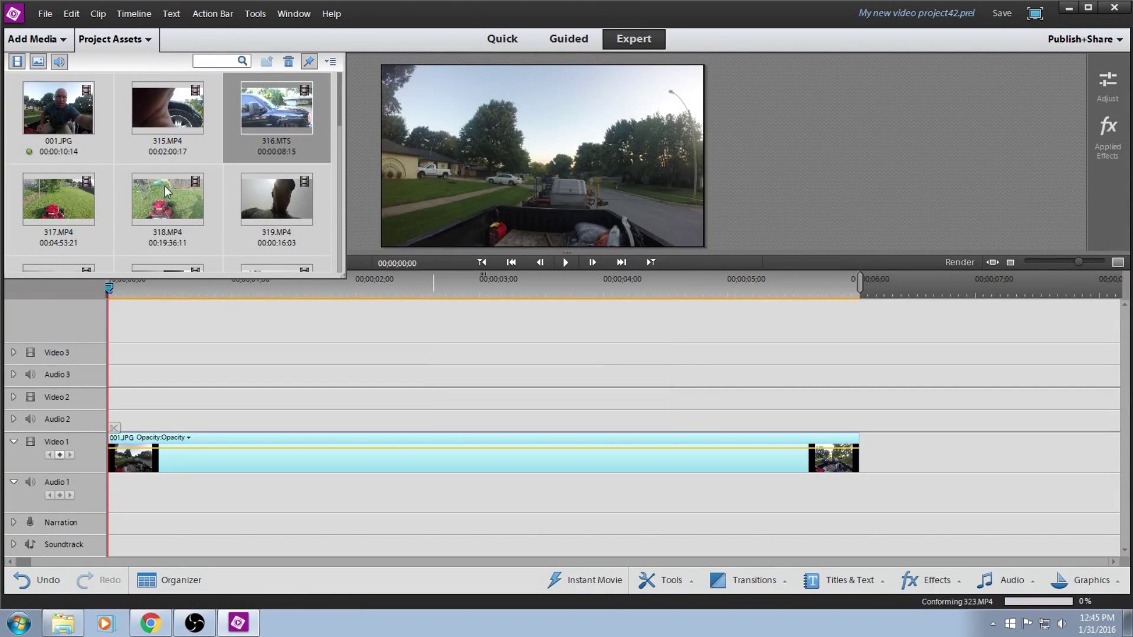
{"action": "double_click", "coordinate": [75, 204]}
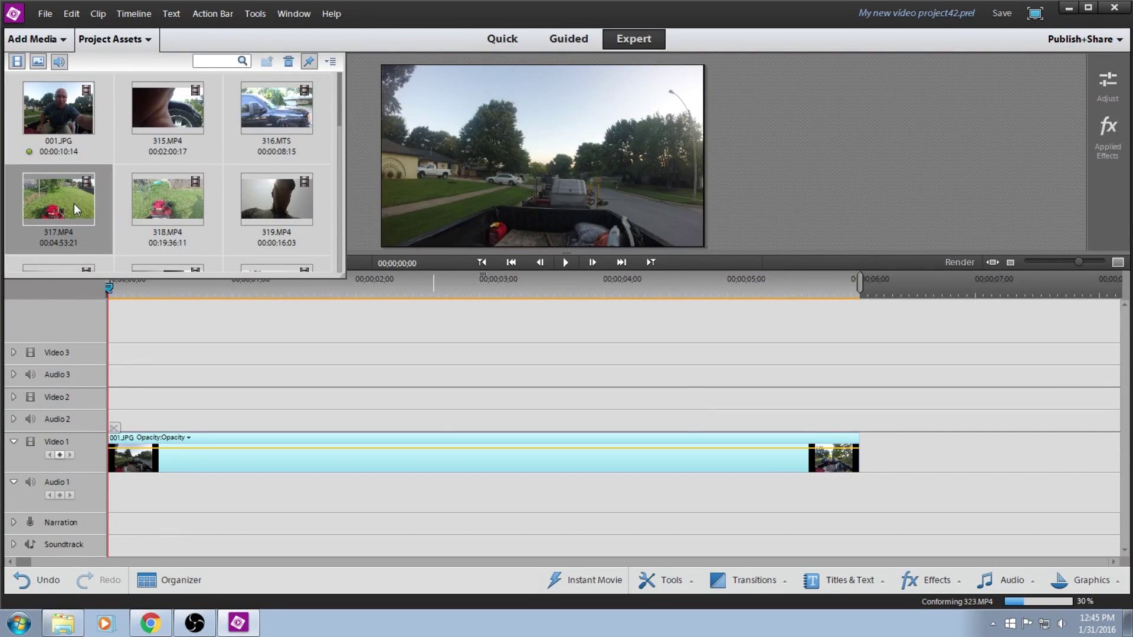
{"action": "key", "text": "Escape"}
Start adding media from files and browse the youtube music folder on the Data (E:) drive for background tracks
{"action": "left_click", "coordinate": [36, 39]}
{"action": "left_click", "coordinate": [47, 177]}
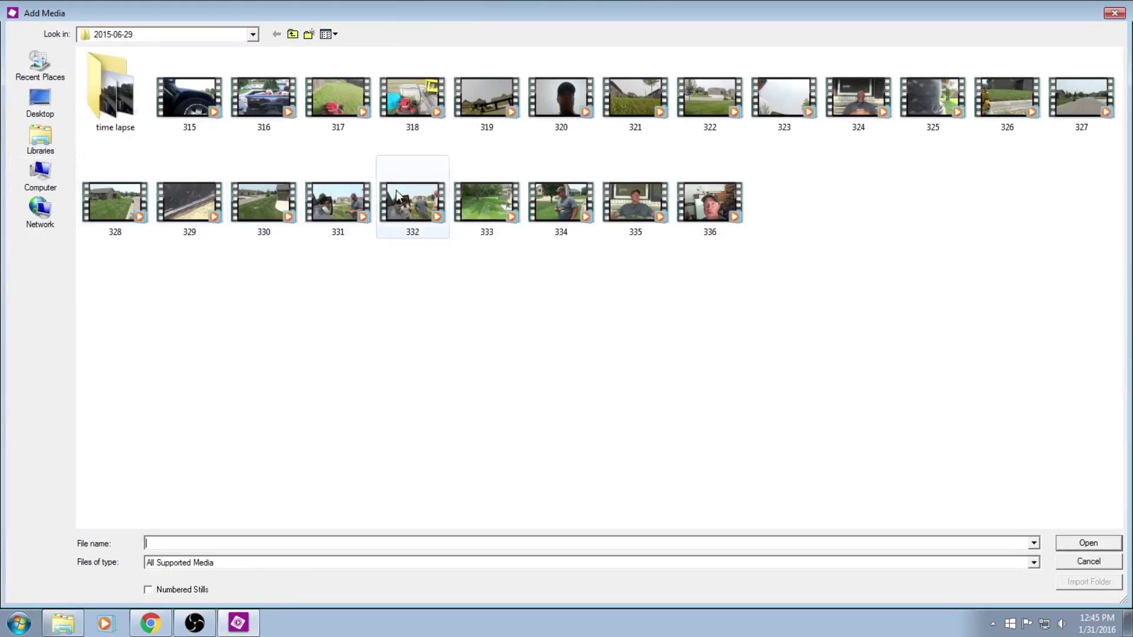
{"action": "left_click", "coordinate": [64, 183]}
{"action": "double_click", "coordinate": [266, 85]}
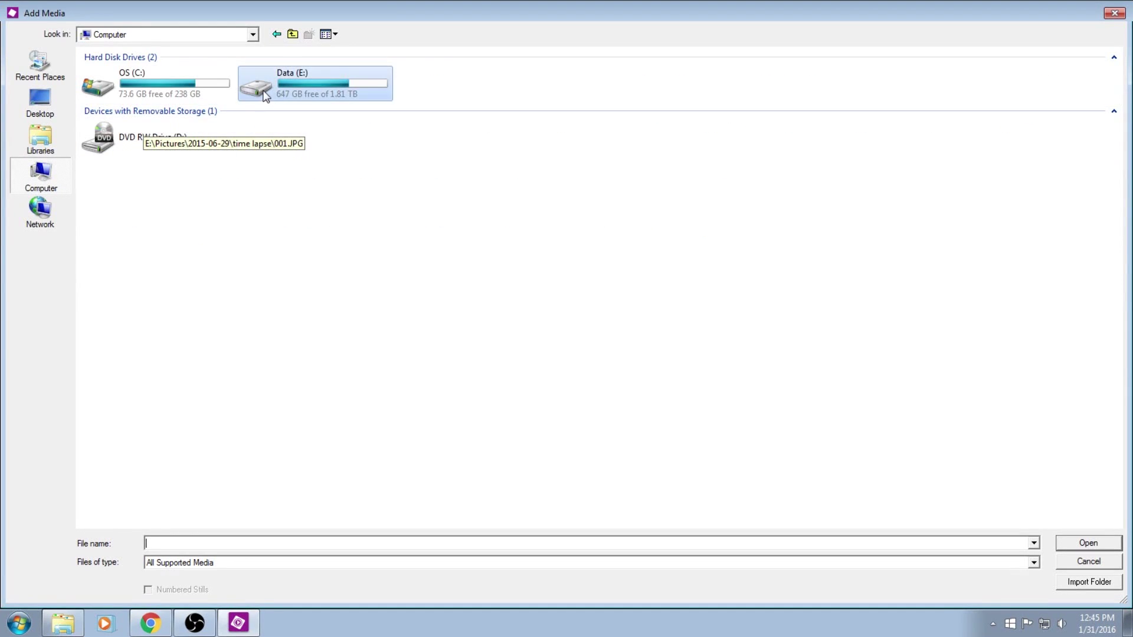
{"action": "double_click", "coordinate": [116, 219]}
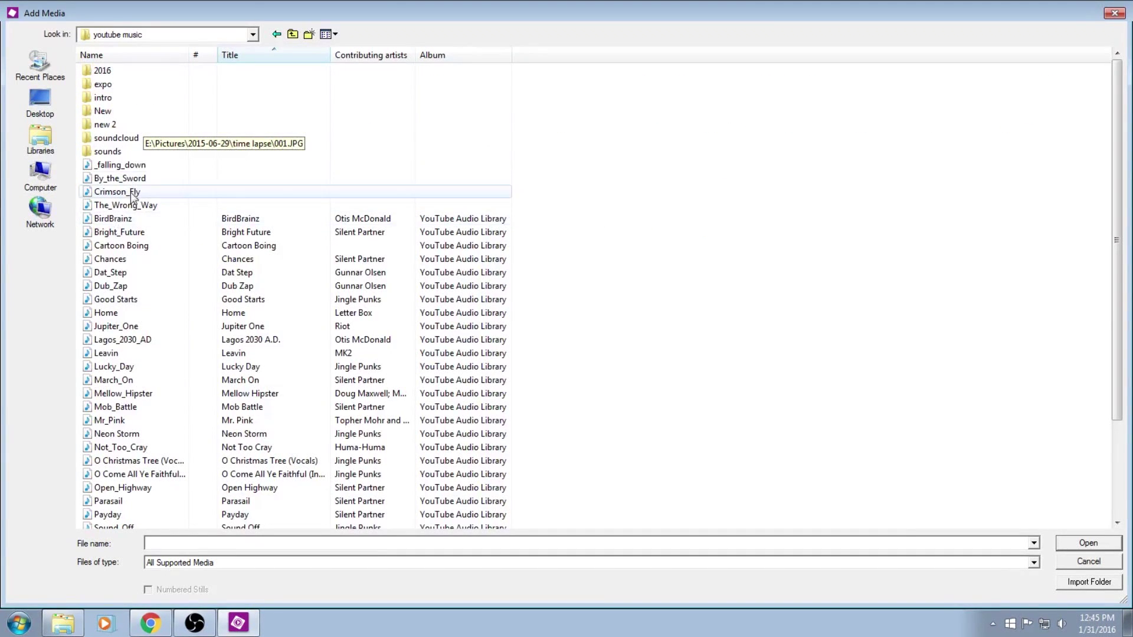
{"action": "scroll", "coordinate": [105, 209], "scroll_direction": "down", "scroll_amount": 3}
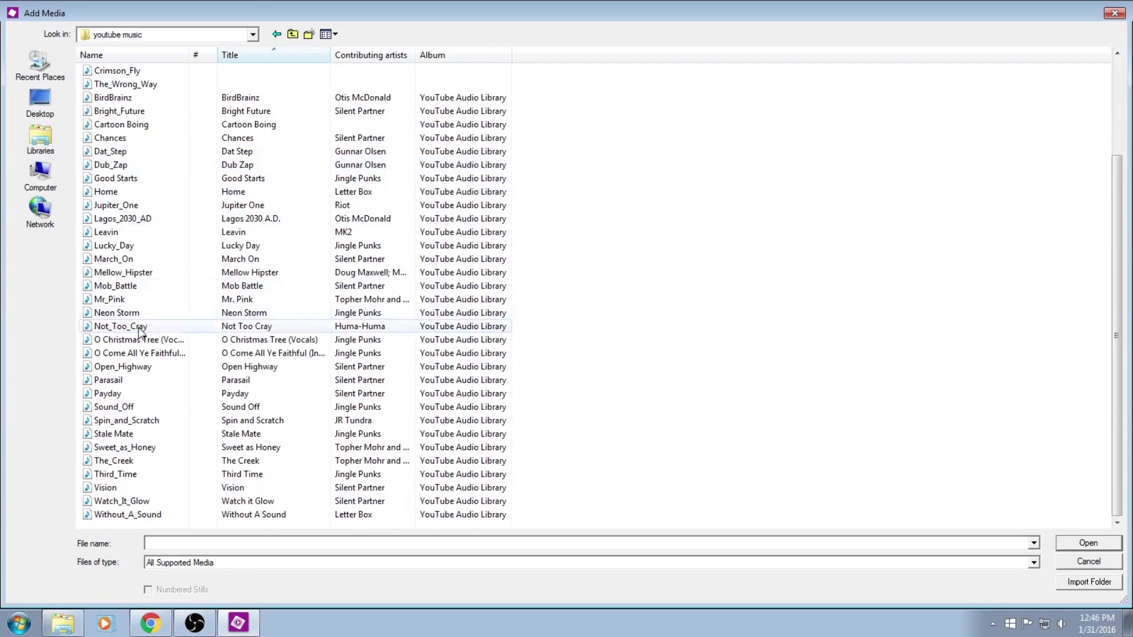
{"action": "scroll", "coordinate": [137, 313], "scroll_direction": "up", "scroll_amount": 3}
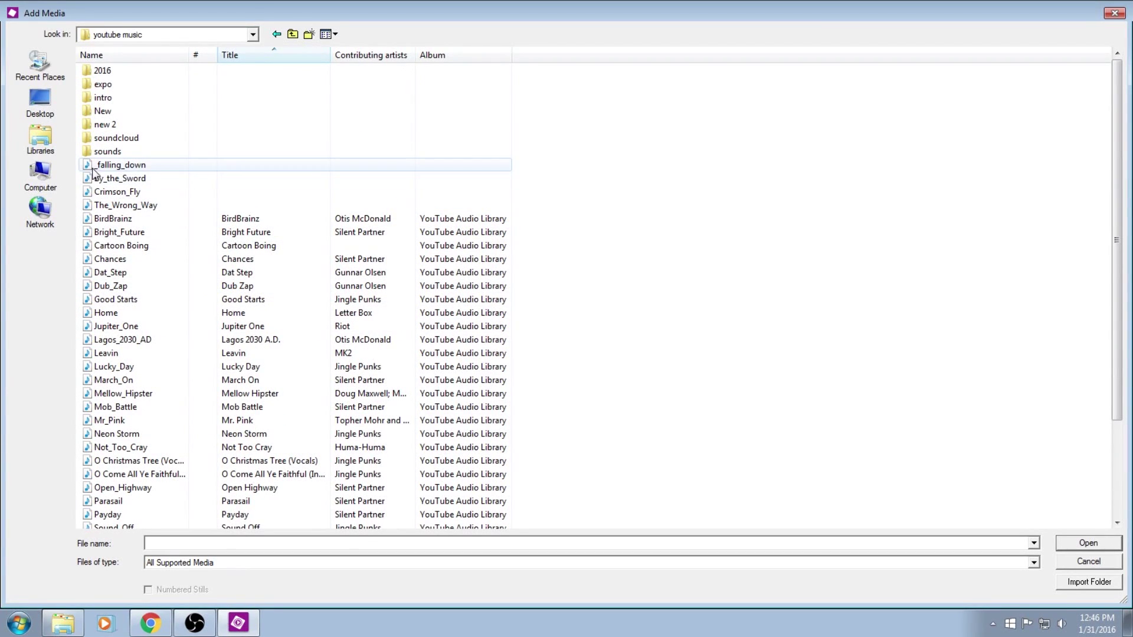
{"action": "scroll", "coordinate": [147, 306], "scroll_direction": "down", "scroll_amount": 3}
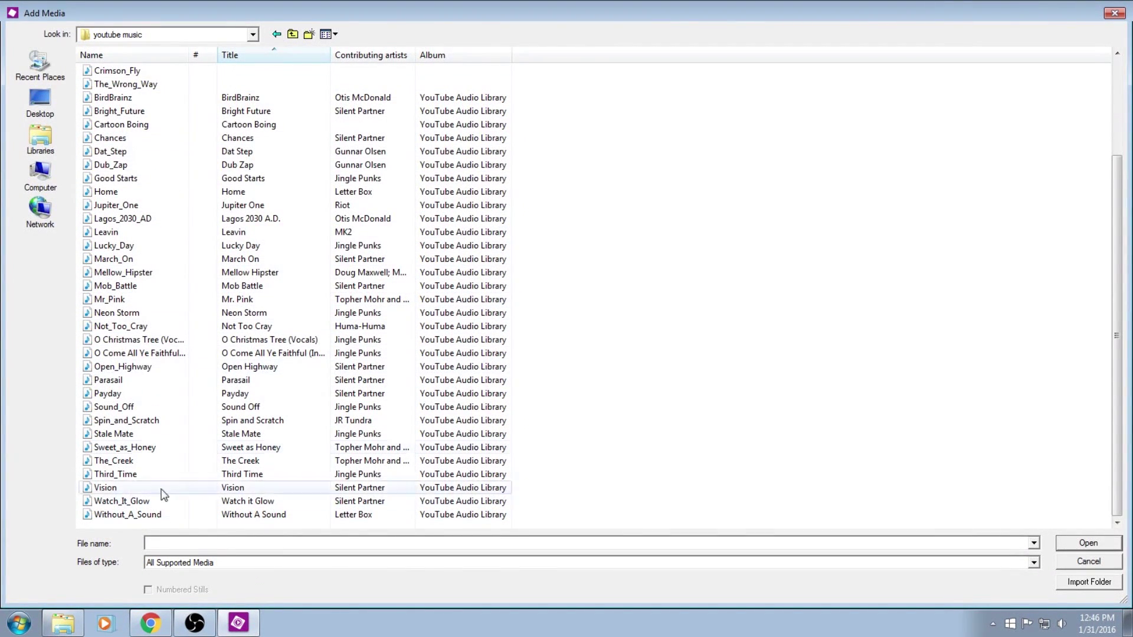
Switch to Chrome and open the Audio Library in YouTube's Creator Studio
{"action": "left_click", "coordinate": [151, 625]}
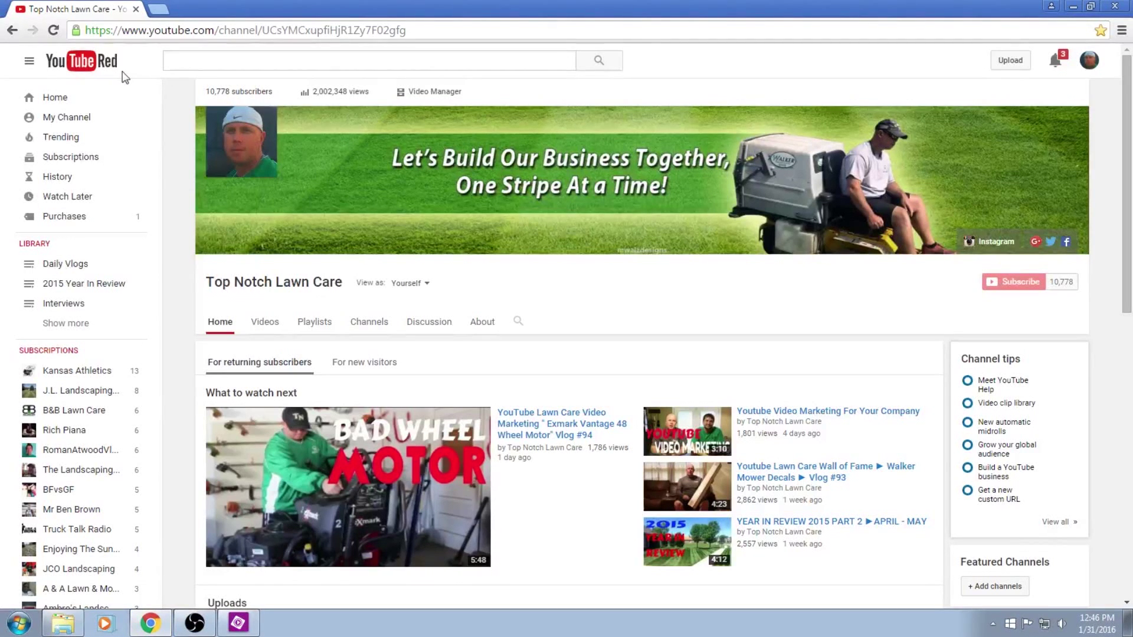
{"action": "left_click", "coordinate": [440, 91]}
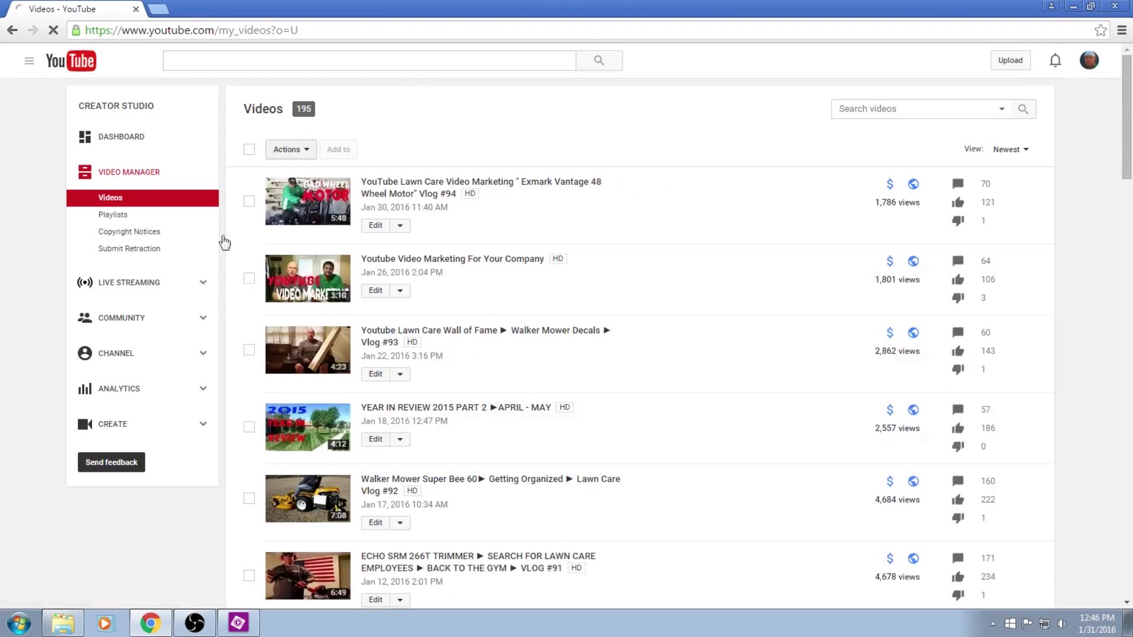
{"action": "left_click", "coordinate": [135, 388]}
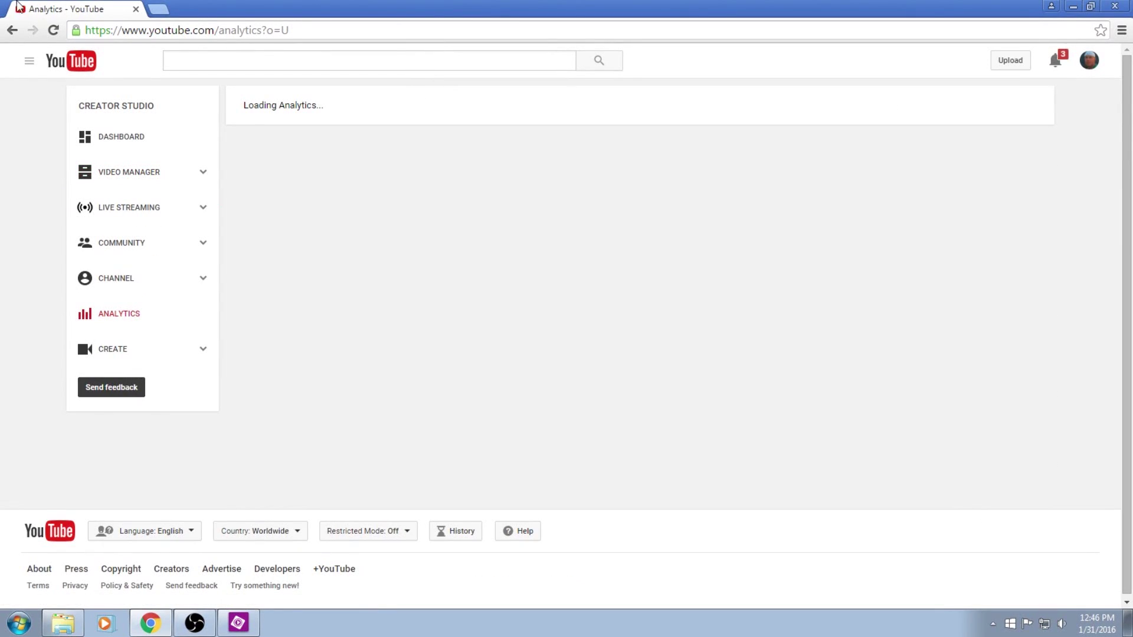
{"action": "left_click", "coordinate": [12, 30]}
{"action": "left_click", "coordinate": [122, 426]}
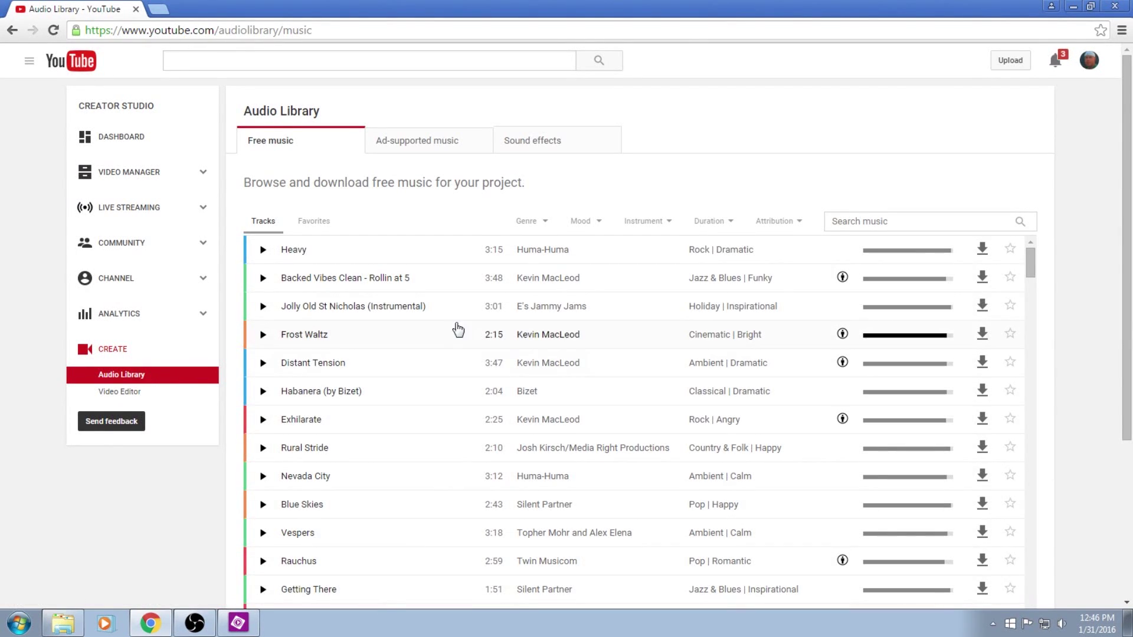
Look through the free music list and examine the available genre, mood, instrument and duration filter options
{"action": "scroll", "coordinate": [479, 330], "scroll_direction": "down", "scroll_amount": 10}
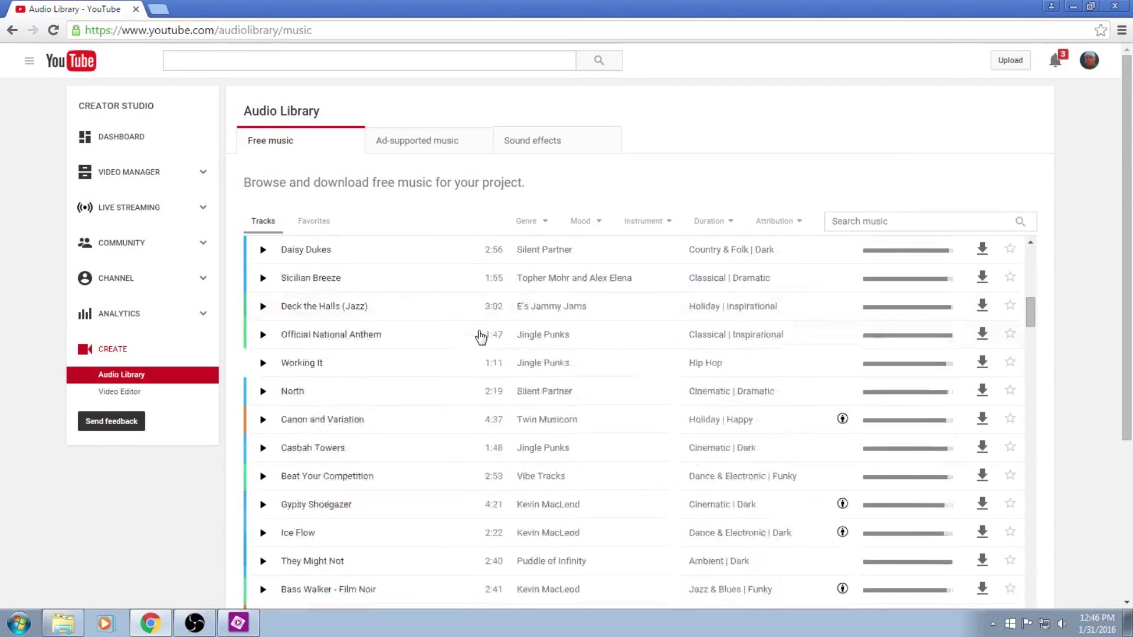
{"action": "scroll", "coordinate": [481, 336], "scroll_direction": "down", "scroll_amount": 20}
{"action": "scroll", "coordinate": [477, 334], "scroll_direction": "up", "scroll_amount": 20}
{"action": "left_click", "coordinate": [532, 223]}
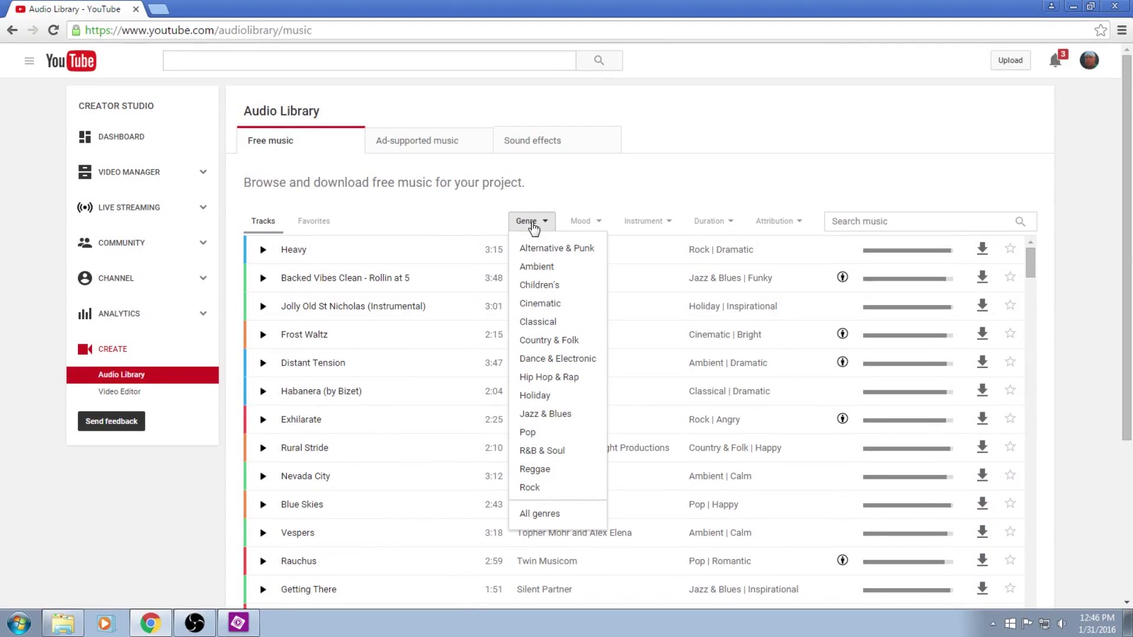
{"action": "left_click", "coordinate": [585, 224]}
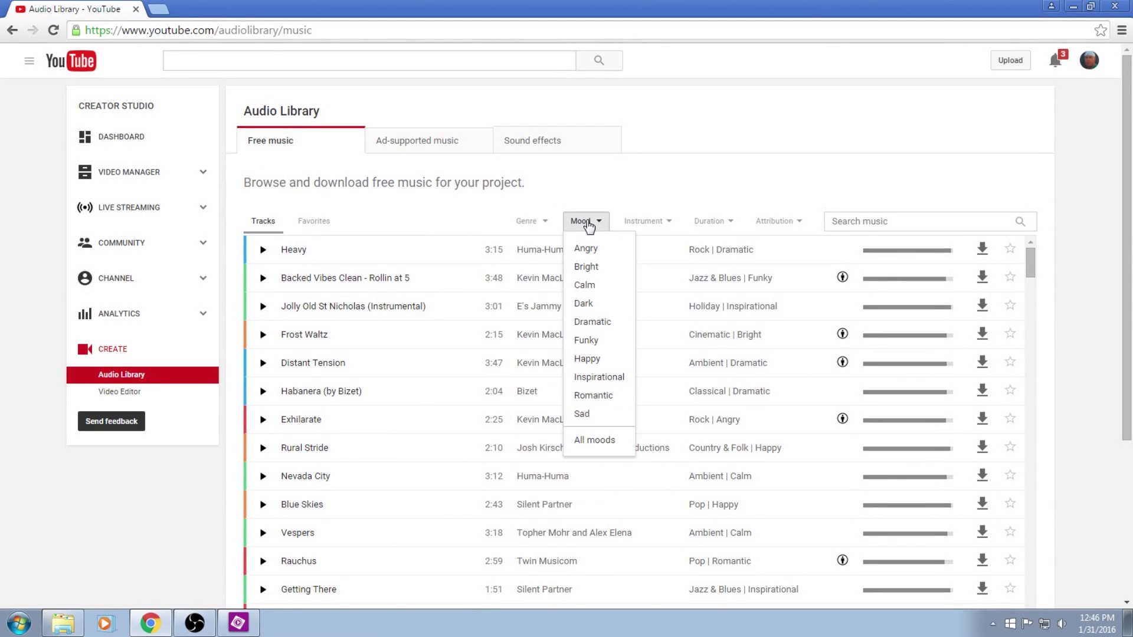
{"action": "left_click", "coordinate": [643, 222]}
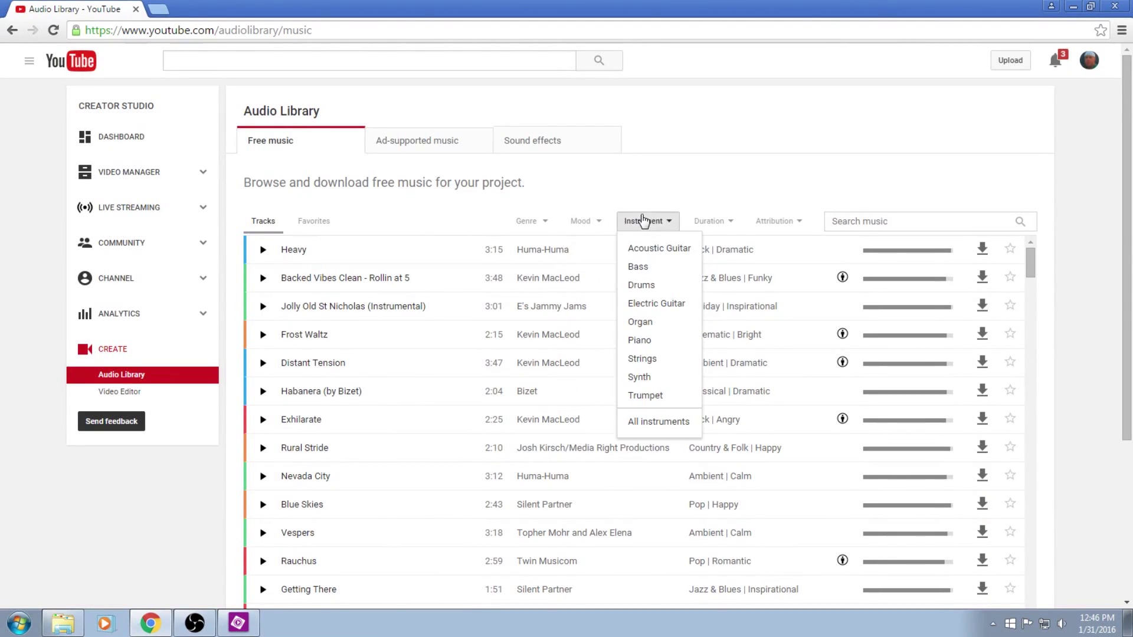
{"action": "left_click", "coordinate": [722, 220]}
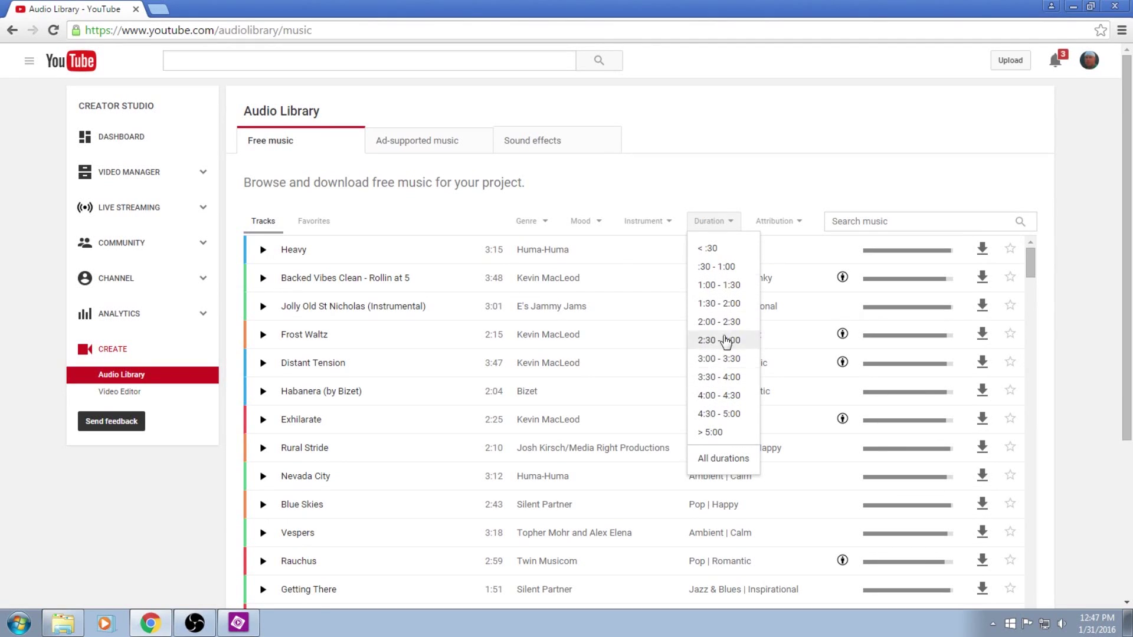
{"action": "left_click", "coordinate": [719, 186]}
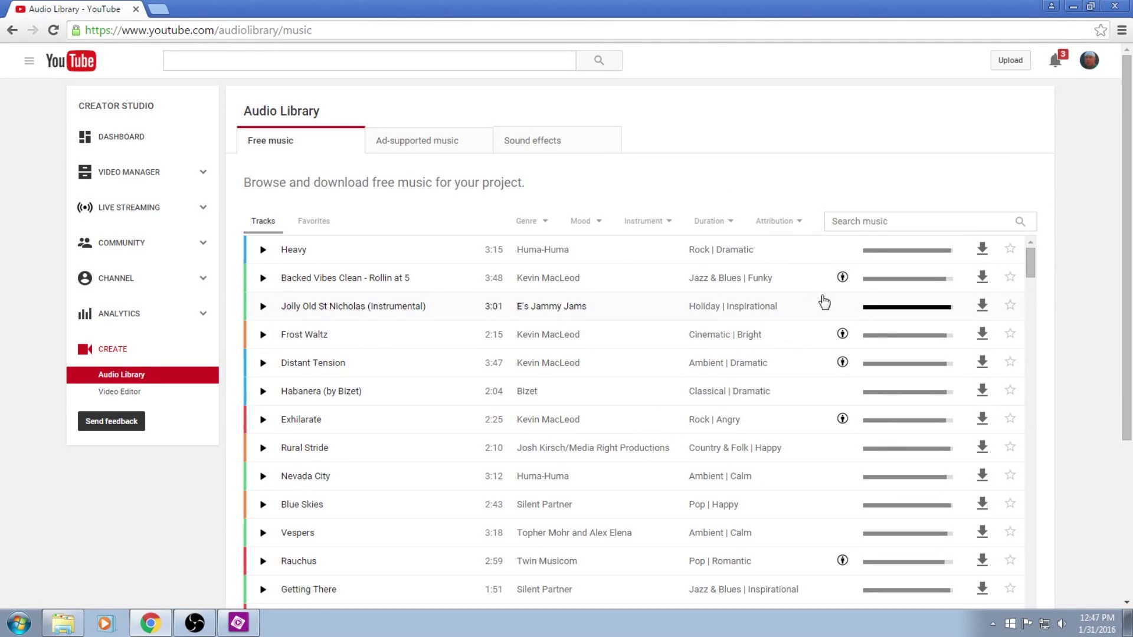
Check the attribution terms for "Backed Vibes Clean - Rollin at 5" and return to the video editor's Add Media dialog
{"action": "mouse_move", "coordinate": [841, 284]}
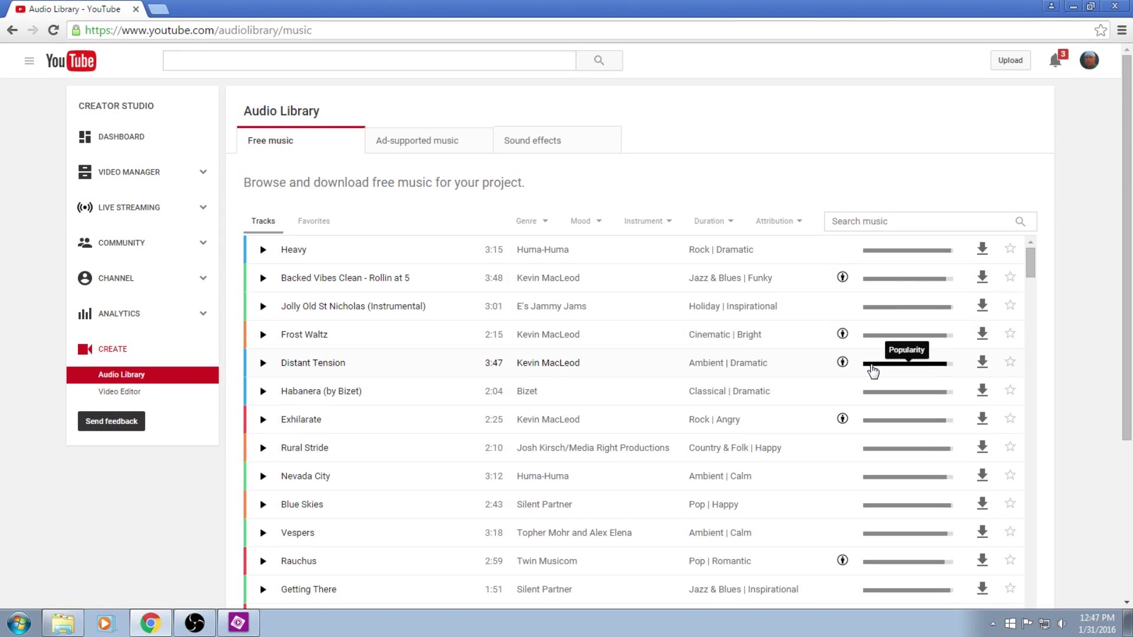
{"action": "left_click", "coordinate": [841, 280]}
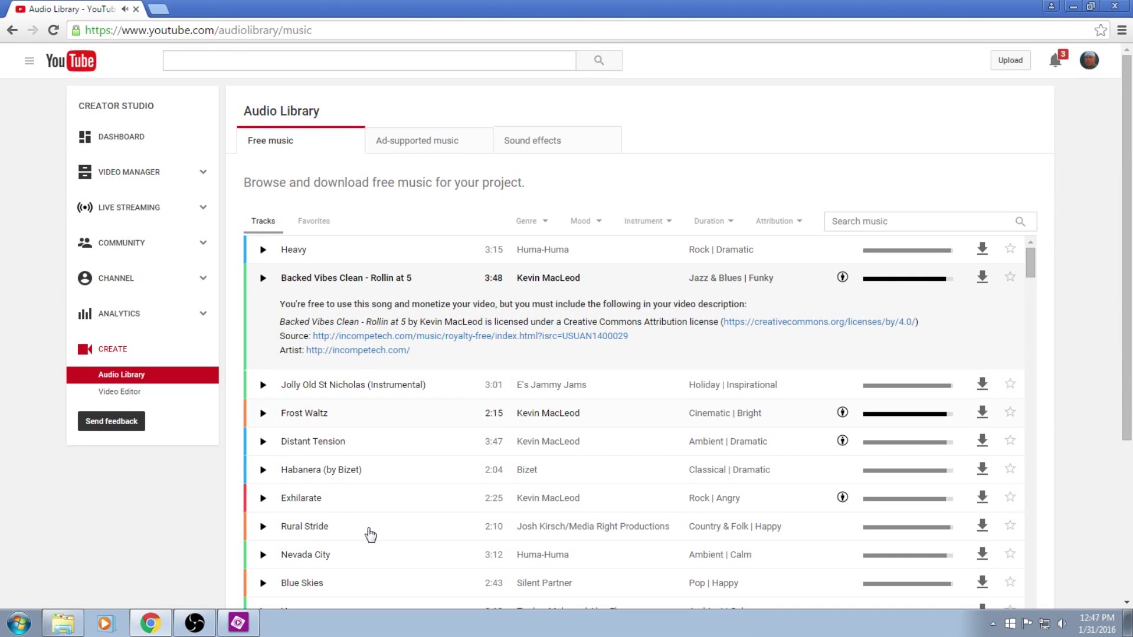
{"action": "left_click", "coordinate": [1073, 6]}
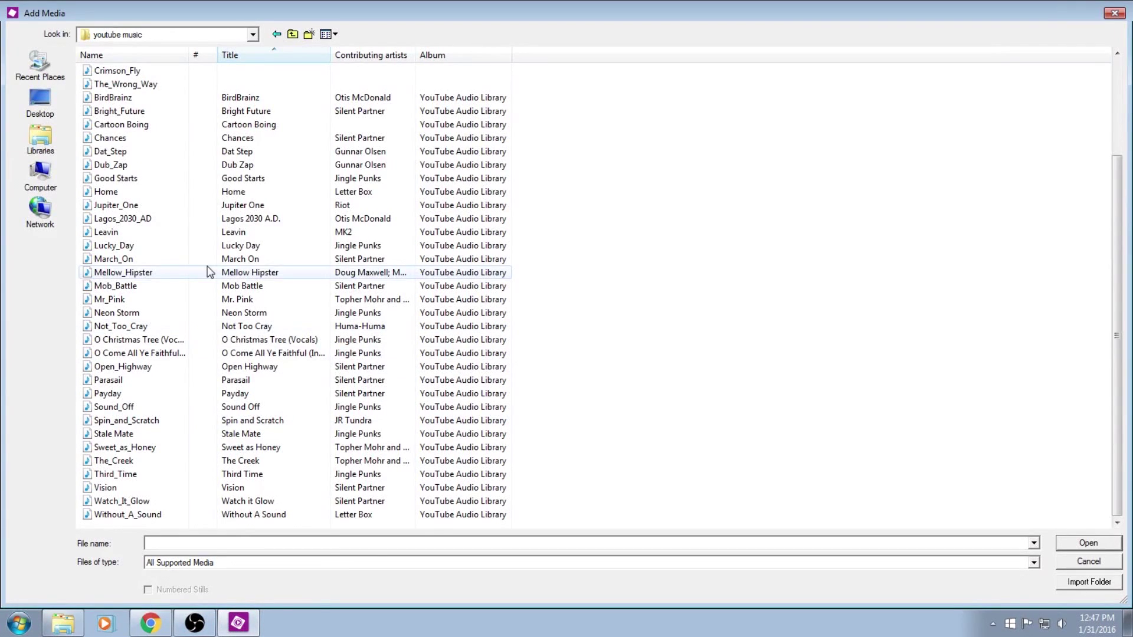
Import all the songs in the soundcloud folder, from "Anikdote - Life Is Over" through "WRECKING BALL", into the project
{"action": "scroll", "coordinate": [217, 284], "scroll_direction": "up", "scroll_amount": 3}
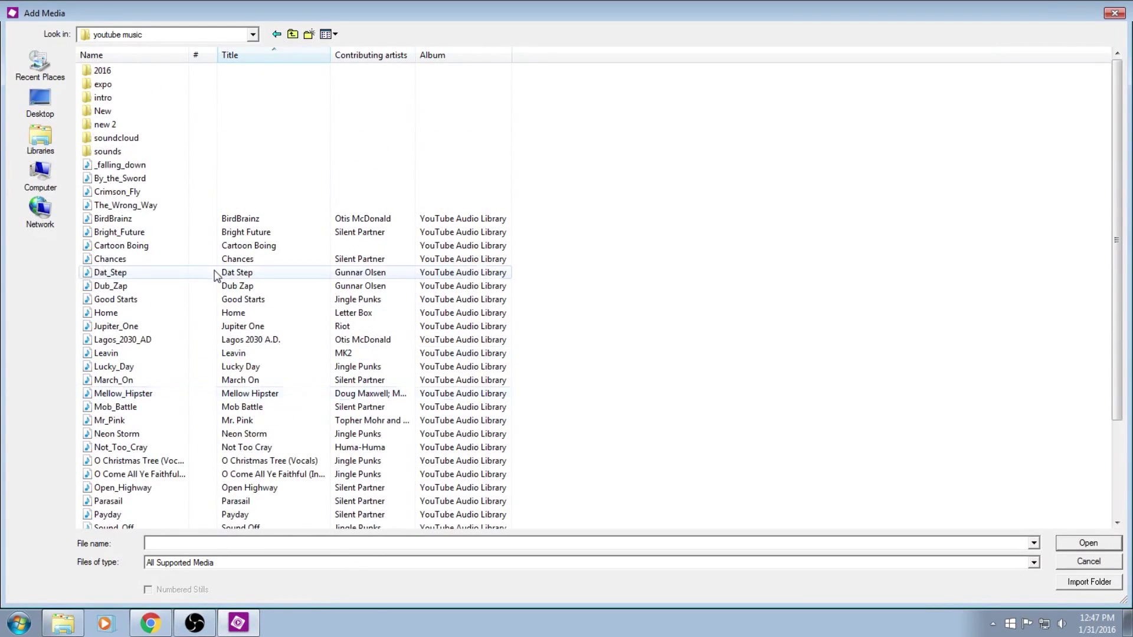
{"action": "double_click", "coordinate": [126, 139]}
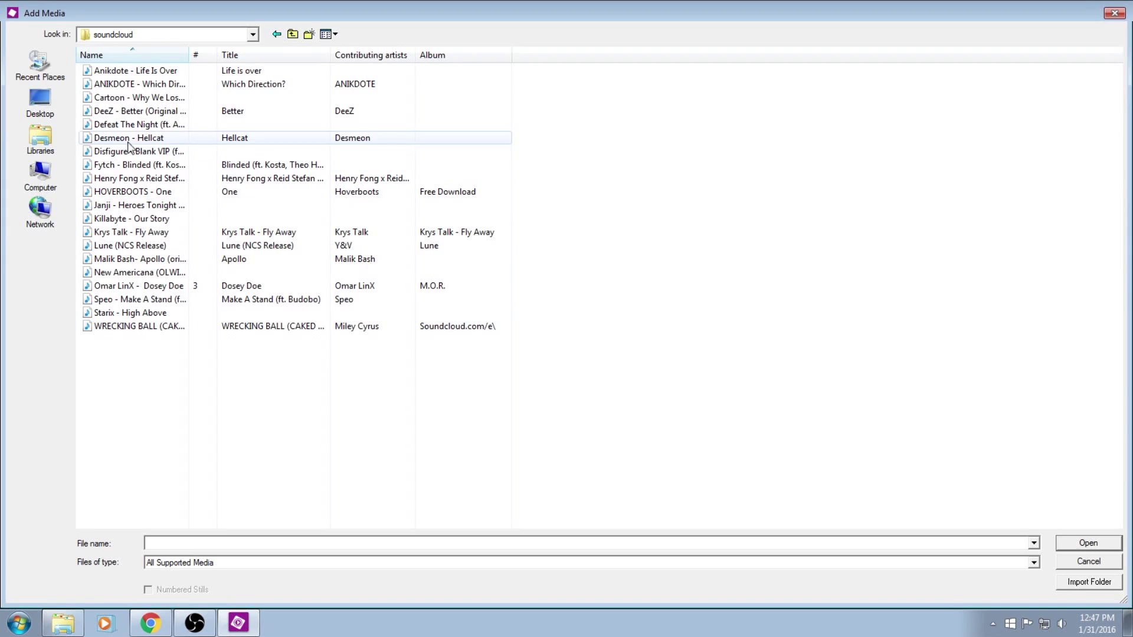
{"action": "left_click", "coordinate": [130, 72]}
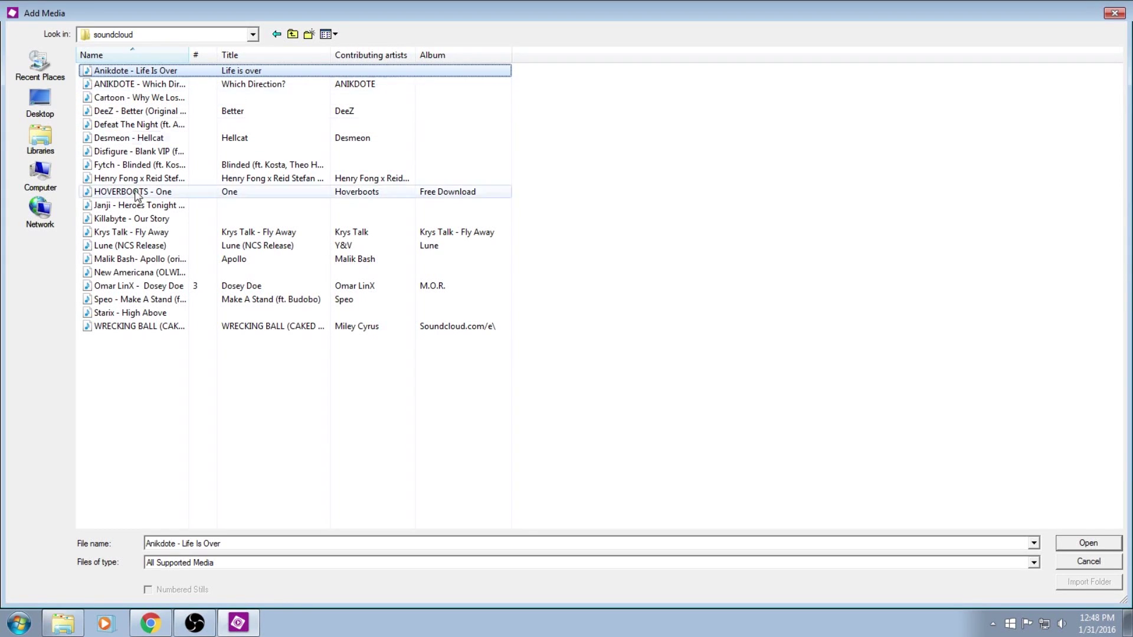
{"action": "left_click", "coordinate": [139, 327], "text": "shift"}
{"action": "left_click", "coordinate": [1066, 544]}
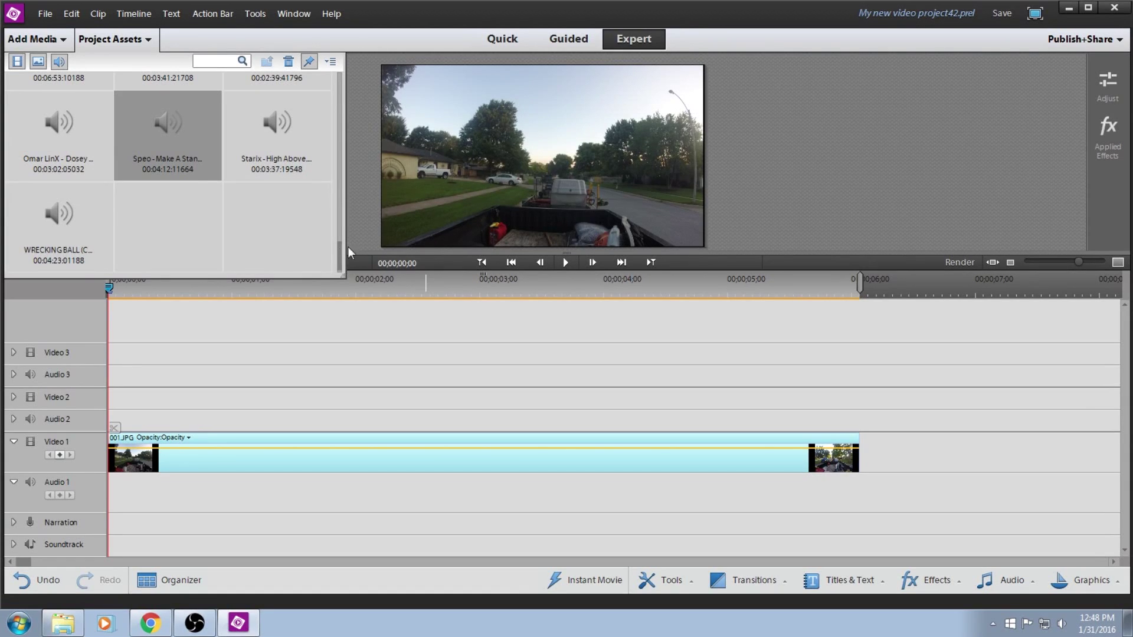
Preview a few seconds of the "Malik Bash- Apollo" song from the project assets and close the preview
{"action": "left_click_drag", "start_coordinate": [340, 250], "coordinate": [340, 244]}
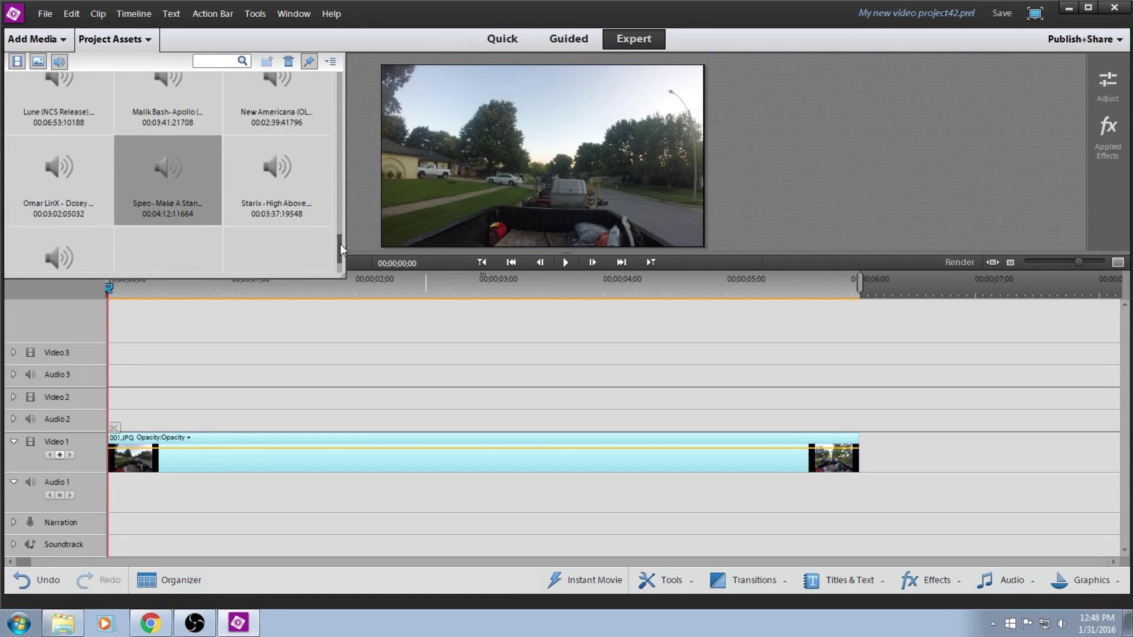
{"action": "left_click_drag", "start_coordinate": [340, 243], "coordinate": [342, 237]}
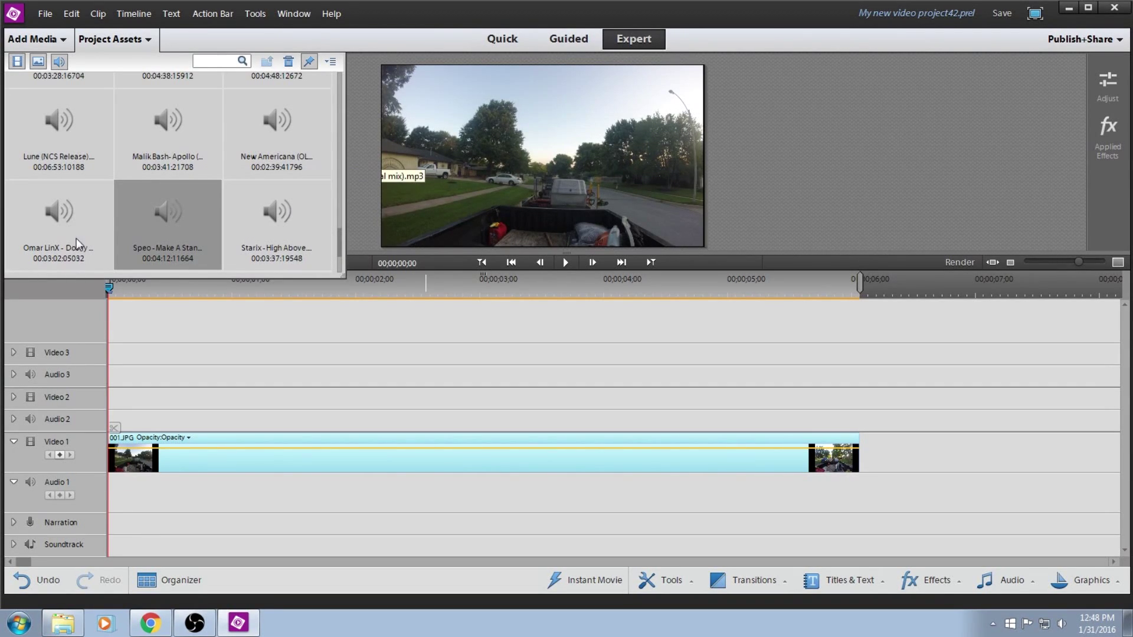
{"action": "double_click", "coordinate": [168, 133]}
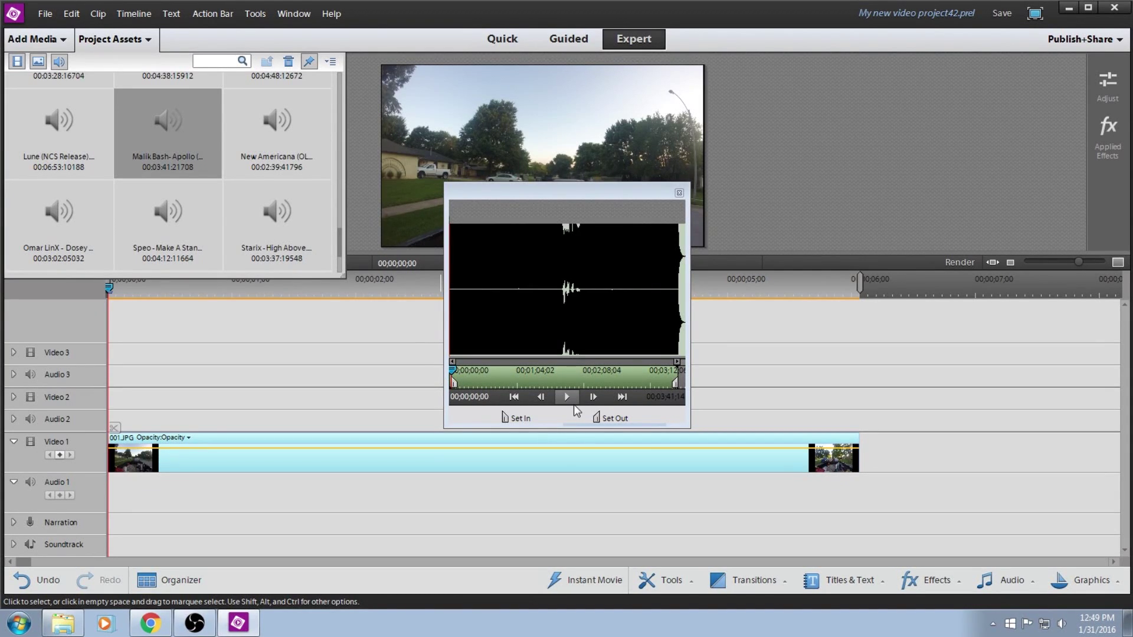
{"action": "left_click", "coordinate": [569, 399]}
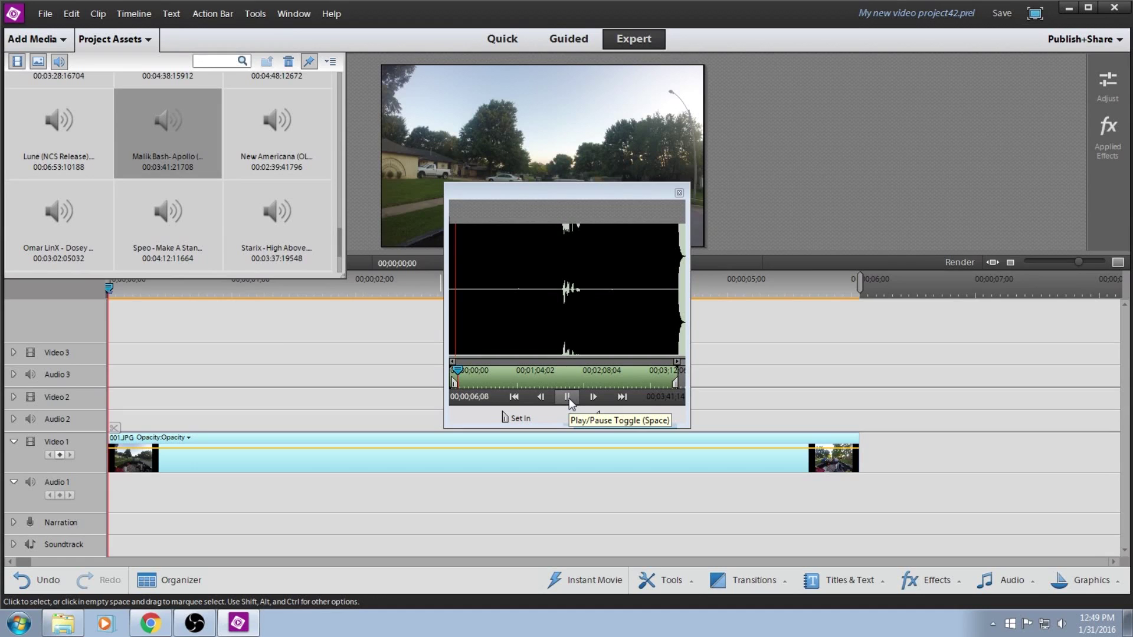
{"action": "left_click", "coordinate": [568, 396]}
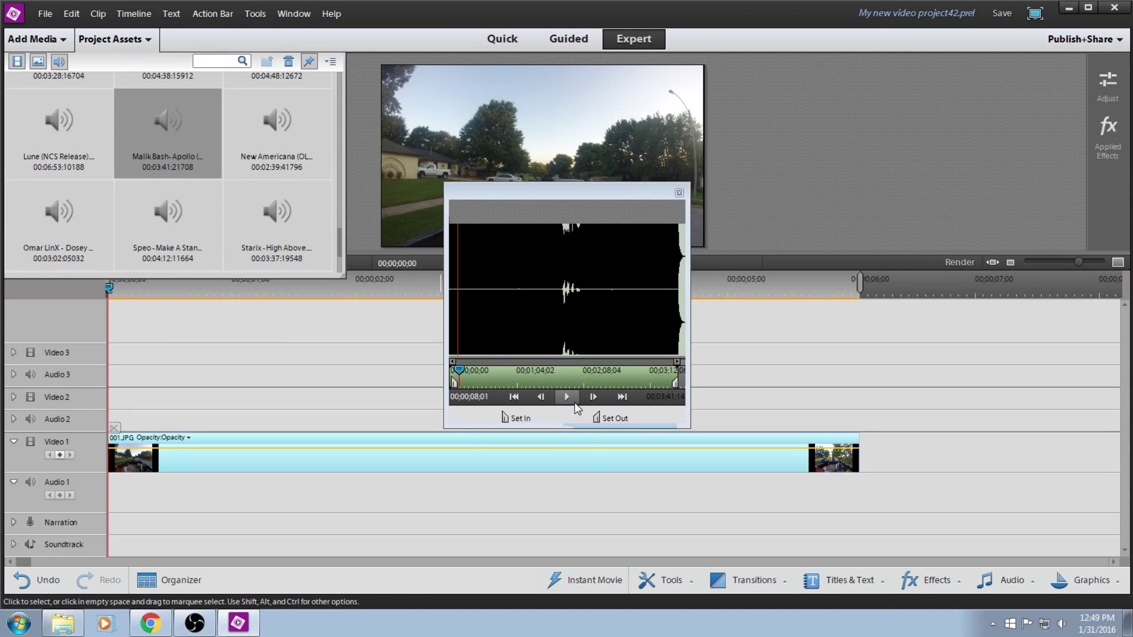
{"action": "left_click", "coordinate": [678, 193]}
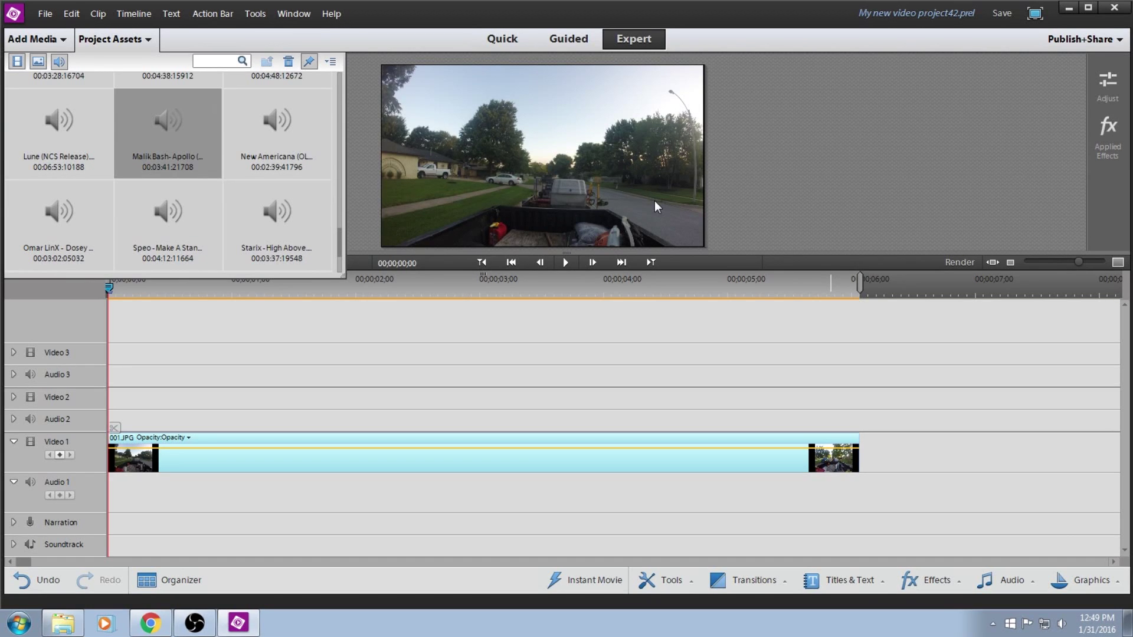
Place the "Malik Bash- Apollo" song on the Soundtrack track at the timeline's start and expand that track to show its waveform
{"action": "left_click_drag", "start_coordinate": [182, 132], "coordinate": [117, 494]}
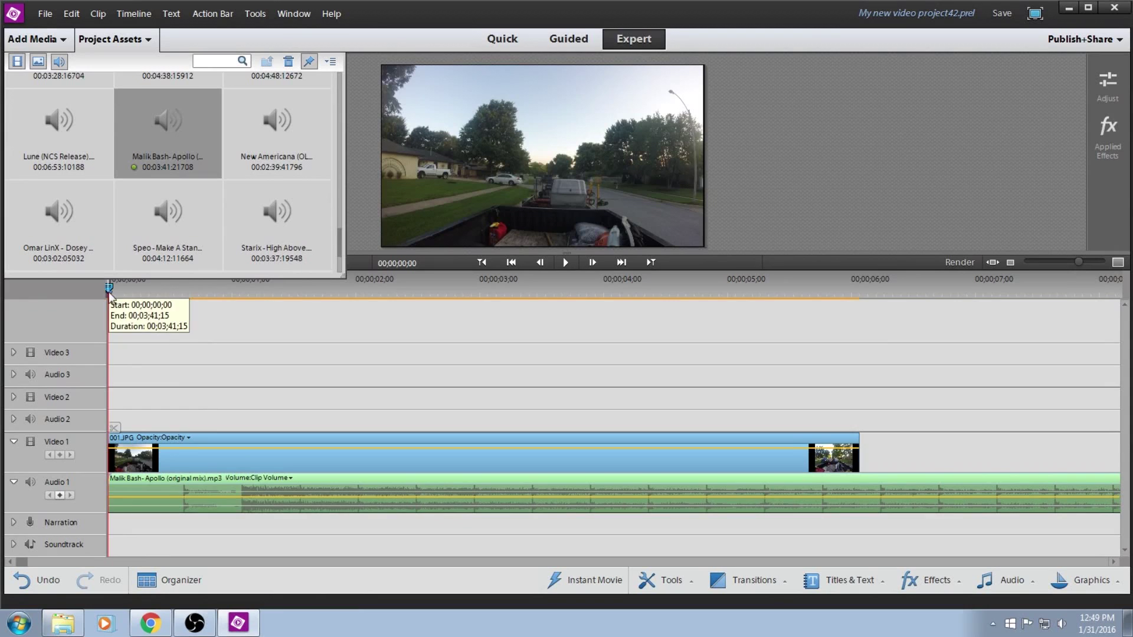
{"action": "left_click_drag", "start_coordinate": [233, 505], "coordinate": [213, 547]}
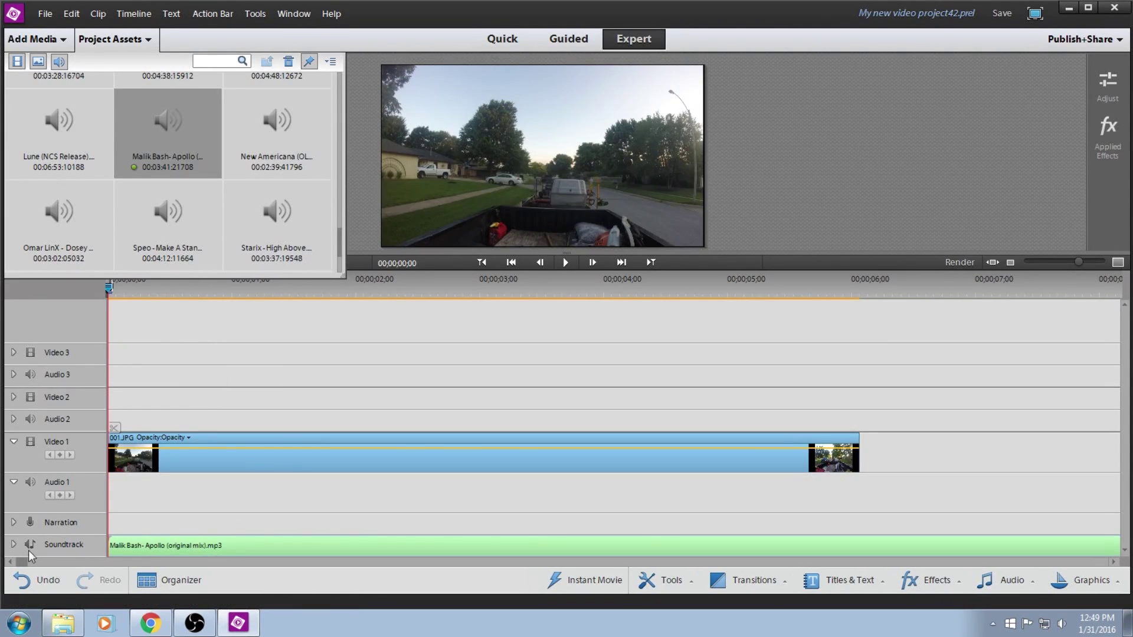
{"action": "left_click", "coordinate": [13, 545]}
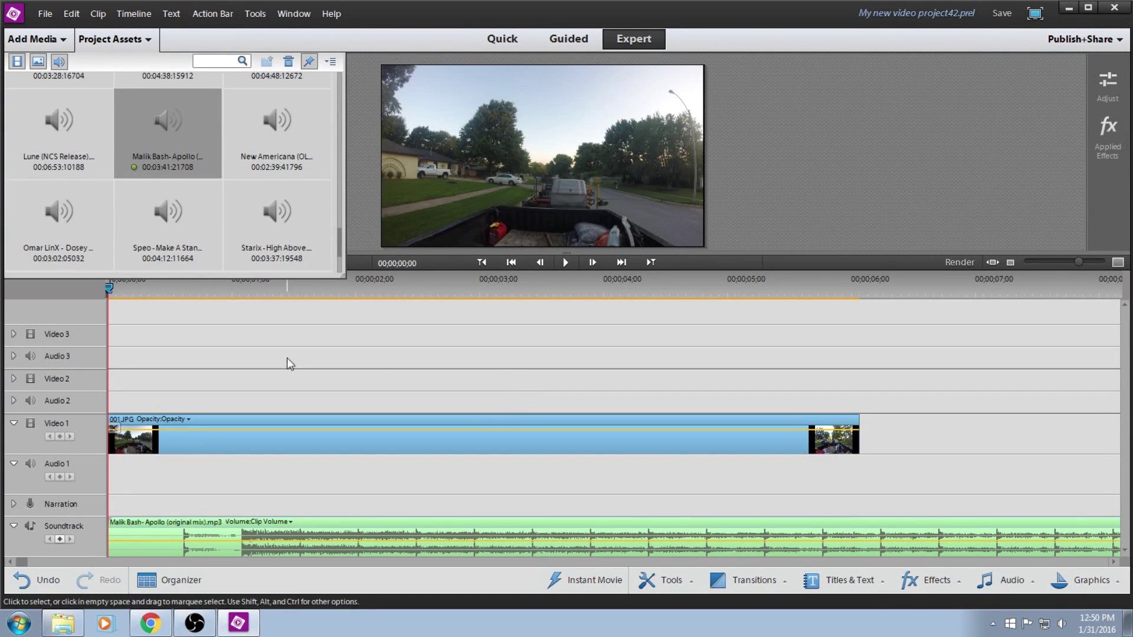
Play the opening of the timeline with the soundtrack, and set the playhead to 00;00;00;18
{"action": "left_click", "coordinate": [561, 266]}
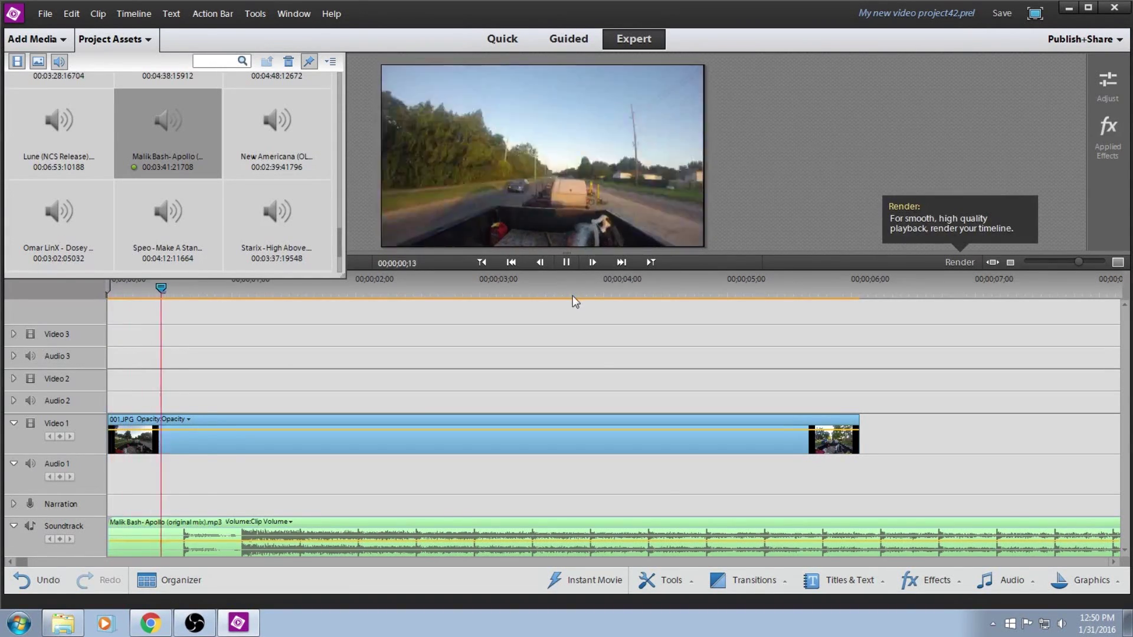
{"action": "left_click", "coordinate": [567, 262]}
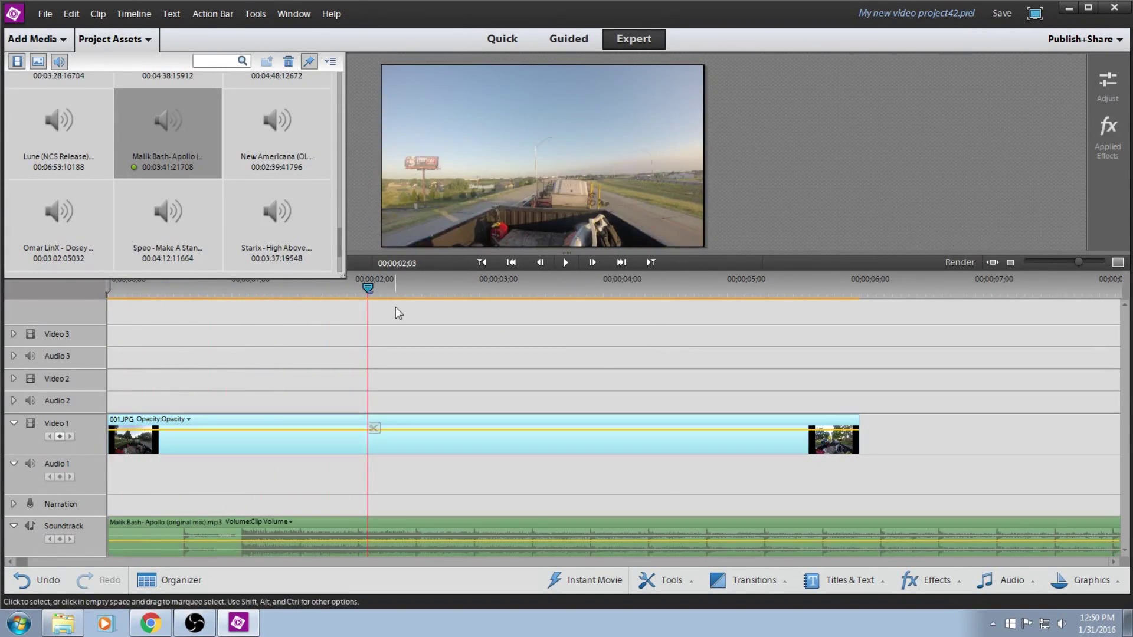
{"action": "left_click", "coordinate": [177, 298]}
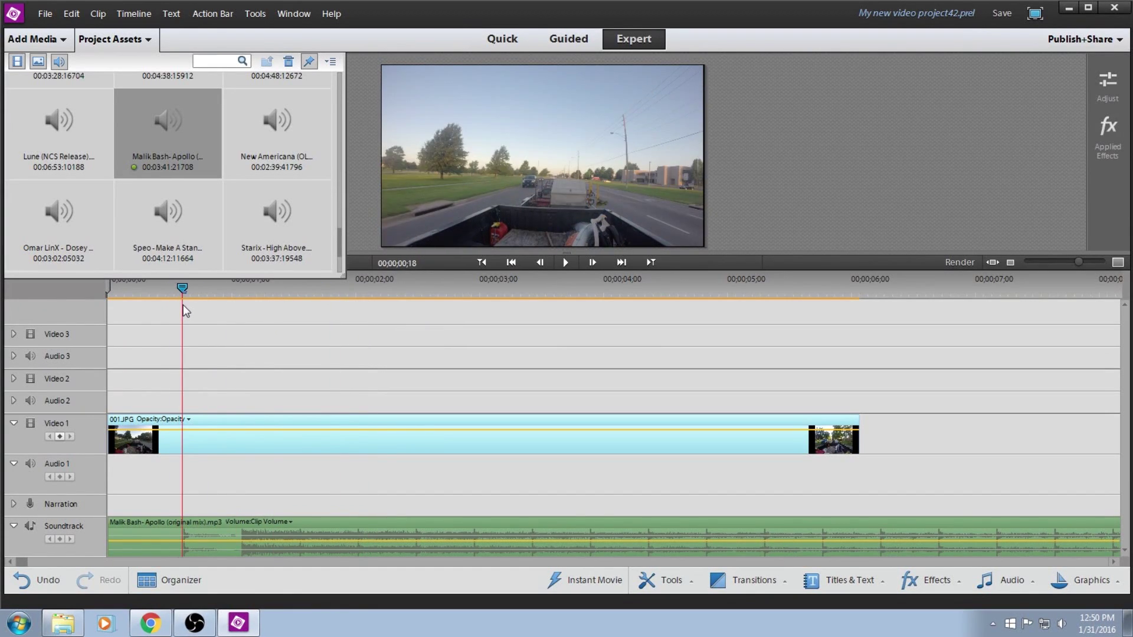
Split the soundtrack song at 00;00;00;18, delete the part before the cut, and move the rest to the timeline's start
{"action": "left_click", "coordinate": [183, 305]}
{"action": "left_click", "coordinate": [196, 535]}
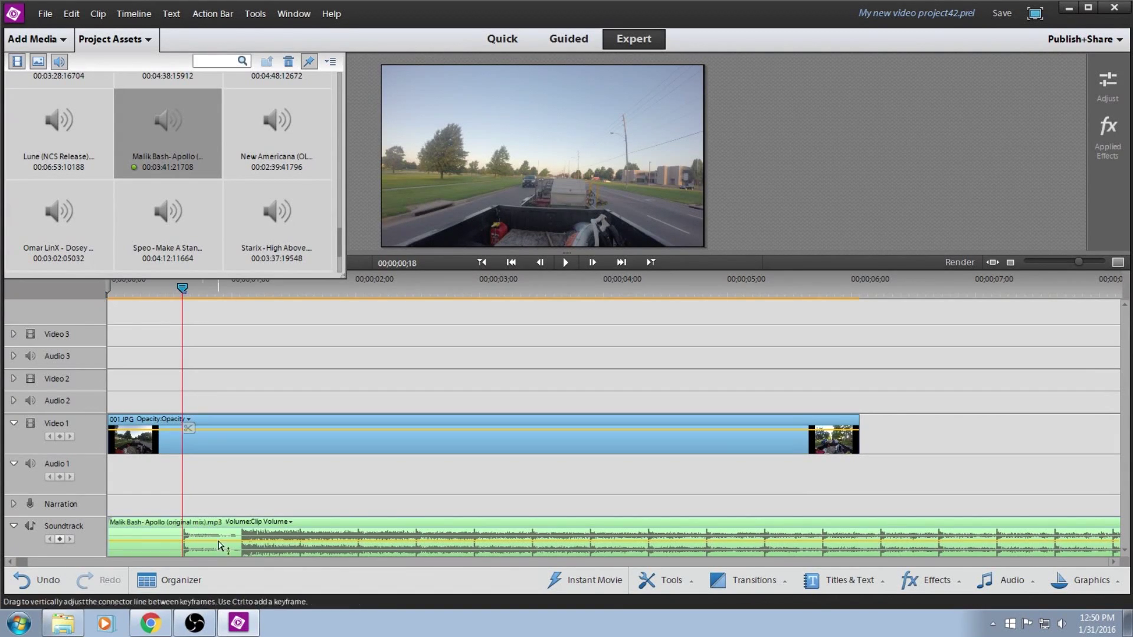
{"action": "left_click", "coordinate": [189, 429]}
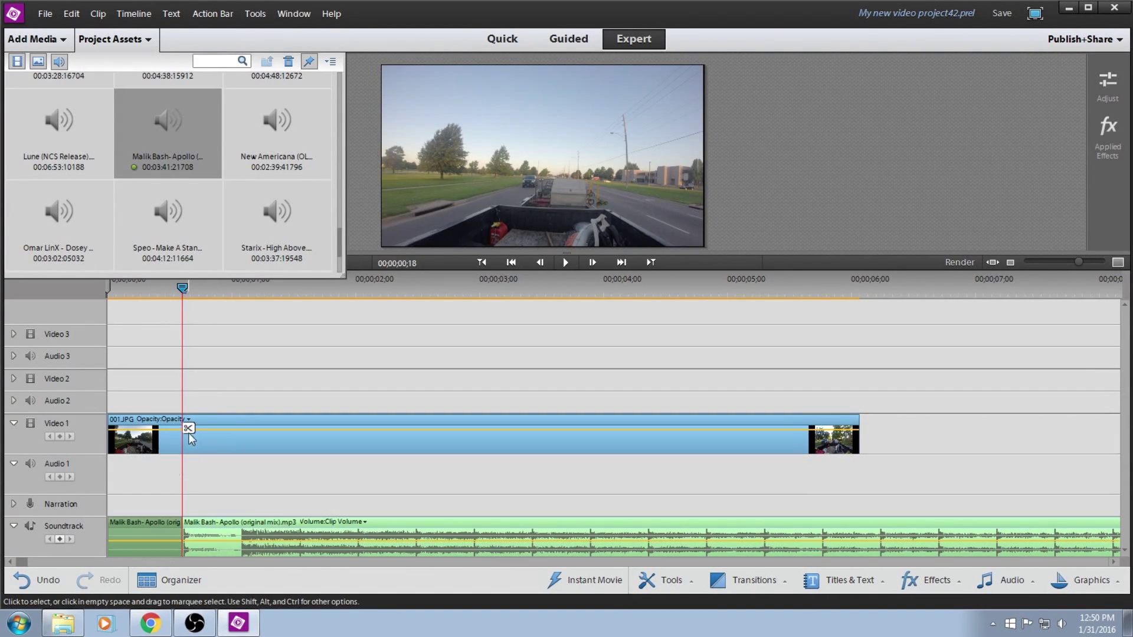
{"action": "left_click", "coordinate": [153, 536]}
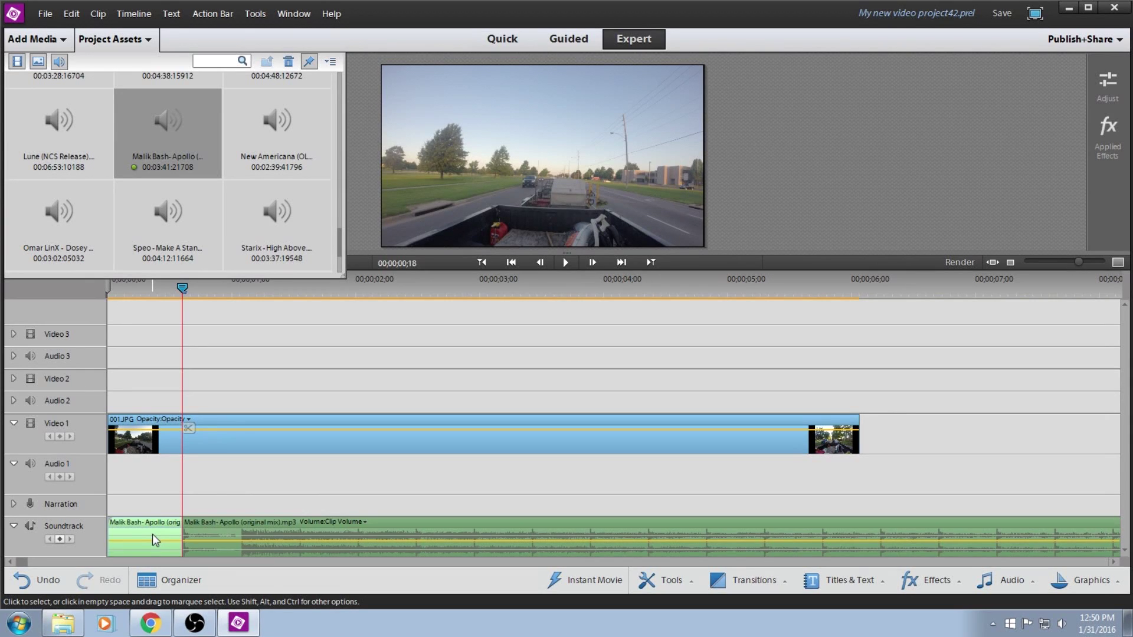
{"action": "key", "text": "Delete"}
{"action": "left_click_drag", "start_coordinate": [292, 524], "coordinate": [219, 529]}
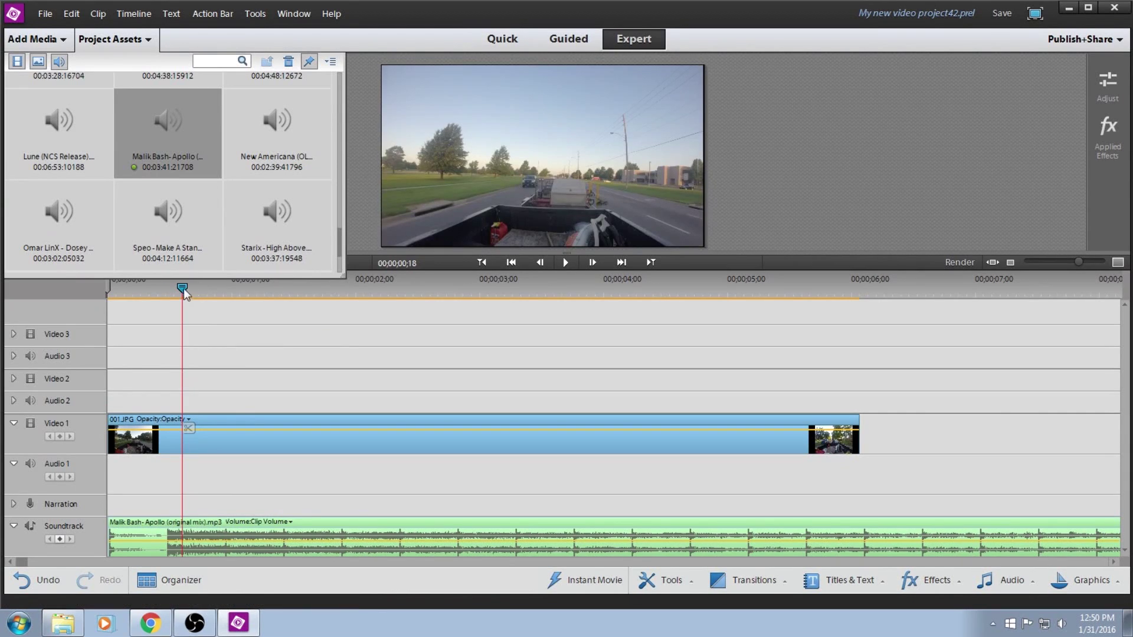
Play the timeline from the start to check the trimmed music, and set the playhead to 00;00;05;26
{"action": "left_click_drag", "start_coordinate": [183, 288], "coordinate": [102, 300]}
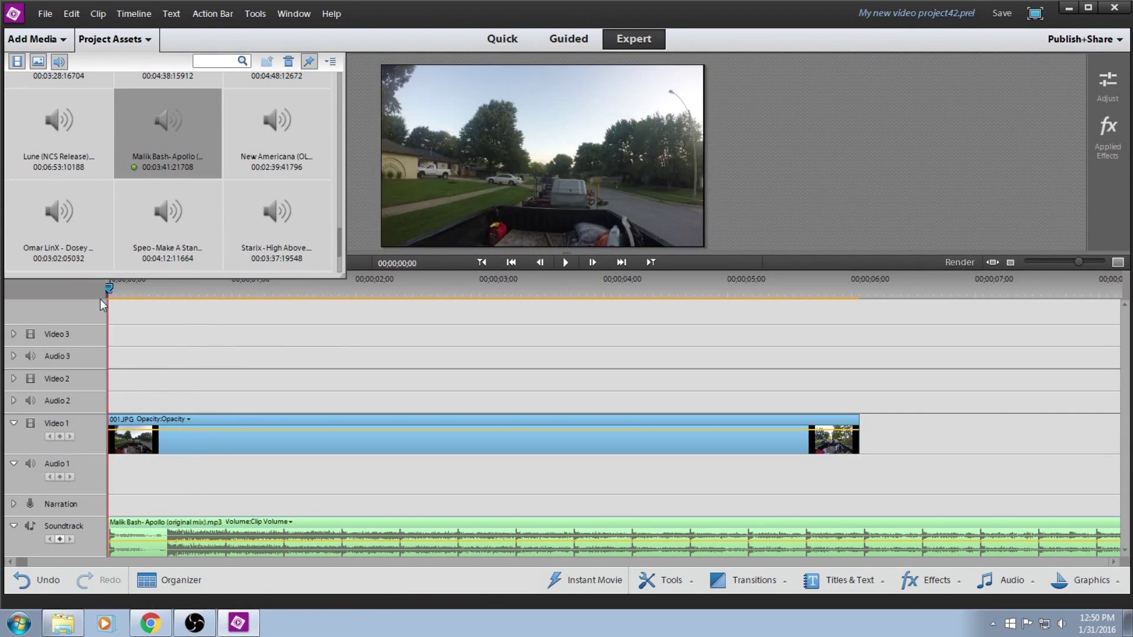
{"action": "left_click", "coordinate": [569, 263]}
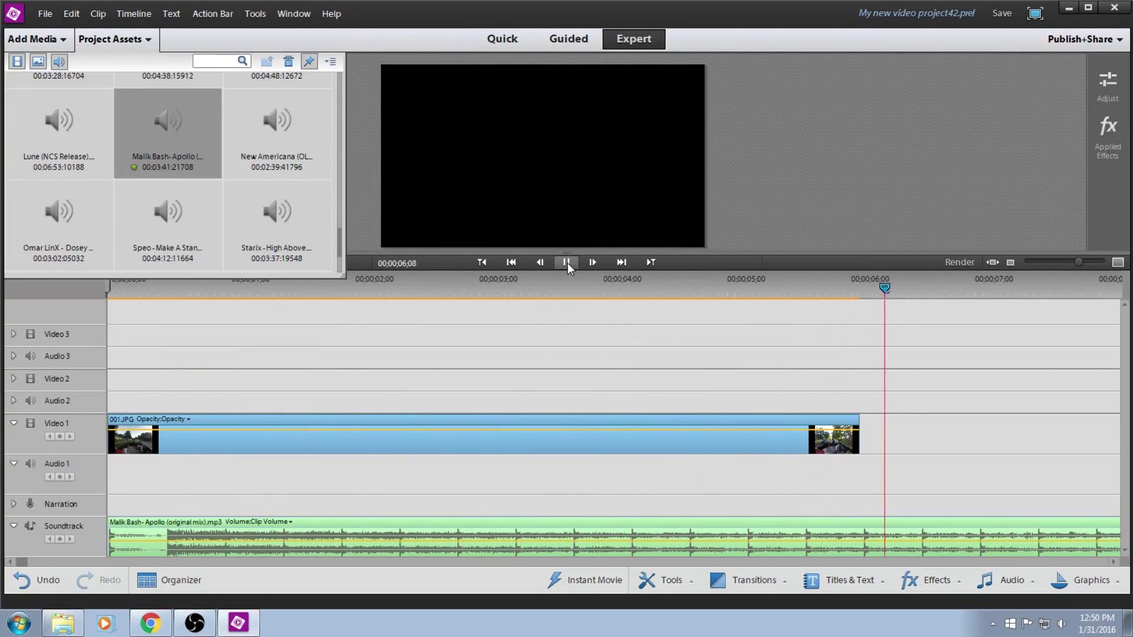
{"action": "key", "text": "space"}
{"action": "left_click_drag", "start_coordinate": [938, 296], "coordinate": [835, 293]}
Place the 315.MP4 clip from the project assets on Video 1 directly after the time-lapse clip
{"action": "left_click_drag", "start_coordinate": [339, 247], "coordinate": [342, 91]}
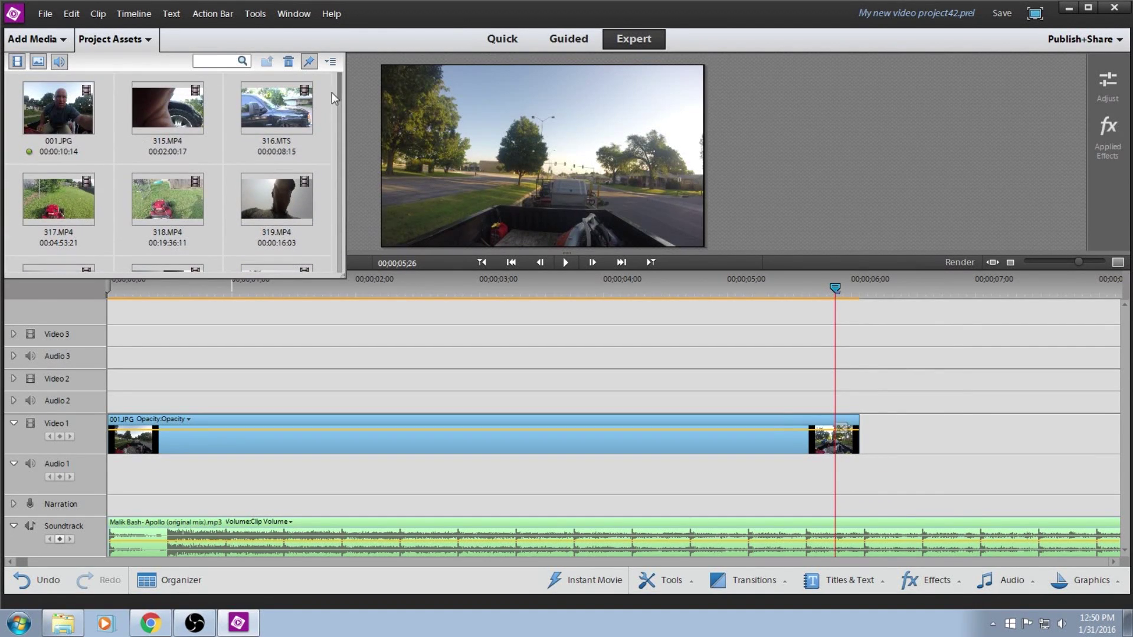
{"action": "left_click_drag", "start_coordinate": [188, 124], "coordinate": [862, 453]}
{"action": "left_click_drag", "start_coordinate": [1078, 262], "coordinate": [1058, 264]}
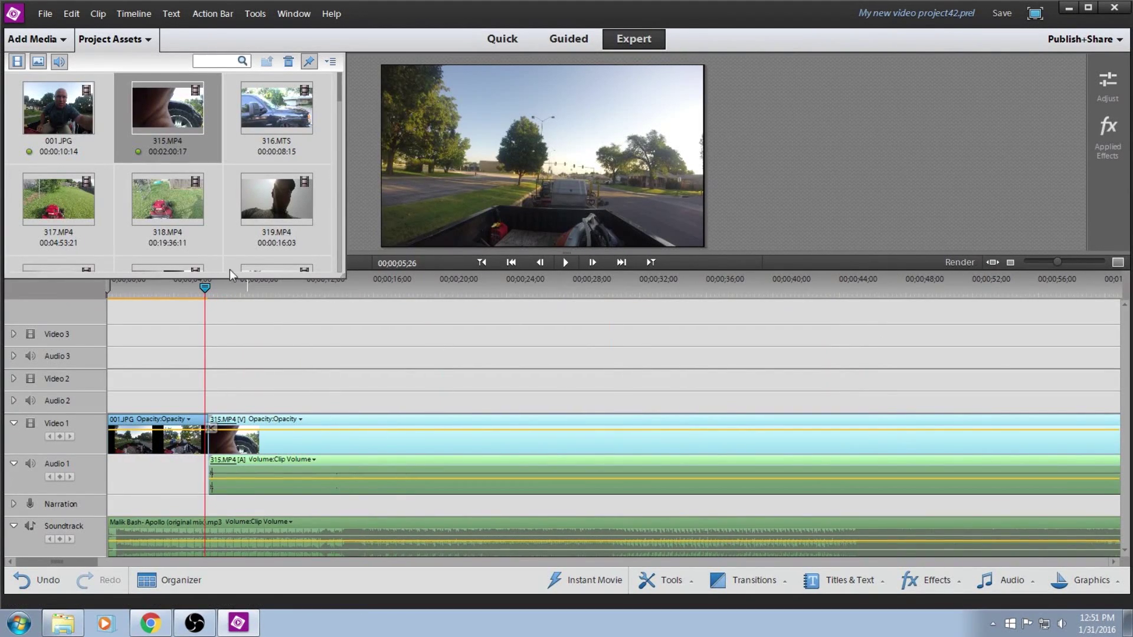
Split the 315.MP4 clip at 00;01;53;02 and delete the part before the cut, closing the gap on Video 1
{"action": "left_click_drag", "start_coordinate": [204, 288], "coordinate": [1001, 362]}
{"action": "left_click_drag", "start_coordinate": [1053, 263], "coordinate": [1045, 264]}
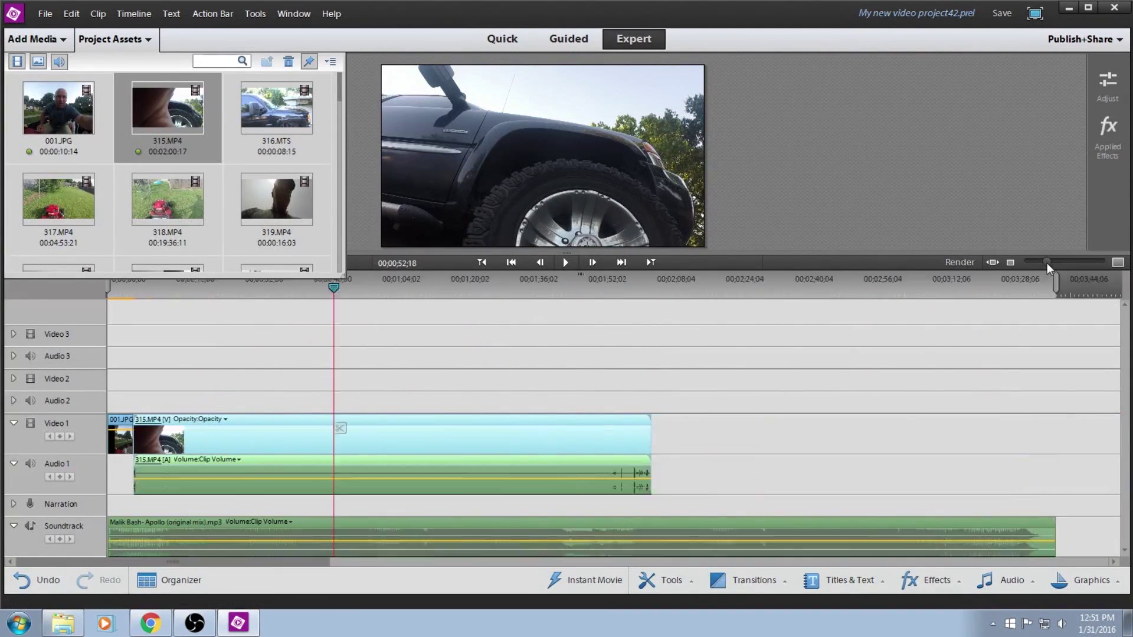
{"action": "left_click_drag", "start_coordinate": [266, 288], "coordinate": [443, 307]}
{"action": "left_click", "coordinate": [587, 267]}
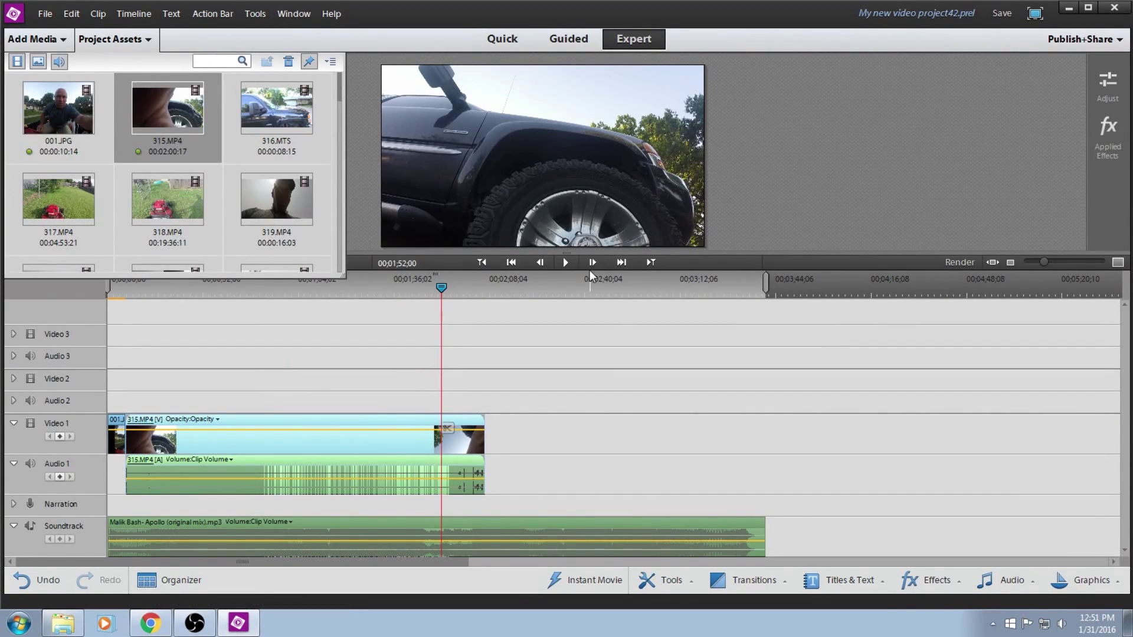
{"action": "left_click", "coordinate": [590, 262]}
{"action": "left_click", "coordinate": [589, 262]}
{"action": "left_click", "coordinate": [589, 262]}
{"action": "left_click", "coordinate": [589, 262]}
{"action": "left_click", "coordinate": [590, 262]}
{"action": "left_click", "coordinate": [590, 262]}
{"action": "left_click", "coordinate": [590, 262]}
{"action": "left_click", "coordinate": [590, 262]}
{"action": "left_click", "coordinate": [590, 262]}
{"action": "left_click", "coordinate": [590, 262]}
{"action": "left_click", "coordinate": [590, 262]}
{"action": "left_click", "coordinate": [590, 263]}
{"action": "left_click", "coordinate": [590, 262]}
{"action": "left_click", "coordinate": [590, 262]}
{"action": "left_click", "coordinate": [590, 262]}
{"action": "left_click", "coordinate": [590, 262]}
{"action": "left_click", "coordinate": [590, 262]}
{"action": "left_click", "coordinate": [454, 434]}
{"action": "left_click", "coordinate": [413, 438]}
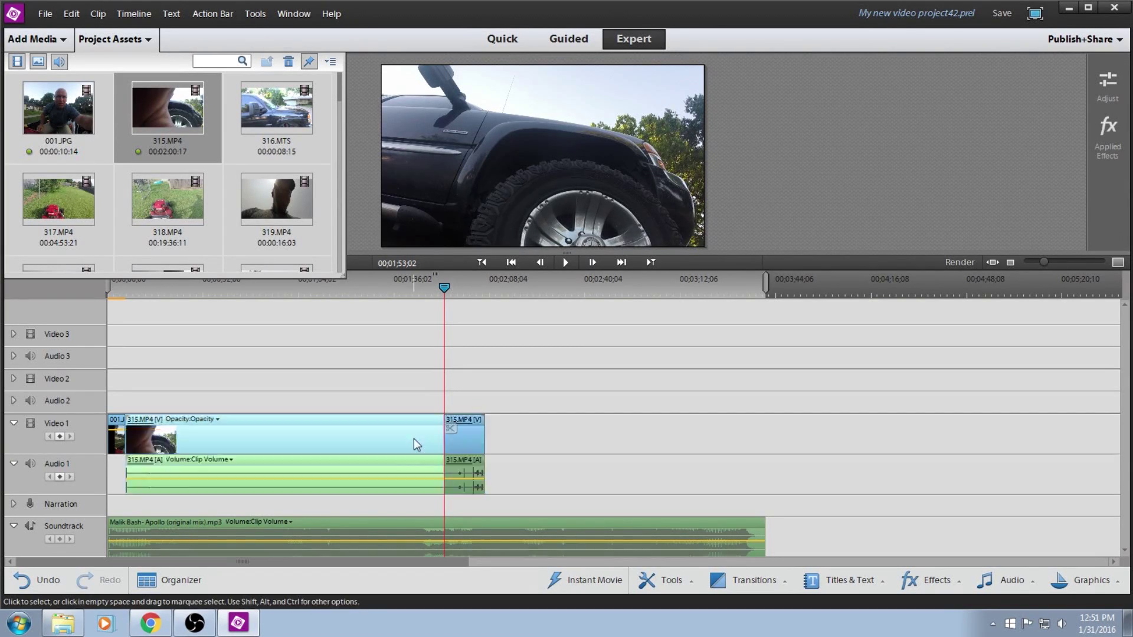
{"action": "key", "text": "Delete"}
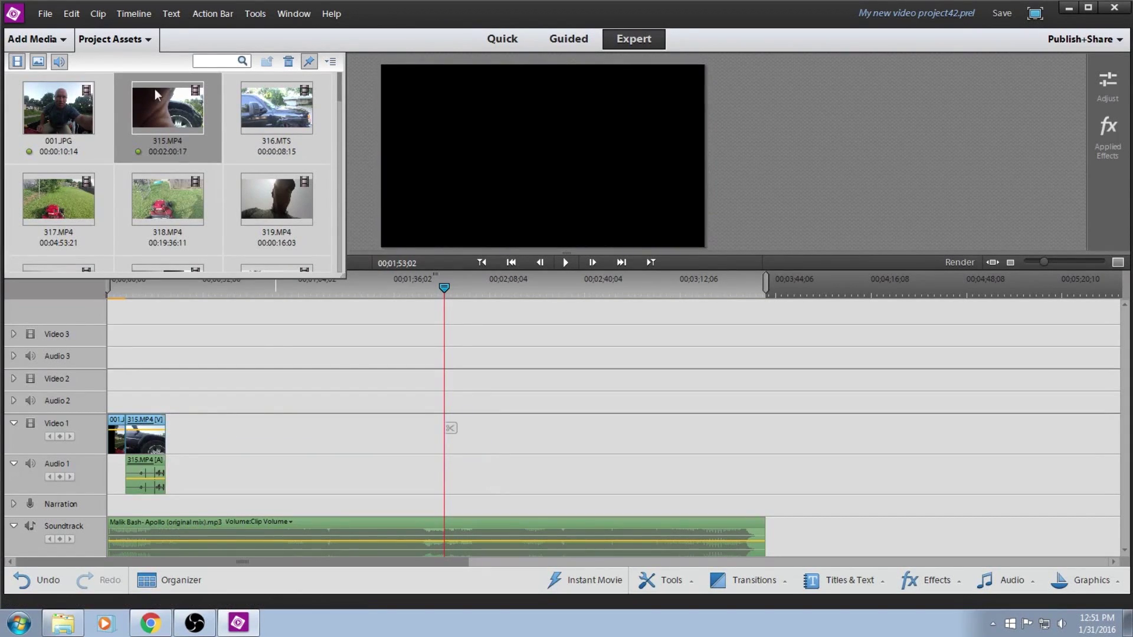
Place the 316.MTS clip on Video 1 directly after the 315.MP4 clip and play briefly across their join
{"action": "left_click_drag", "start_coordinate": [277, 109], "coordinate": [174, 439]}
{"action": "left_click", "coordinate": [166, 289]}
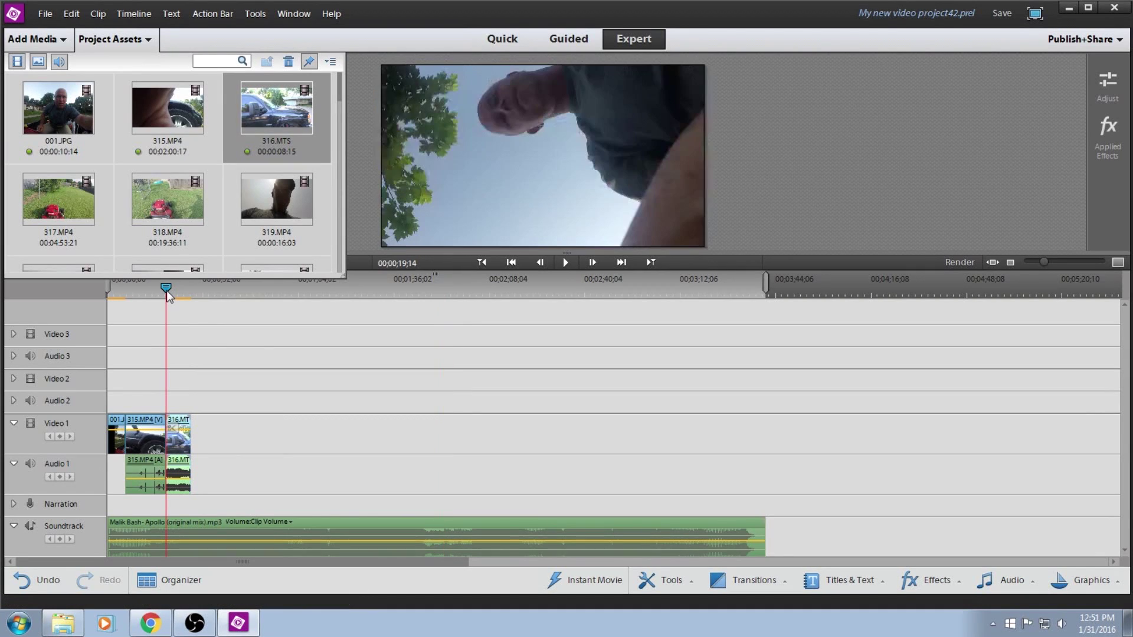
{"action": "left_click_drag", "start_coordinate": [1044, 262], "coordinate": [1065, 260]}
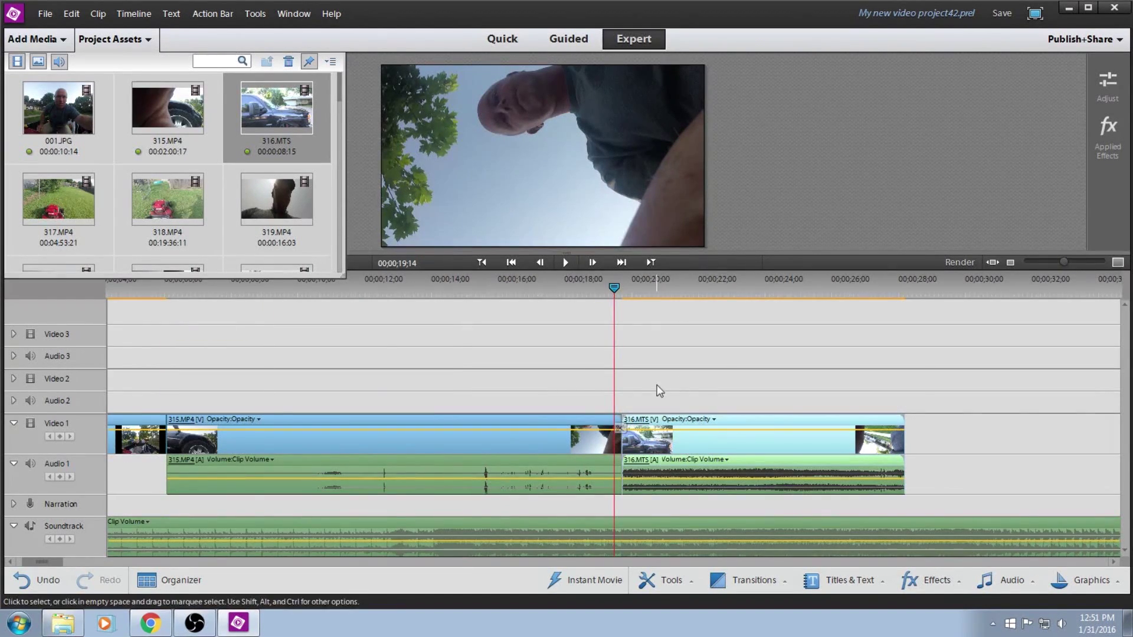
{"action": "left_click", "coordinate": [567, 262]}
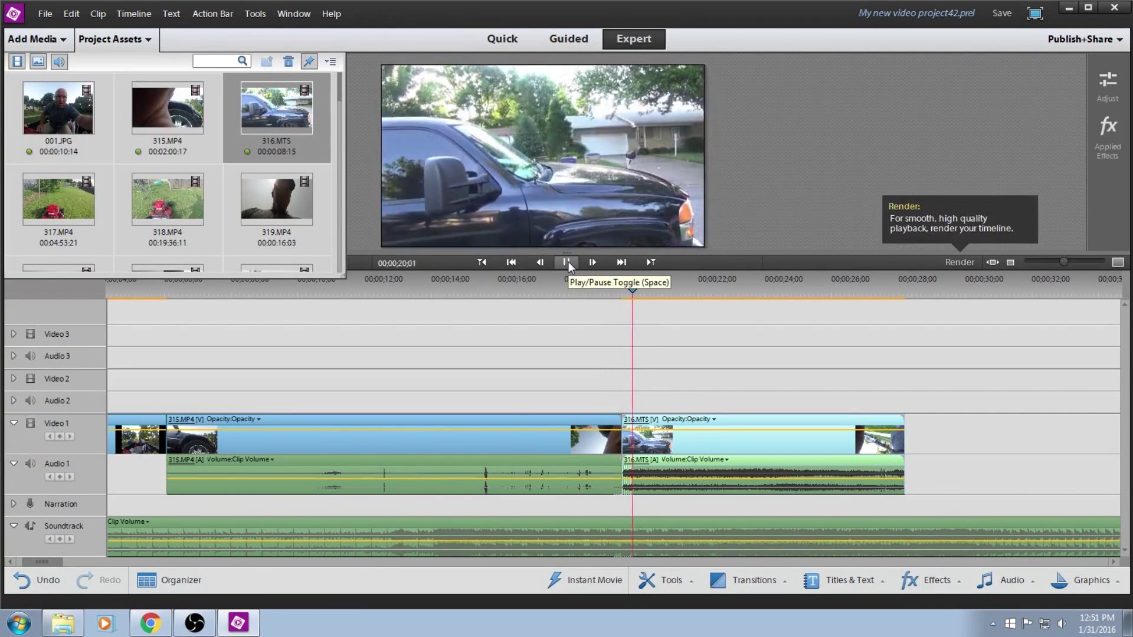
{"action": "left_click", "coordinate": [567, 262]}
Split the 316.MTS clip at 00;00;20;26 and delete the part before the cut, closing the gap on Video 1
{"action": "left_click_drag", "start_coordinate": [655, 290], "coordinate": [622, 293]}
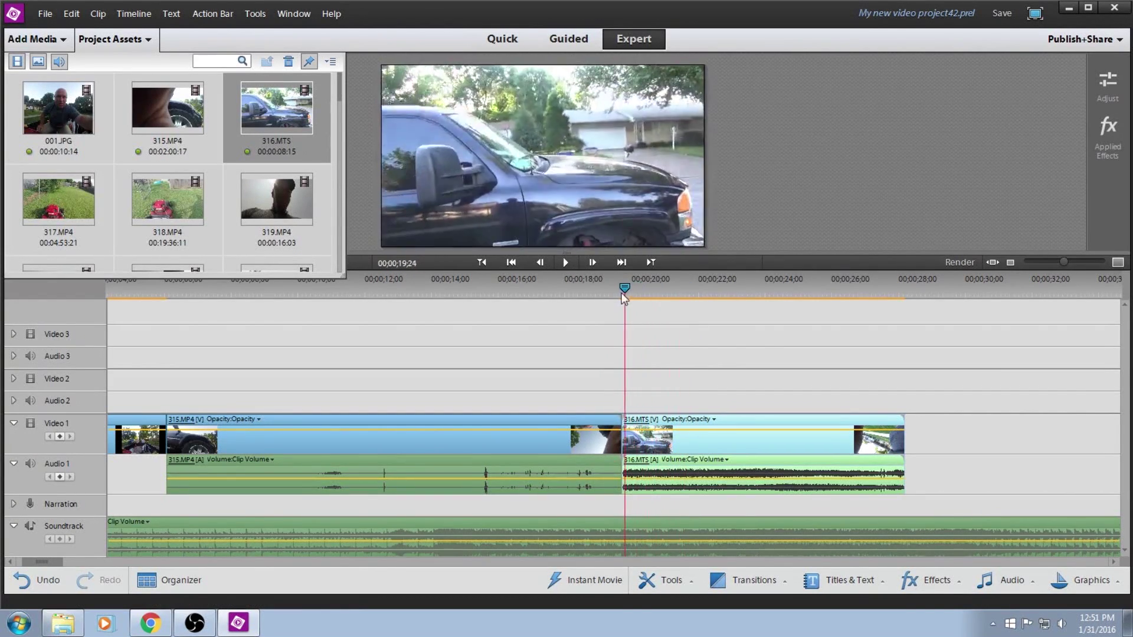
{"action": "left_click", "coordinate": [567, 268]}
{"action": "left_click", "coordinate": [568, 269]}
{"action": "left_click", "coordinate": [595, 265]}
{"action": "left_click", "coordinate": [595, 265]}
{"action": "left_click", "coordinate": [595, 265]}
{"action": "left_click", "coordinate": [595, 266]}
{"action": "left_click", "coordinate": [595, 266]}
{"action": "left_click", "coordinate": [594, 266]}
{"action": "left_click", "coordinate": [595, 265]}
{"action": "left_click", "coordinate": [595, 265]}
{"action": "left_click", "coordinate": [595, 266]}
{"action": "left_click", "coordinate": [595, 266]}
{"action": "left_click", "coordinate": [595, 265]}
{"action": "left_click", "coordinate": [595, 266]}
{"action": "left_click", "coordinate": [595, 265]}
{"action": "left_click", "coordinate": [595, 266]}
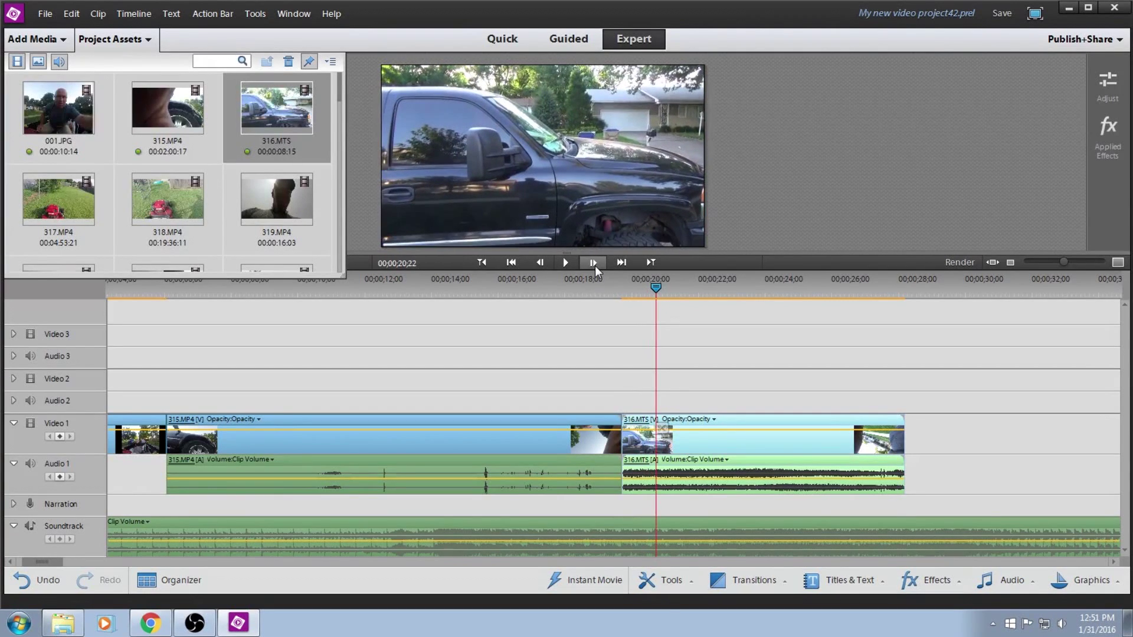
{"action": "left_click", "coordinate": [595, 265]}
{"action": "left_click", "coordinate": [595, 266]}
{"action": "left_click", "coordinate": [595, 266]}
{"action": "left_click", "coordinate": [595, 265]}
{"action": "left_click", "coordinate": [665, 426]}
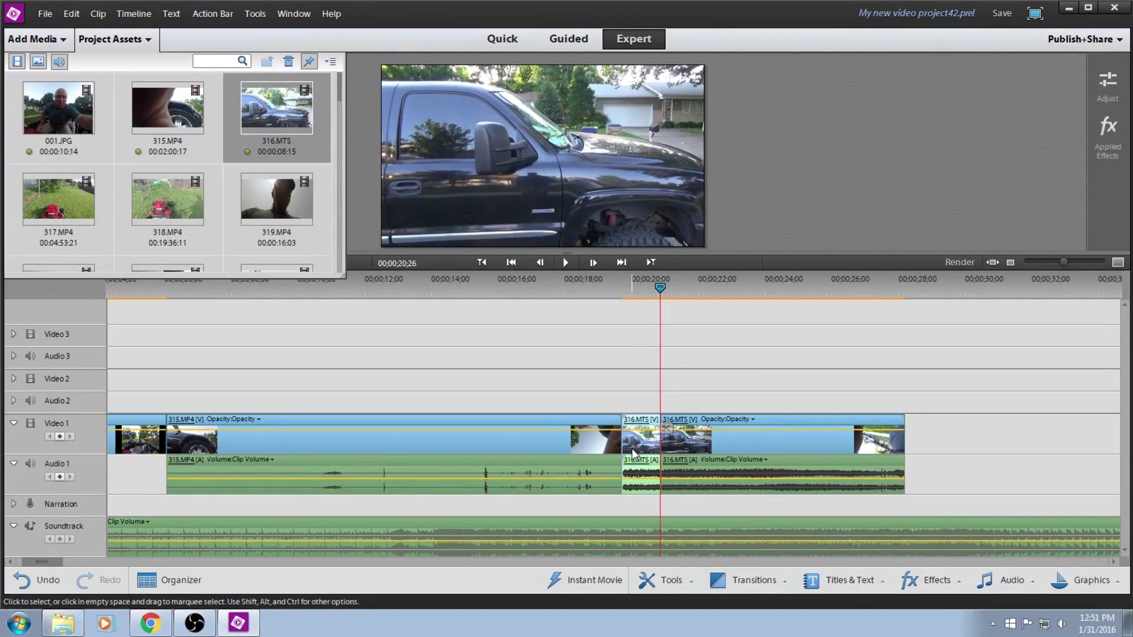
{"action": "key", "text": "Delete"}
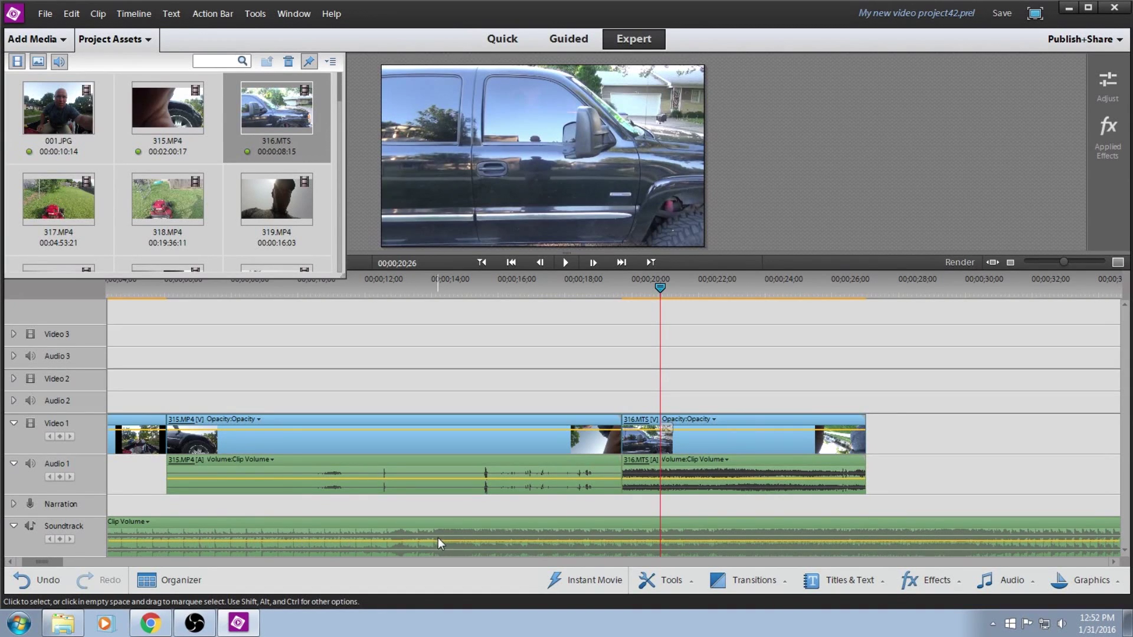
Undo the soundtrack shift, play the timeline from about 00;00;12;21, and return the playhead to 00;00;05;24
{"action": "left_click", "coordinate": [167, 534]}
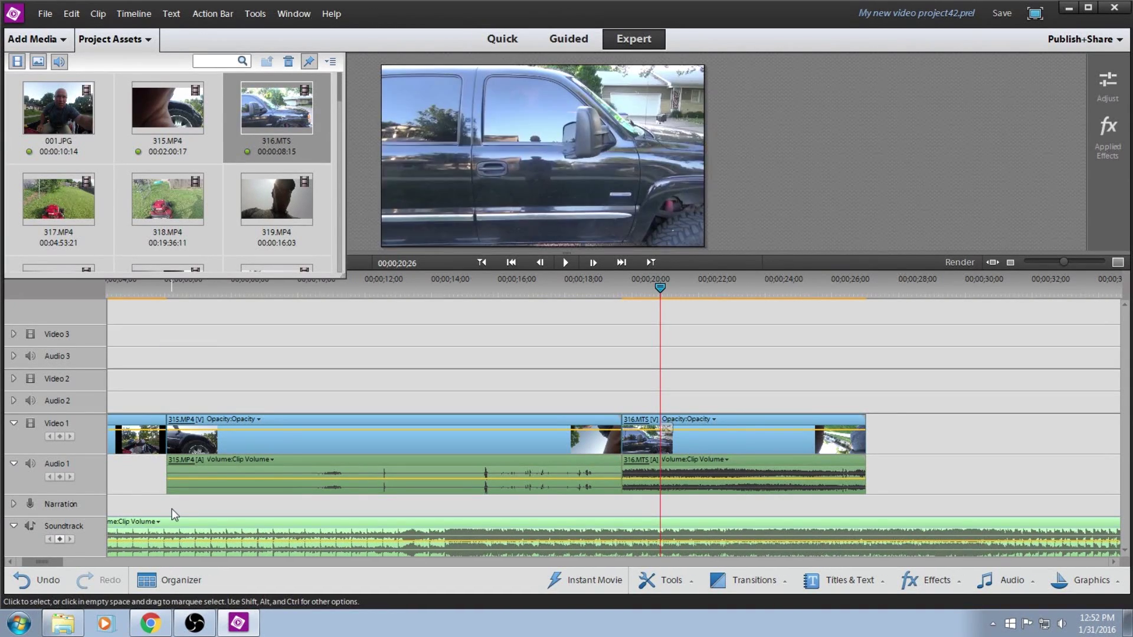
{"action": "left_click", "coordinate": [47, 583]}
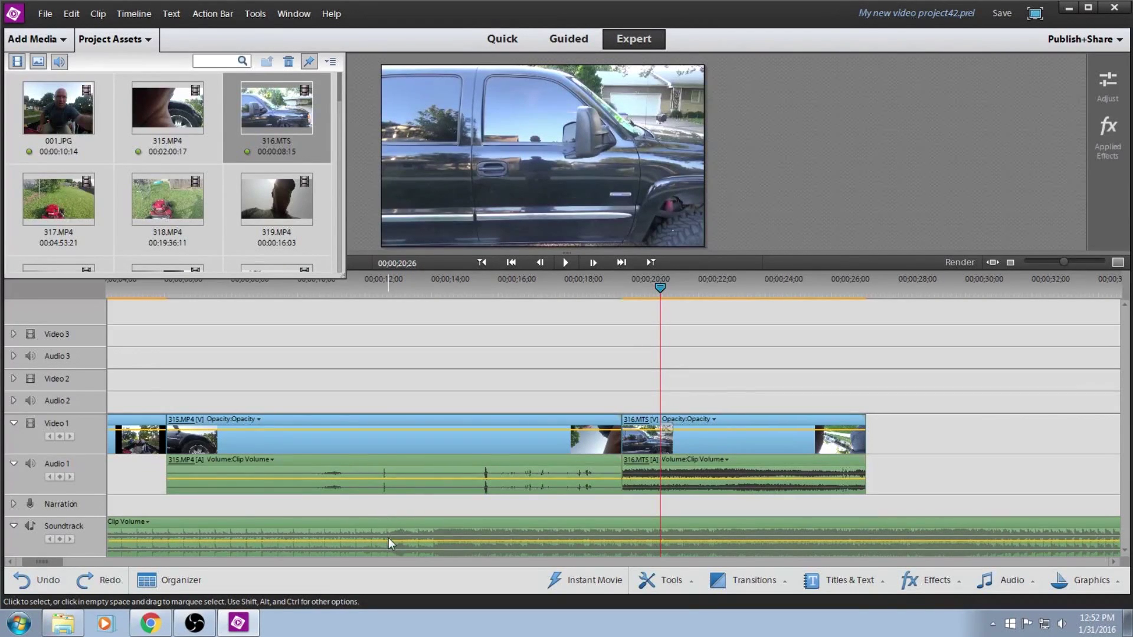
{"action": "left_click_drag", "start_coordinate": [660, 288], "coordinate": [390, 317]}
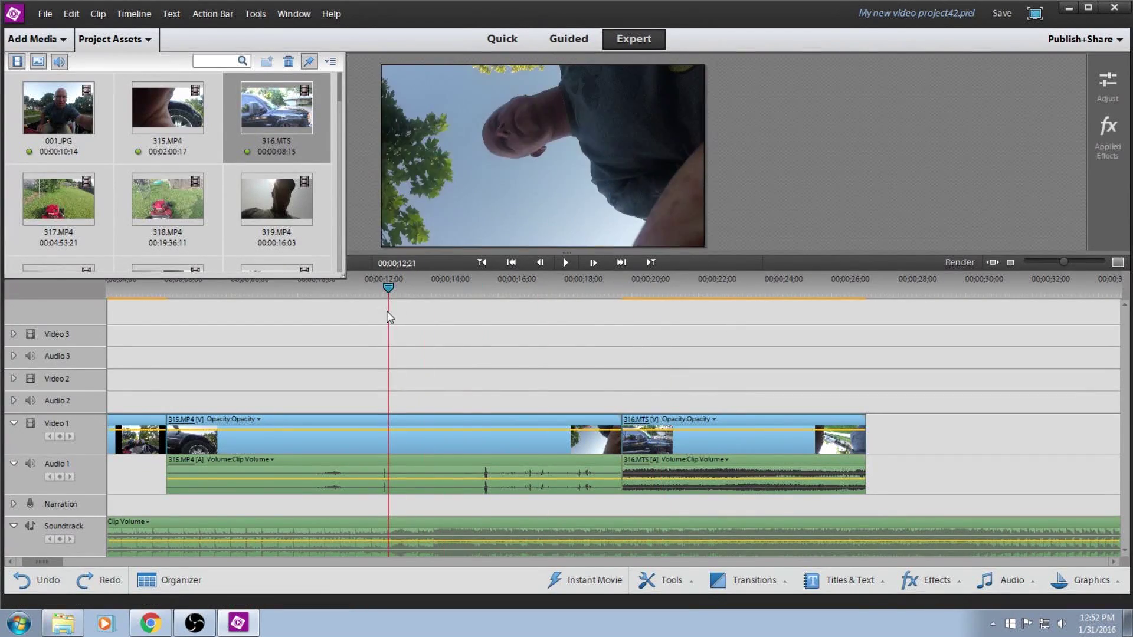
{"action": "left_click", "coordinate": [541, 264]}
{"action": "left_click", "coordinate": [563, 264]}
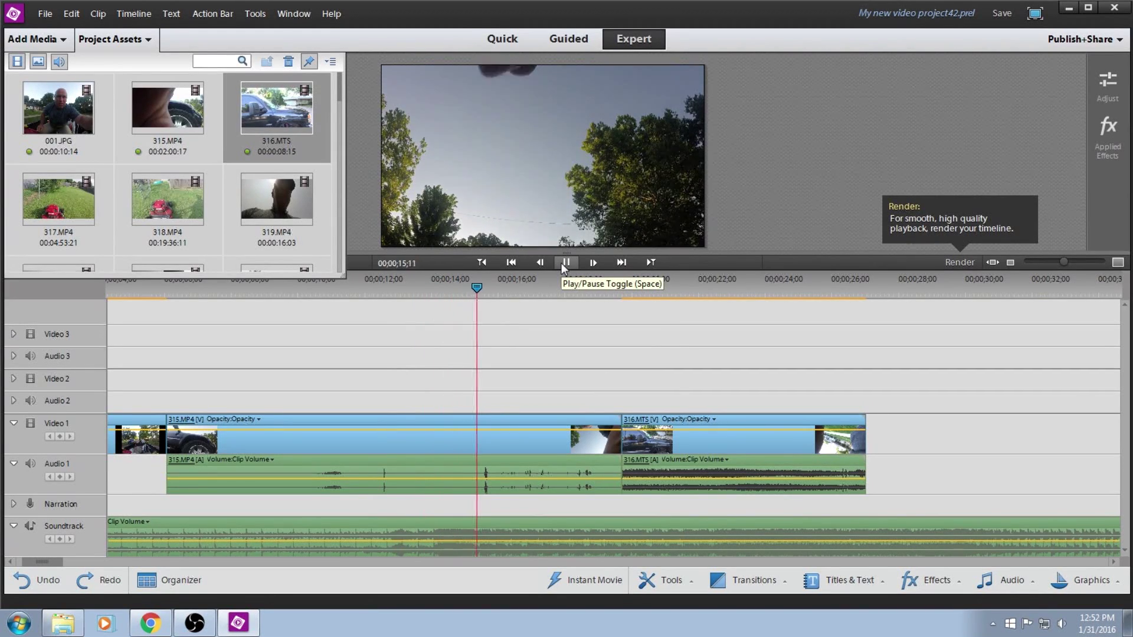
{"action": "left_click", "coordinate": [500, 286]}
{"action": "left_click_drag", "start_coordinate": [507, 286], "coordinate": [159, 346]}
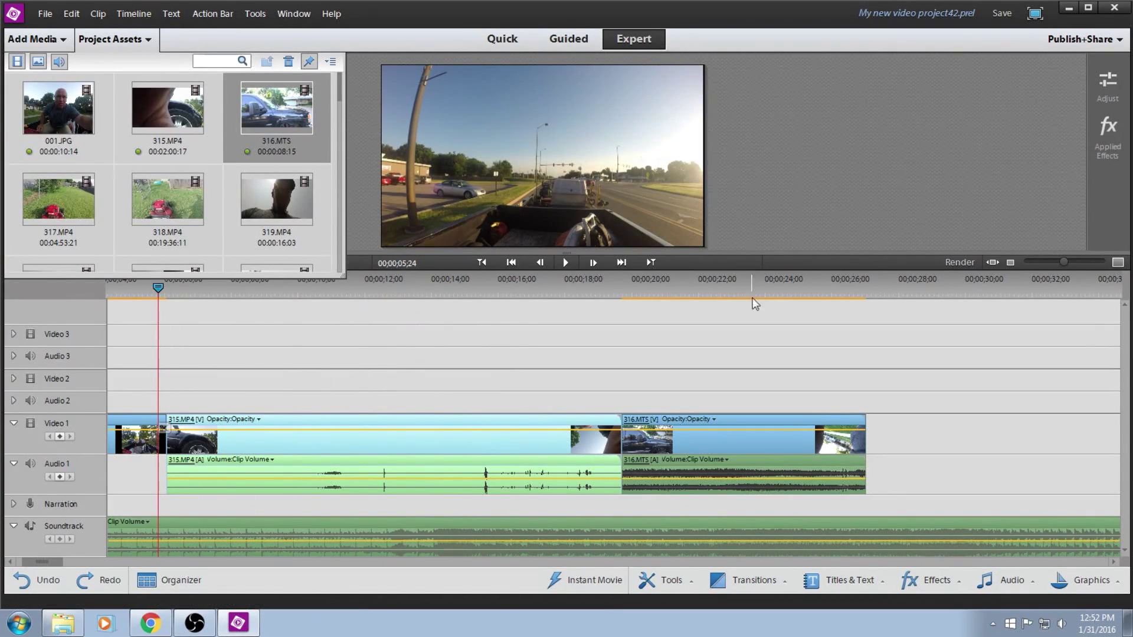
Split 315.MP4 at 00;00;06;17, park its remainder on Video 3, and move 316.MTS up to the cut on Video 1
{"action": "left_click_drag", "start_coordinate": [1059, 261], "coordinate": [1069, 261]}
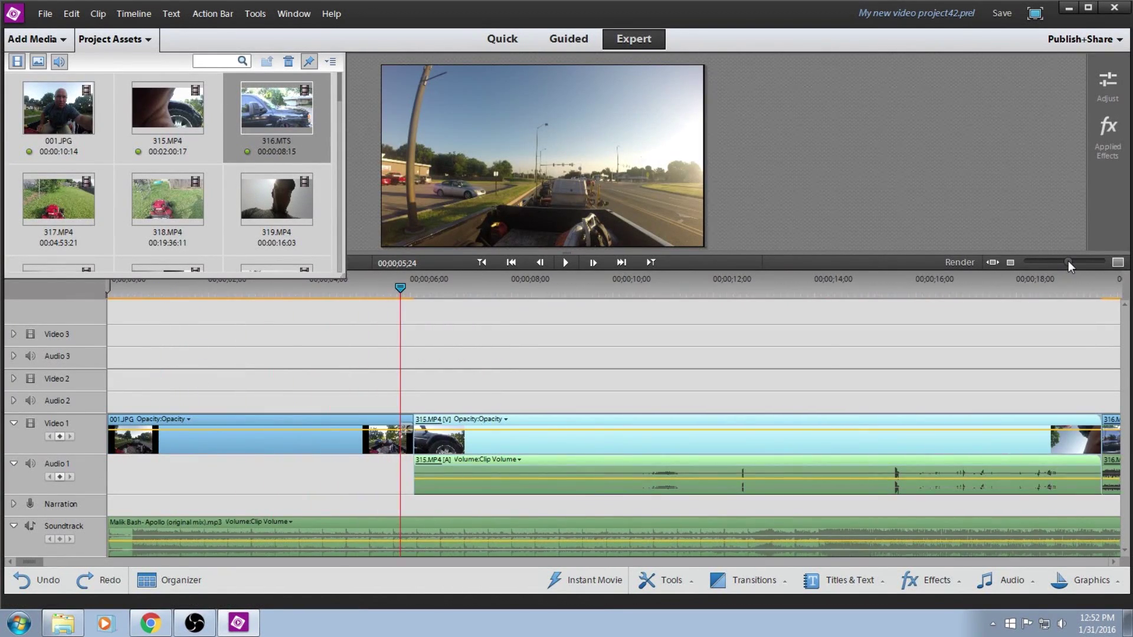
{"action": "left_click", "coordinate": [402, 289]}
{"action": "left_click_drag", "start_coordinate": [400, 290], "coordinate": [437, 297]}
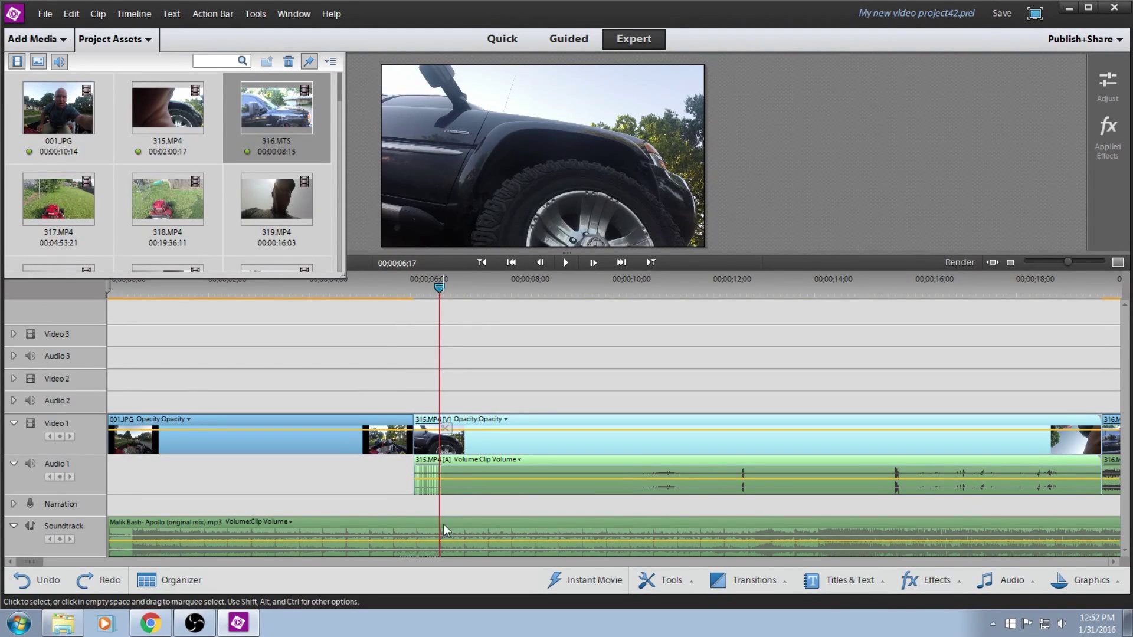
{"action": "left_click", "coordinate": [445, 429]}
{"action": "left_click_drag", "start_coordinate": [552, 444], "coordinate": [887, 340]}
{"action": "left_click_drag", "start_coordinate": [1068, 262], "coordinate": [1064, 264]}
{"action": "left_click_drag", "start_coordinate": [923, 437], "coordinate": [476, 435]}
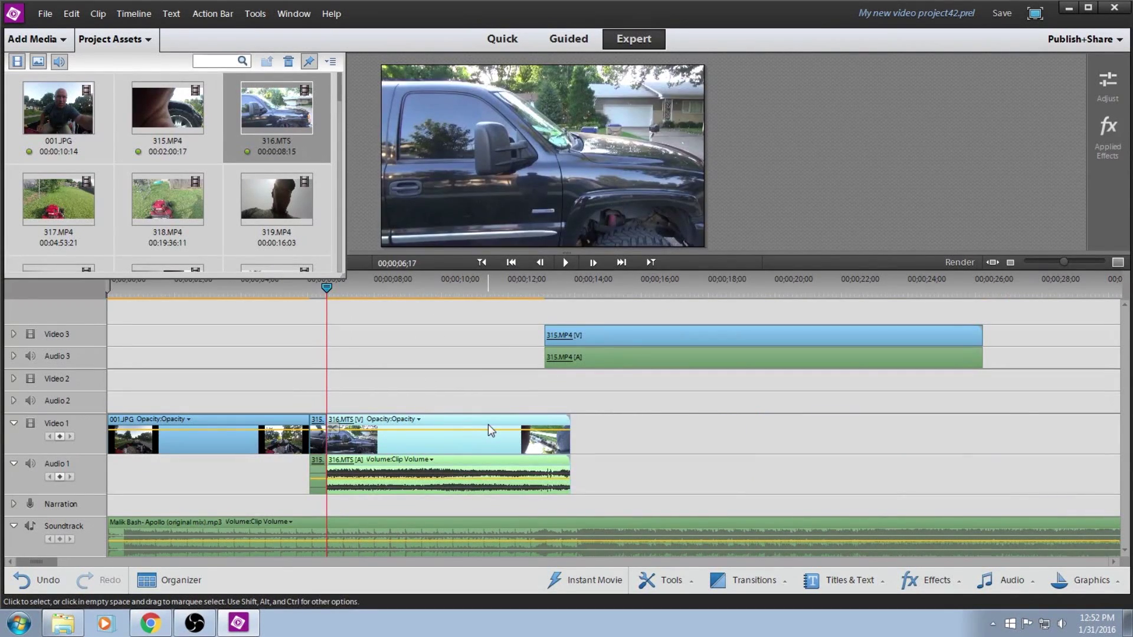
Split 316.MTS at 00;00;07;02, park its remainder farther along Video 1, and move the parked 315.MP4 remainder to the cut
{"action": "left_click_drag", "start_coordinate": [325, 287], "coordinate": [343, 288]}
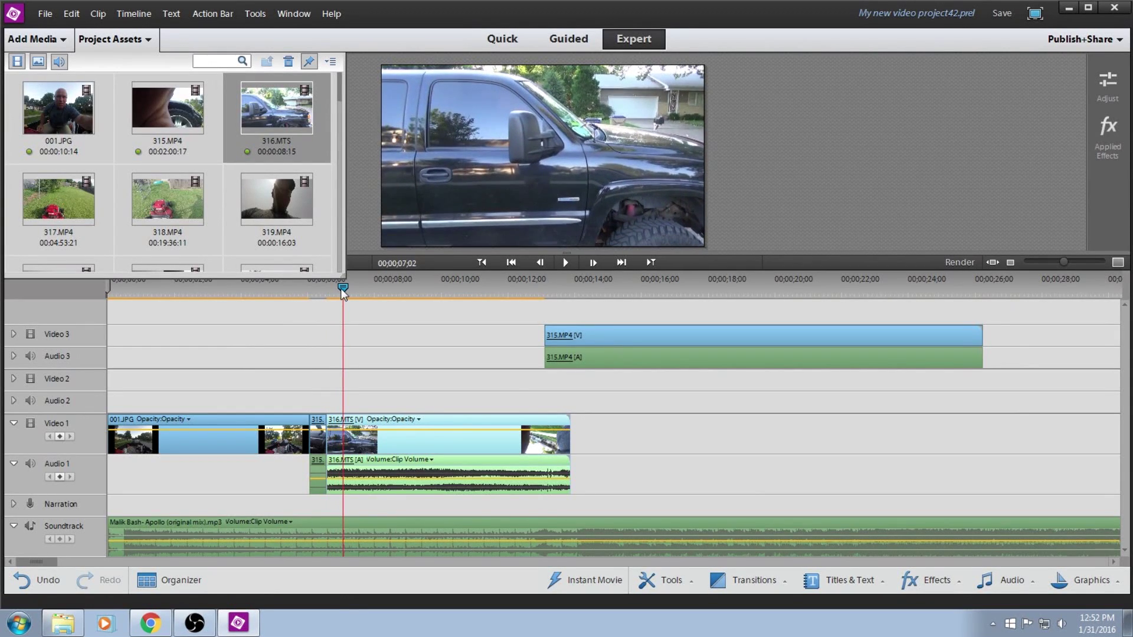
{"action": "left_click", "coordinate": [351, 433]}
{"action": "left_click_drag", "start_coordinate": [395, 441], "coordinate": [1033, 440]}
{"action": "left_click_drag", "start_coordinate": [825, 361], "coordinate": [603, 449]}
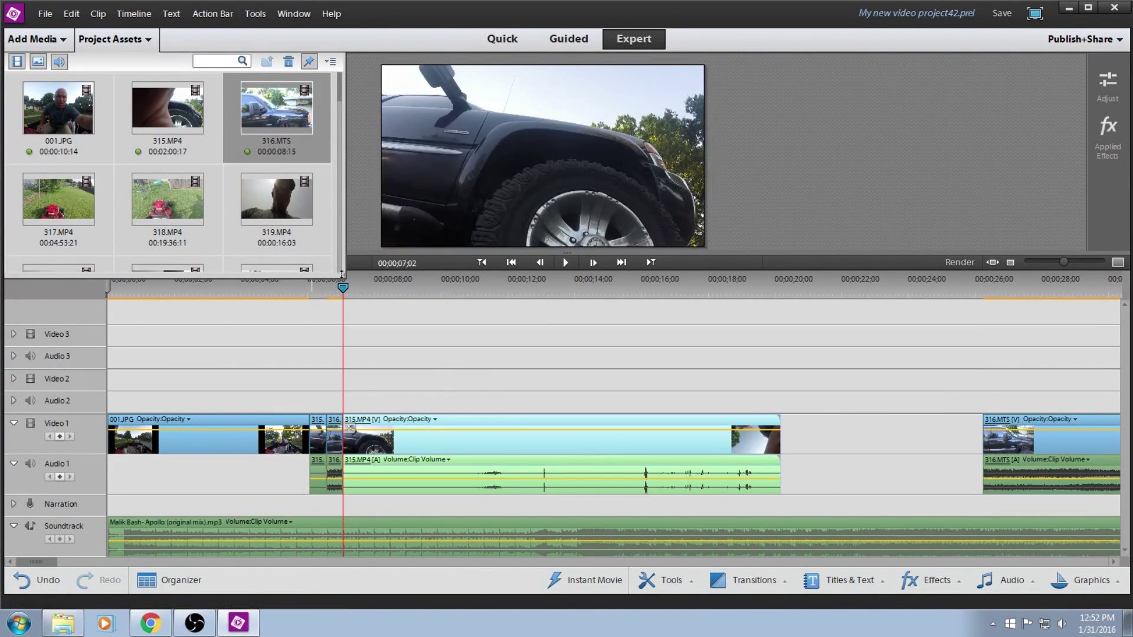
Split 315.MP4 at 00;00;07;15, park its remainder on Video 2, and move the parked 316.MTS remainder to the cut
{"action": "left_click_drag", "start_coordinate": [346, 288], "coordinate": [362, 291]}
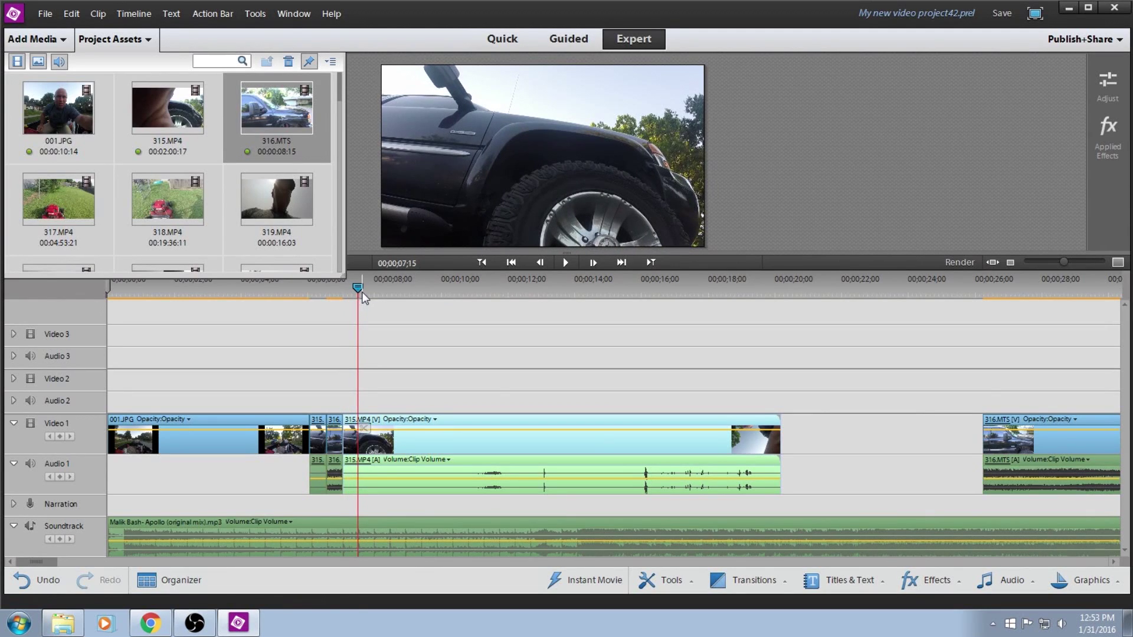
{"action": "left_click", "coordinate": [363, 292]}
{"action": "left_click_drag", "start_coordinate": [491, 419], "coordinate": [919, 378]}
{"action": "left_click_drag", "start_coordinate": [1054, 441], "coordinate": [438, 448]}
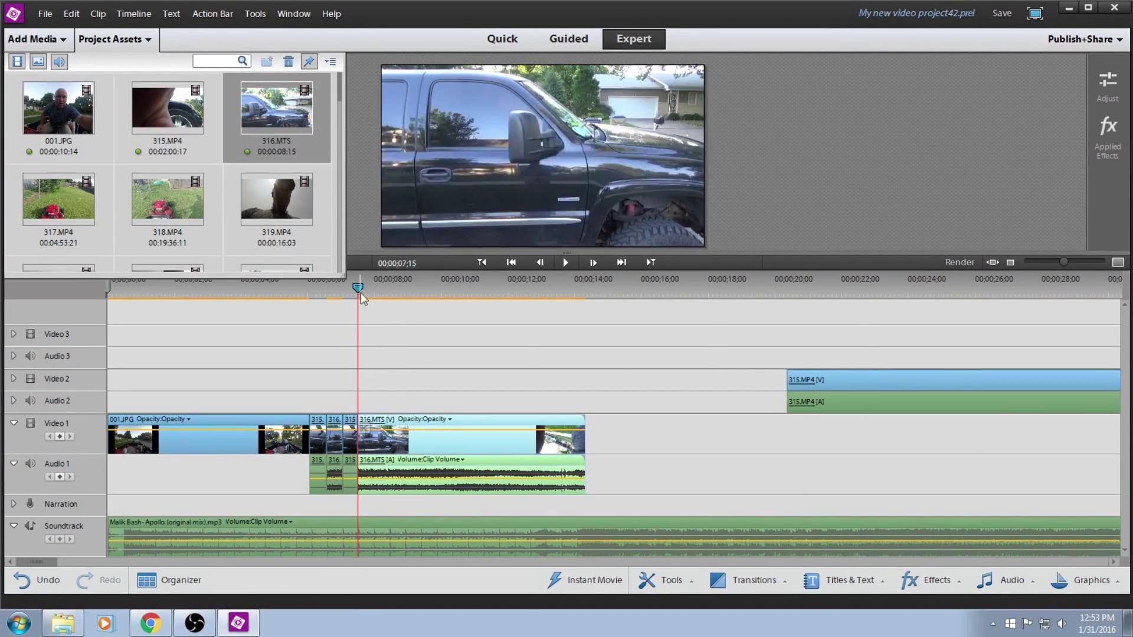
Split 316.MTS at 00;00;08;00, move its remainder farther along Video 1, and bring the 315.MP4 remainder from Video 2 to the cut
{"action": "left_click_drag", "start_coordinate": [360, 287], "coordinate": [374, 291]}
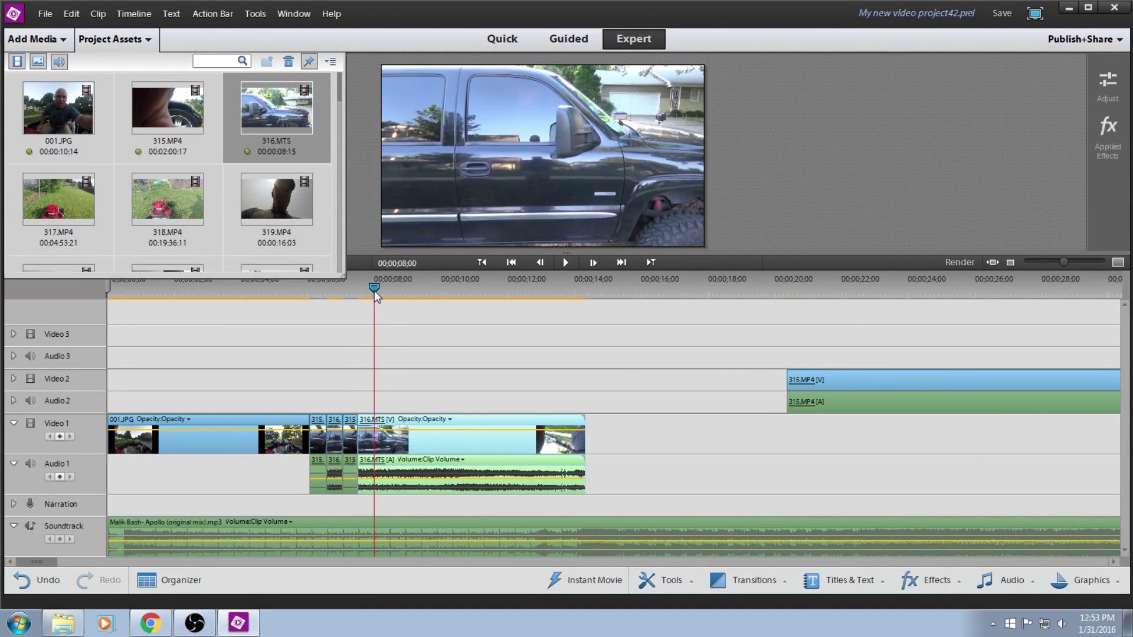
{"action": "left_click", "coordinate": [379, 427]}
{"action": "left_click_drag", "start_coordinate": [418, 442], "coordinate": [992, 460]}
{"action": "left_click_drag", "start_coordinate": [916, 392], "coordinate": [537, 434]}
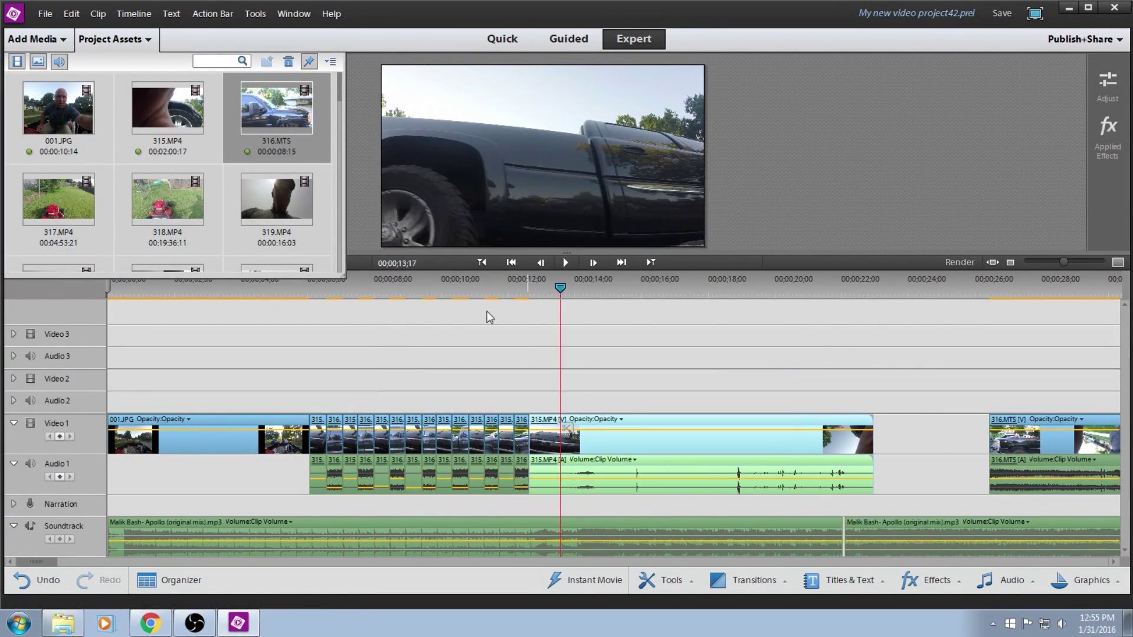
Play the sequence of alternating 315.MP4 and 316.MTS cuts from 00;00;05;22
{"action": "left_click_drag", "start_coordinate": [580, 304], "coordinate": [303, 300]}
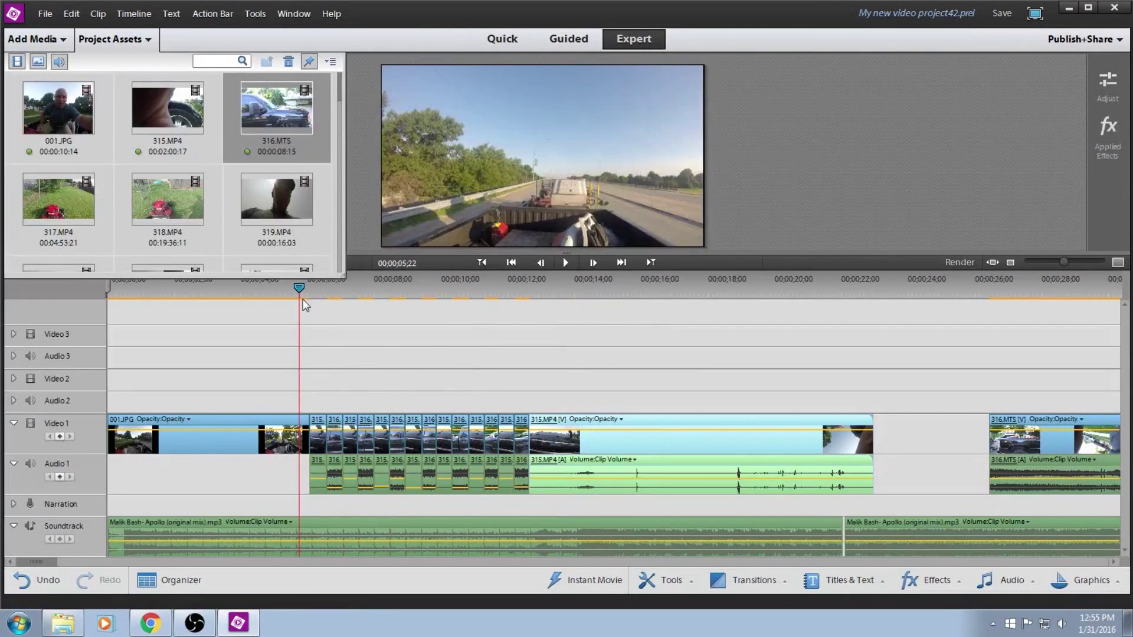
{"action": "left_click", "coordinate": [558, 265]}
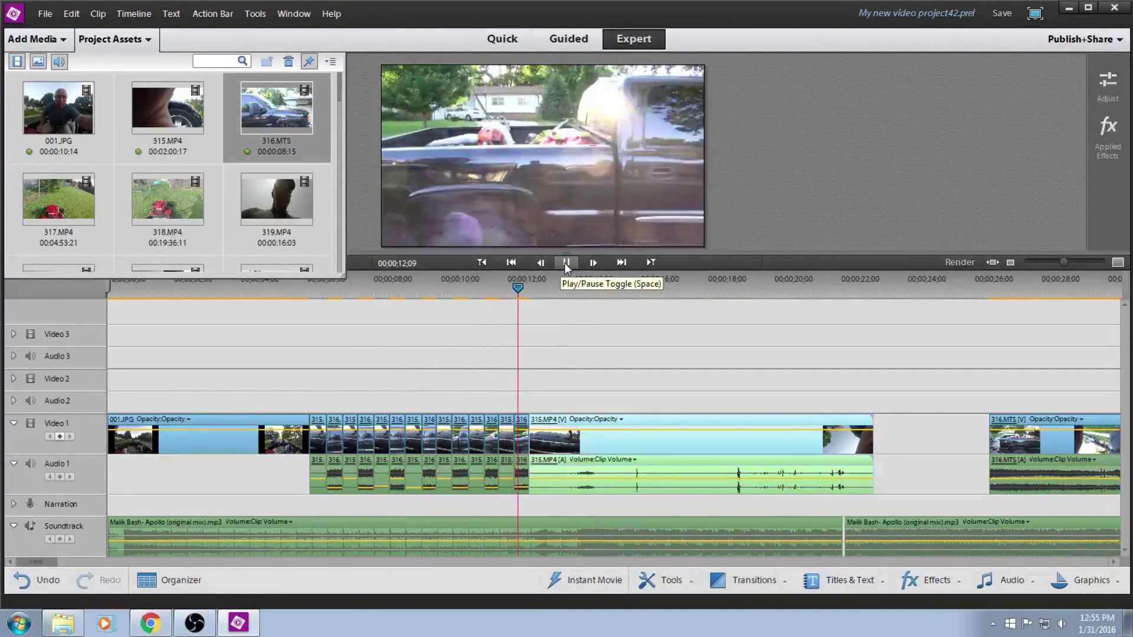
Delete the audio from the parked 316.MTS remainder on Video 1
{"action": "left_click", "coordinate": [565, 267]}
{"action": "left_click_drag", "start_coordinate": [553, 289], "coordinate": [425, 289]}
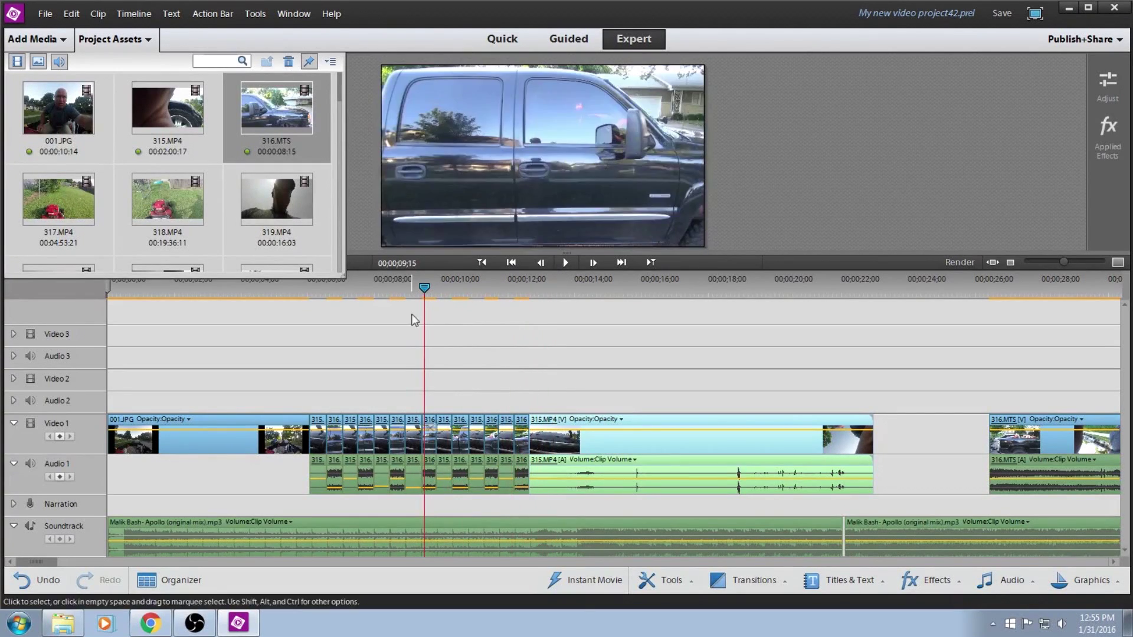
{"action": "left_click", "coordinate": [398, 484]}
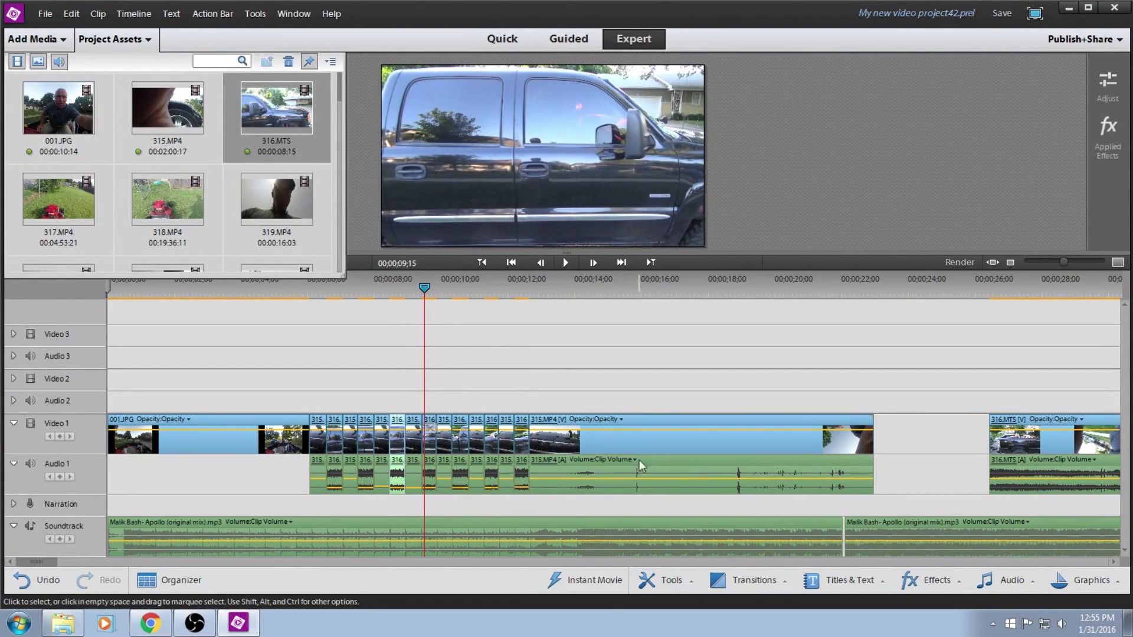
{"action": "left_click_drag", "start_coordinate": [431, 283], "coordinate": [633, 314]}
{"action": "left_click", "coordinate": [974, 310]}
{"action": "left_click_drag", "start_coordinate": [976, 310], "coordinate": [1054, 310]}
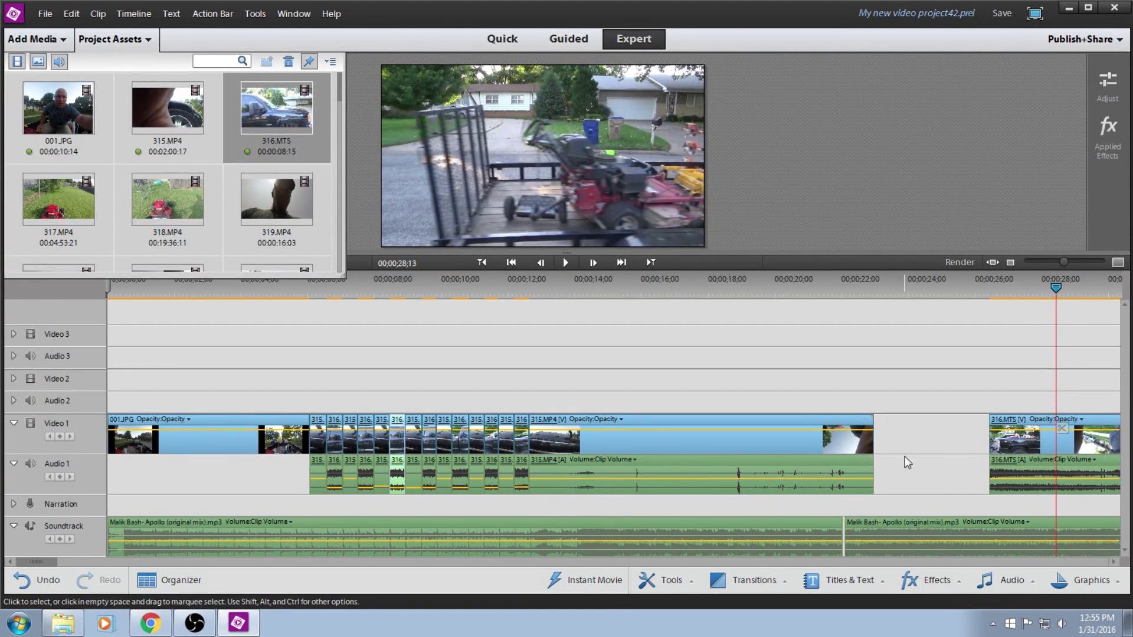
{"action": "left_click", "coordinate": [1026, 449]}
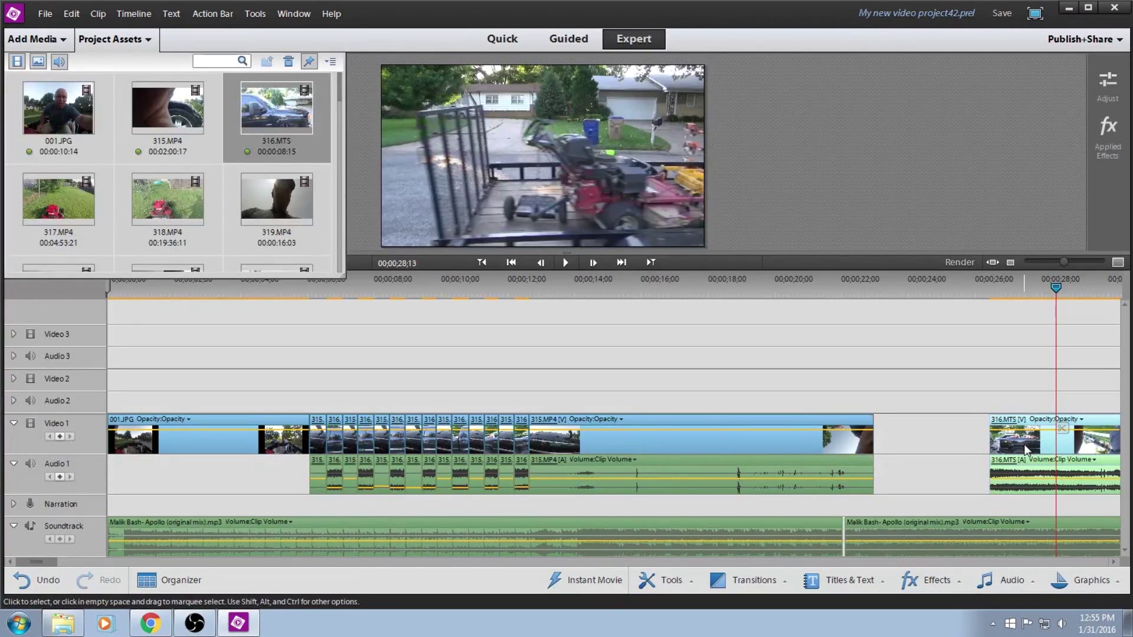
{"action": "right_click", "coordinate": [1026, 450]}
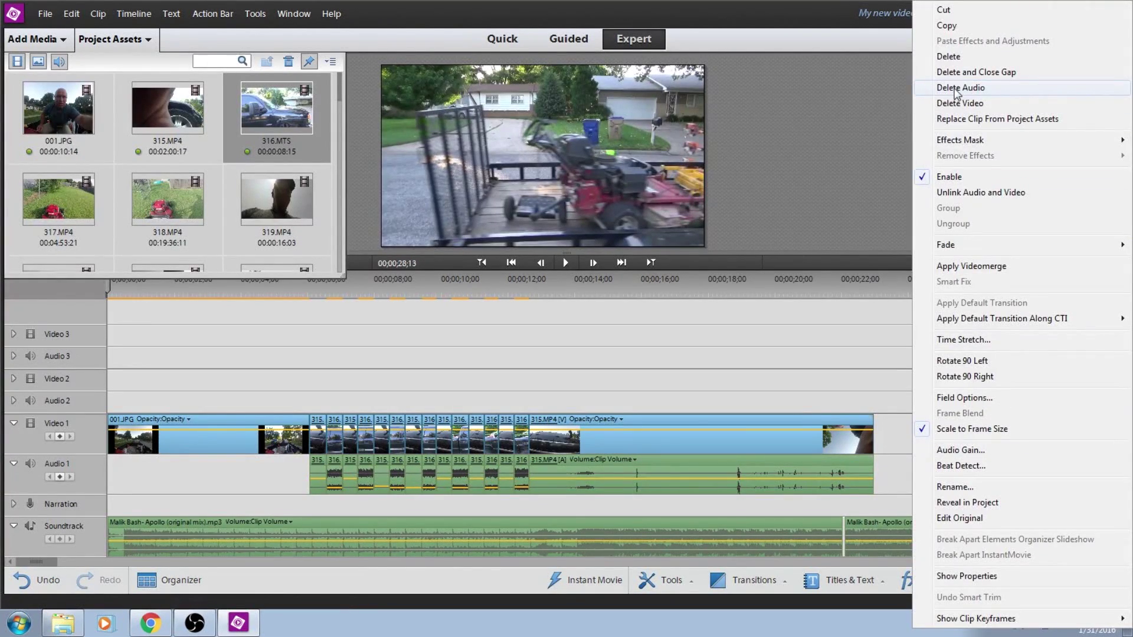
{"action": "left_click", "coordinate": [956, 90]}
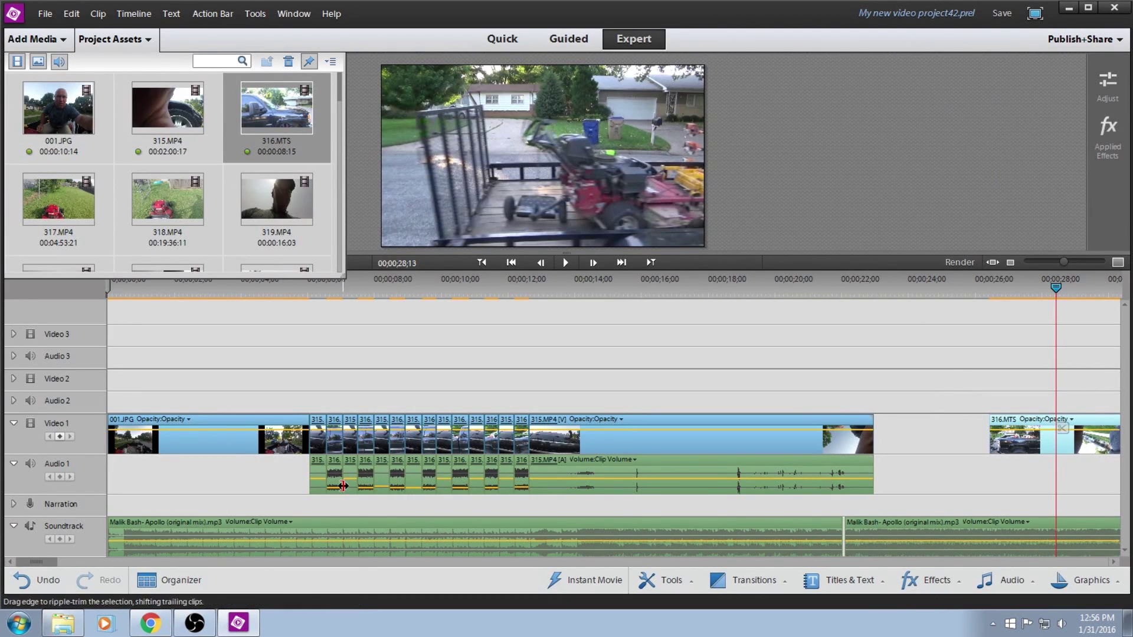
Lower the clip volume of the long 315.MP4 remainder on Audio 1 to its lowest level
{"action": "left_click", "coordinate": [611, 484]}
{"action": "left_click_drag", "start_coordinate": [610, 480], "coordinate": [611, 497]}
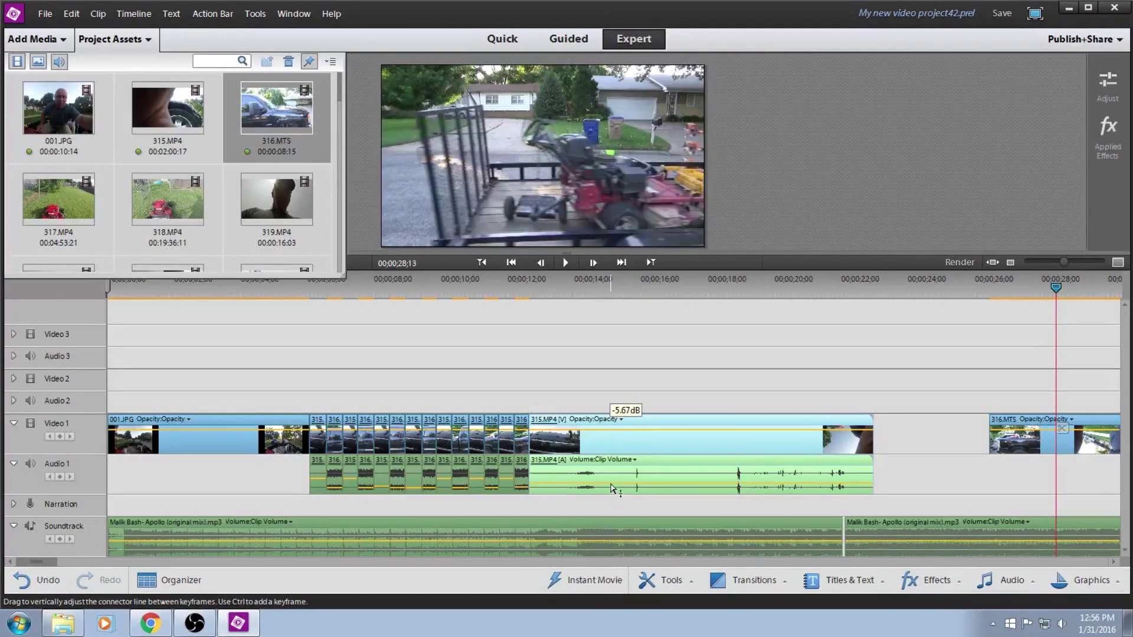
{"action": "mouse_move", "coordinate": [614, 486]}
{"action": "left_mouse_down"}
{"action": "mouse_move", "coordinate": [610, 466]}
{"action": "mouse_move", "coordinate": [615, 504]}
{"action": "left_mouse_up"}
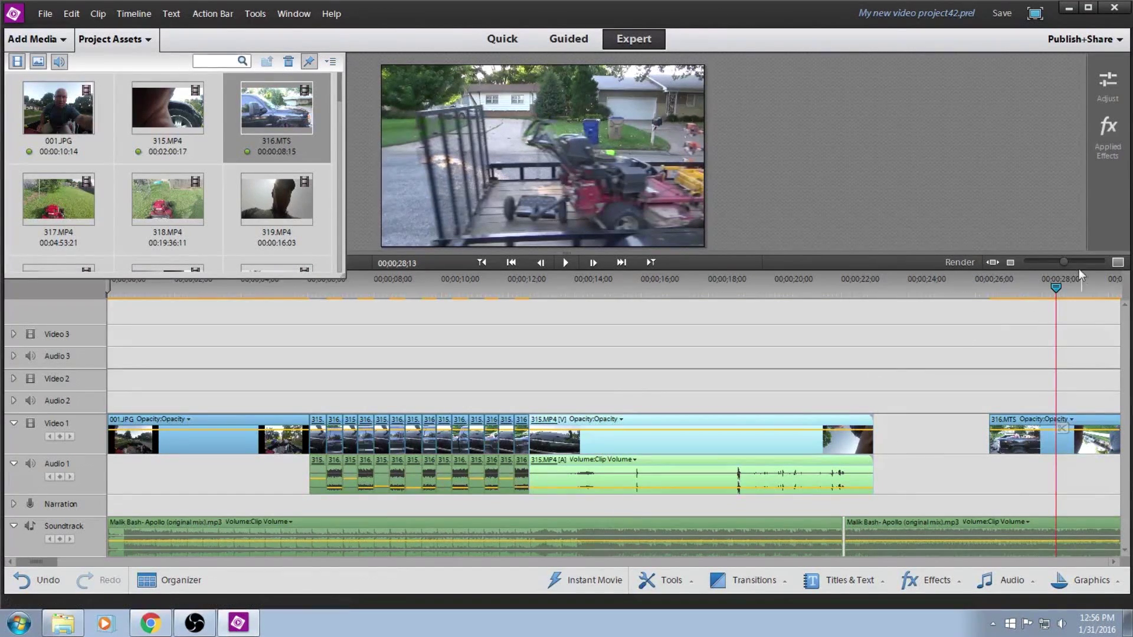
Play the sequence from 00;00;05;20 through the alternating cuts into the start of the 315.MP4 remainder
{"action": "left_click", "coordinate": [1043, 295]}
{"action": "left_click_drag", "start_coordinate": [1042, 298], "coordinate": [295, 356]}
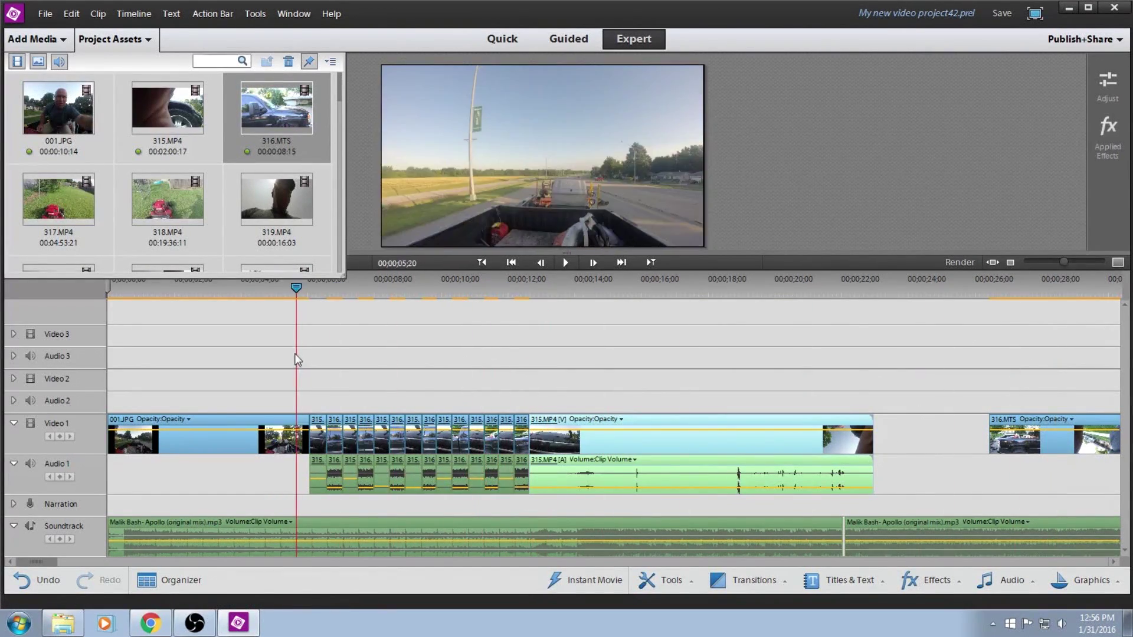
{"action": "left_click", "coordinate": [573, 269]}
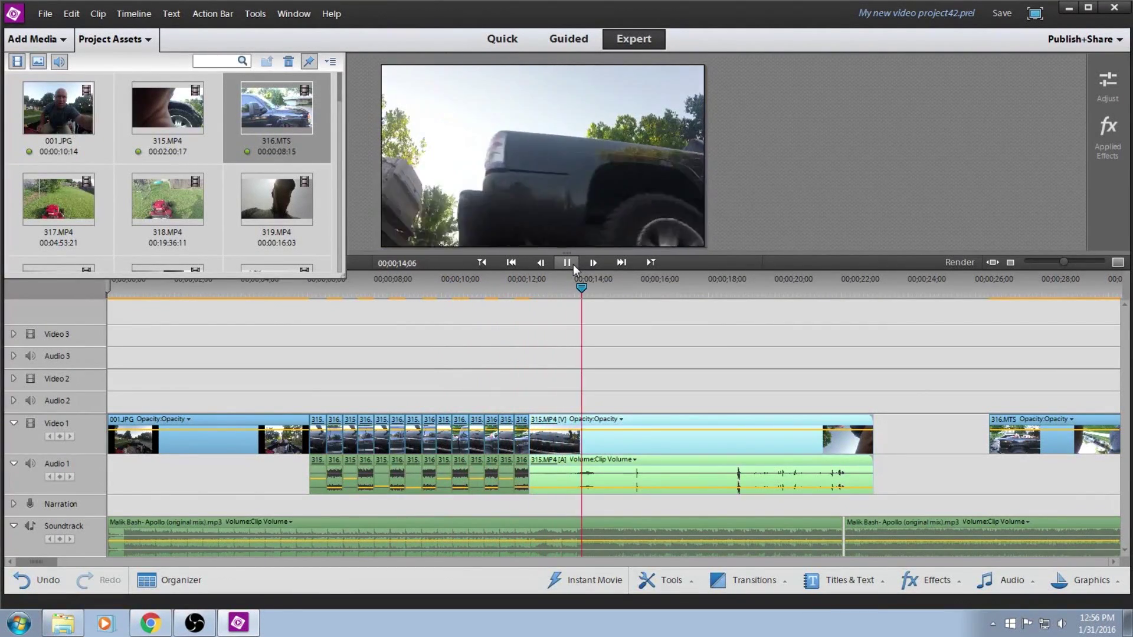
{"action": "left_click", "coordinate": [587, 277]}
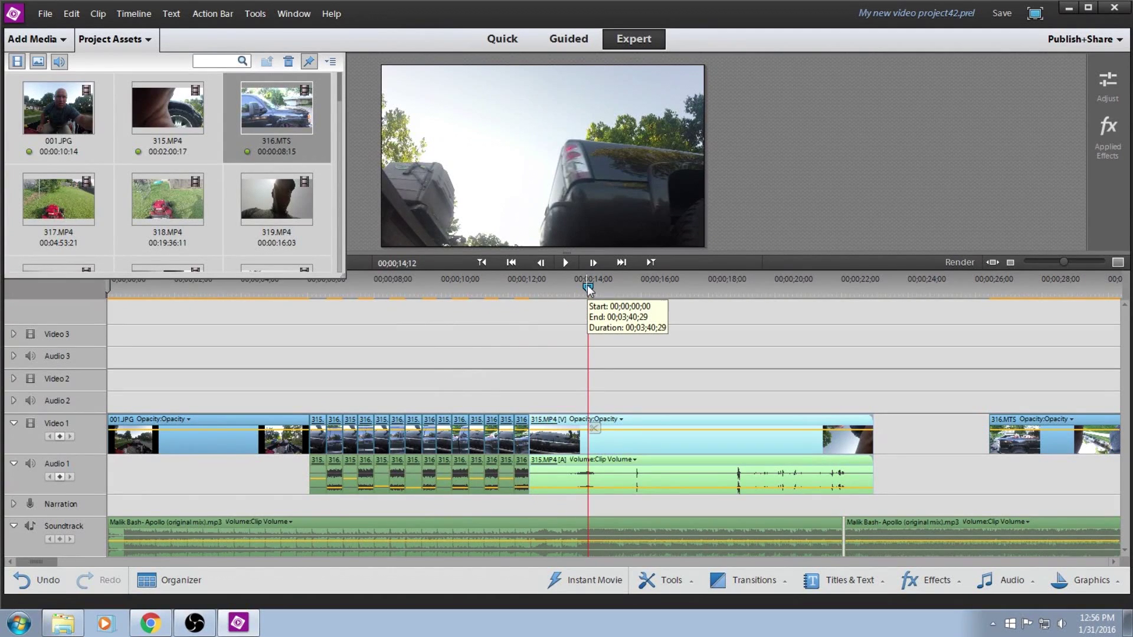
Replay the passage from 00;00;12;11 into the 315.MP4 remainder to locate the next beat in the soundtrack
{"action": "left_click_drag", "start_coordinate": [587, 285], "coordinate": [520, 285]}
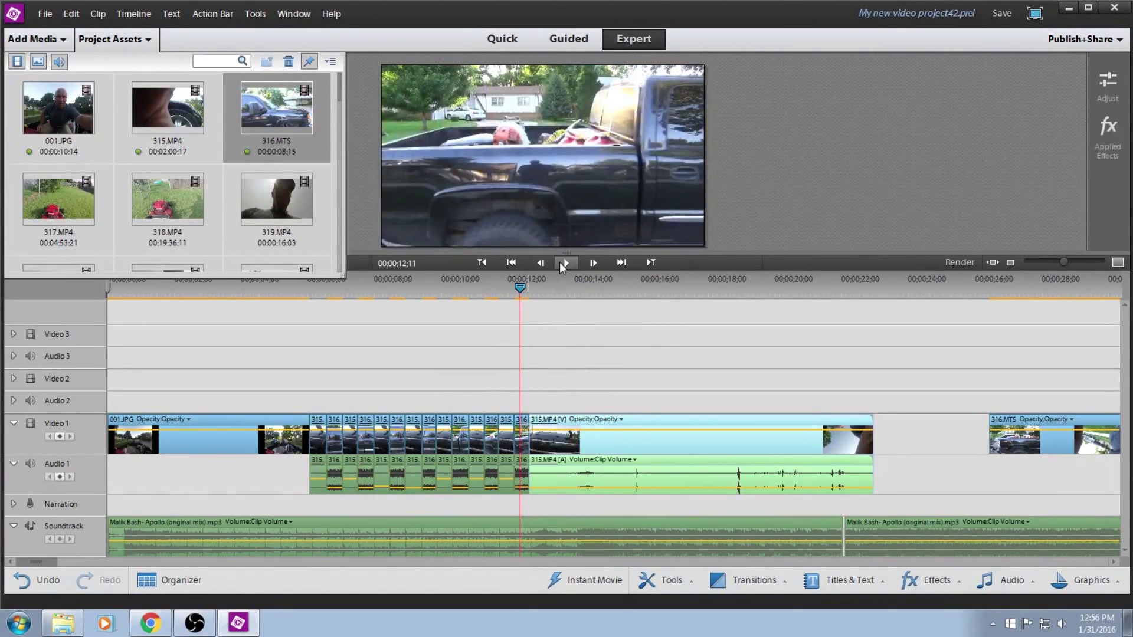
{"action": "left_click", "coordinate": [564, 263]}
{"action": "left_click", "coordinate": [561, 263]}
{"action": "left_click_drag", "start_coordinate": [558, 288], "coordinate": [548, 288]}
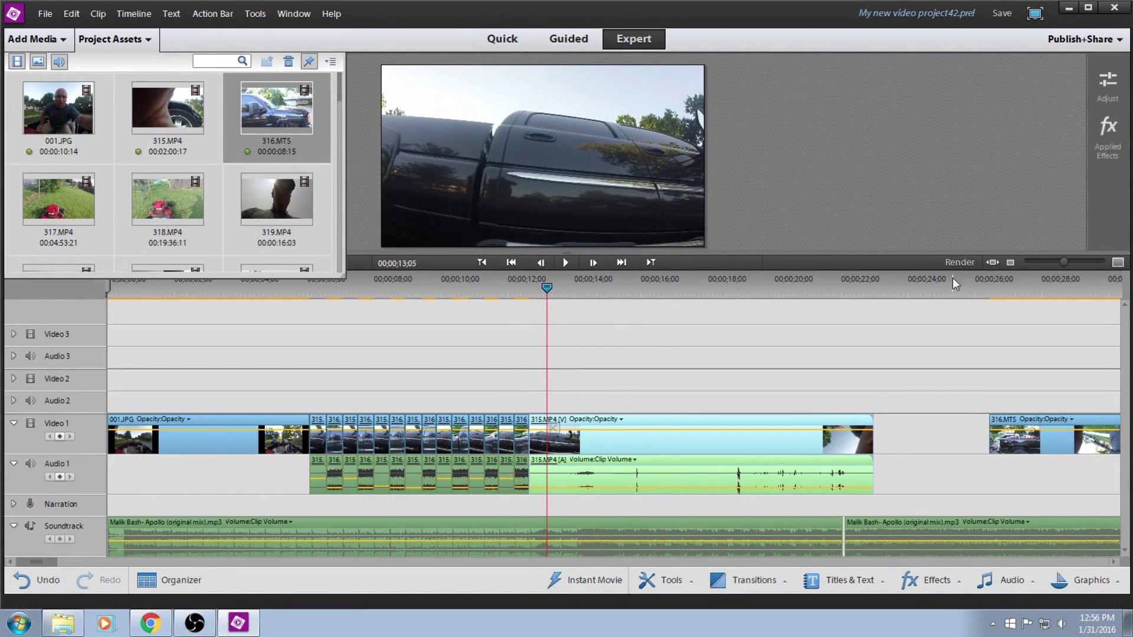
{"action": "left_click_drag", "start_coordinate": [1065, 264], "coordinate": [1081, 265]}
{"action": "left_click_drag", "start_coordinate": [613, 288], "coordinate": [498, 293]}
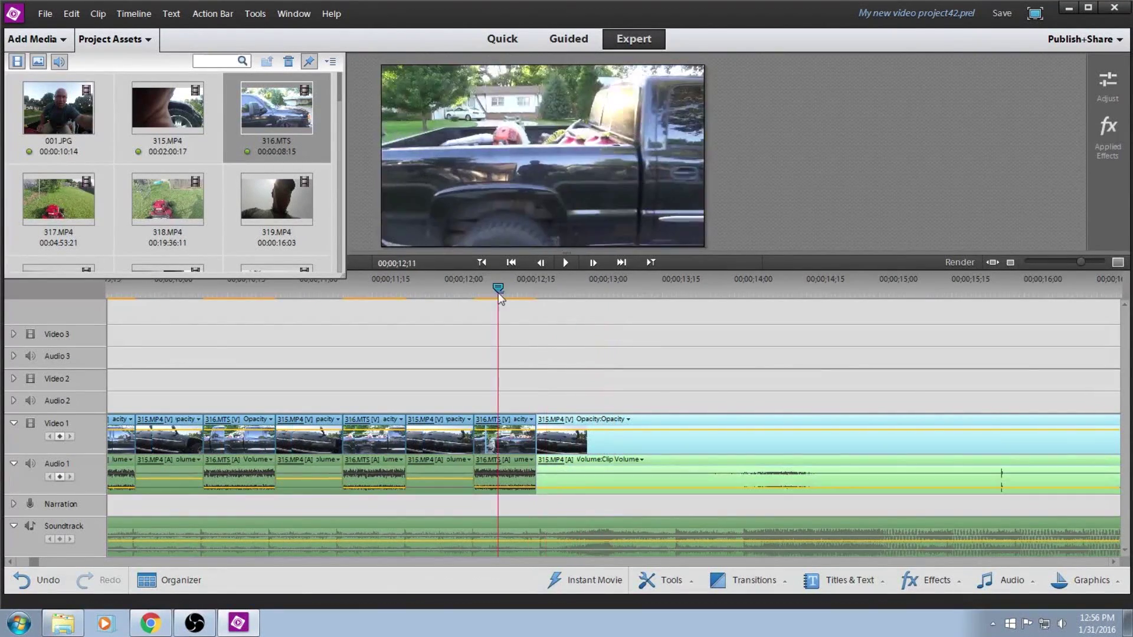
{"action": "left_click", "coordinate": [562, 266]}
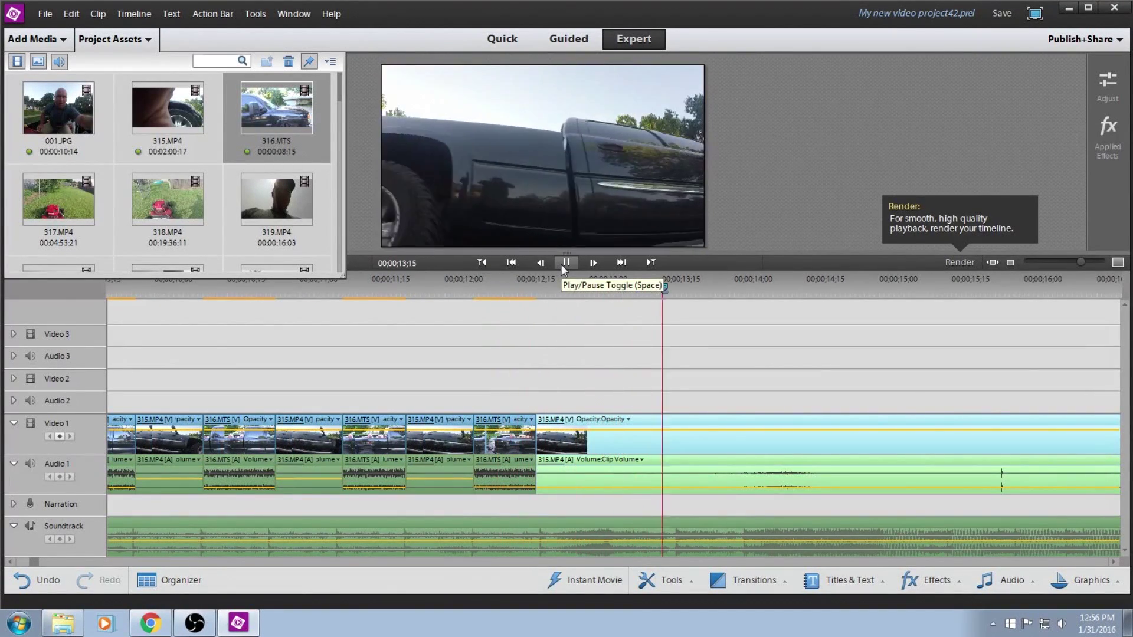
{"action": "left_click", "coordinate": [561, 264]}
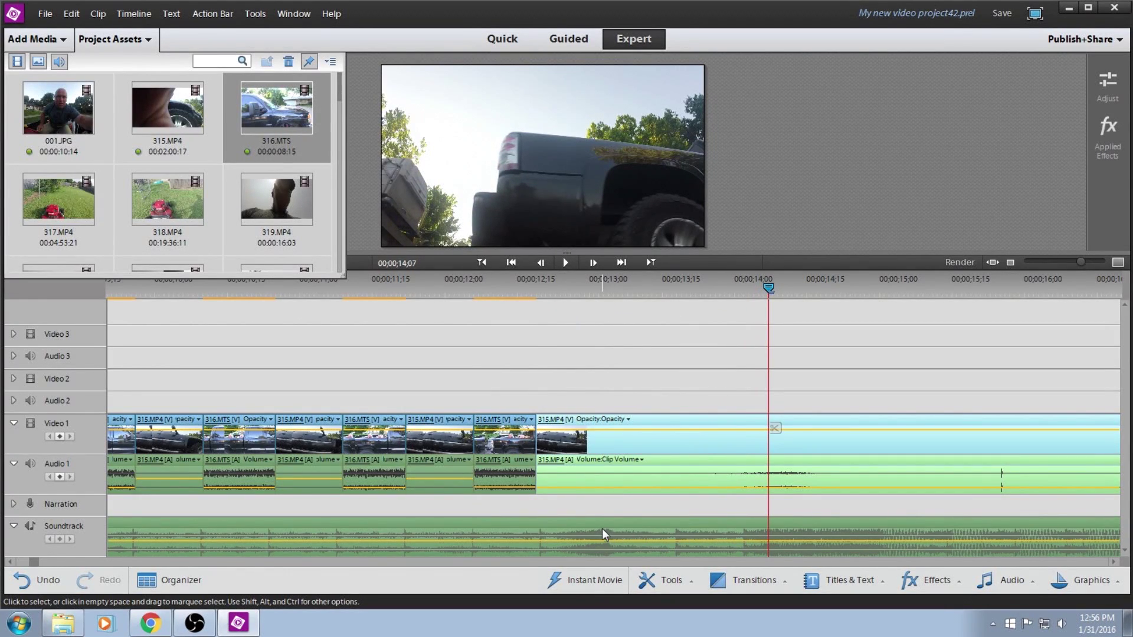
Split the 315.MP4 remainder on the beat at 00;00;13;03
{"action": "left_click_drag", "start_coordinate": [767, 285], "coordinate": [564, 304]}
{"action": "left_click", "coordinate": [565, 266]}
{"action": "left_click_drag", "start_coordinate": [632, 284], "coordinate": [469, 289]}
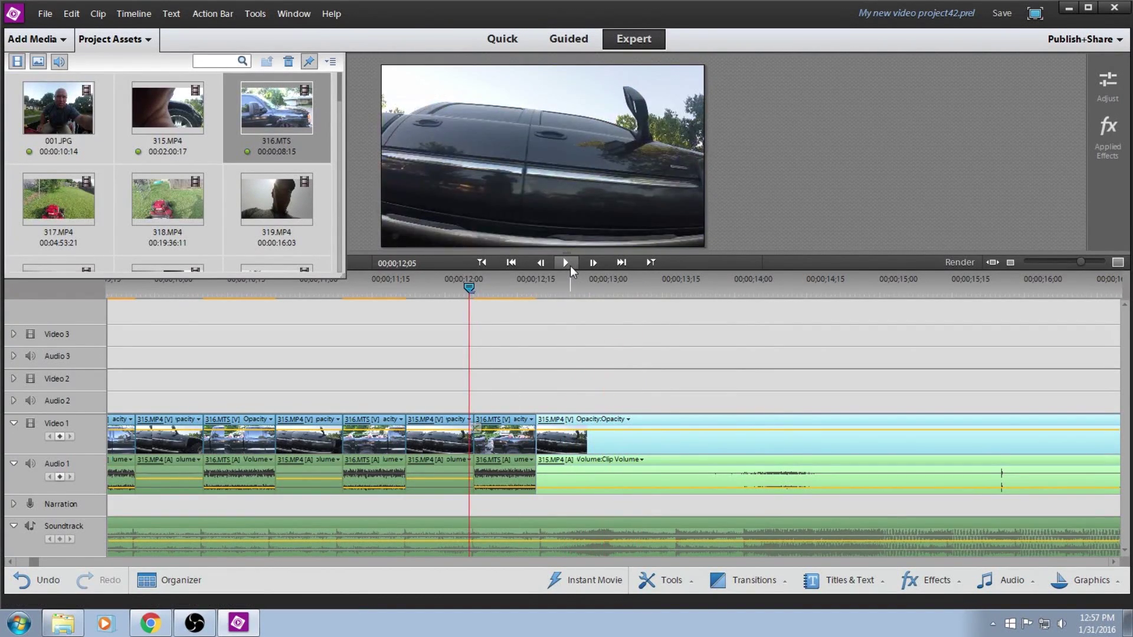
{"action": "left_click", "coordinate": [565, 263]}
{"action": "left_click", "coordinate": [565, 263]}
{"action": "left_click_drag", "start_coordinate": [648, 300], "coordinate": [592, 300]}
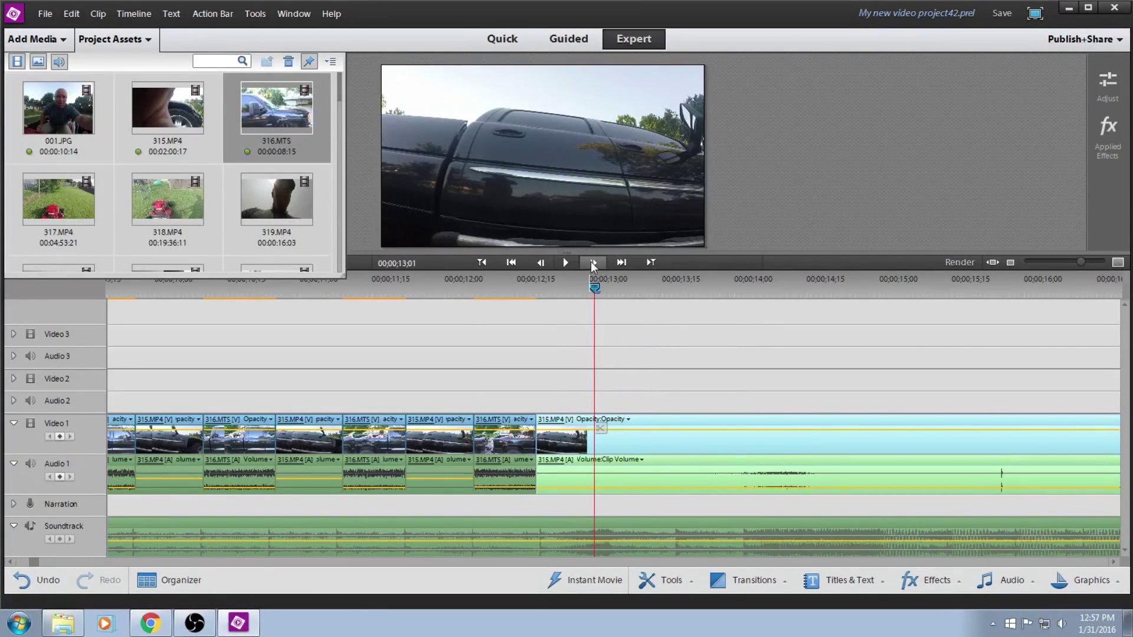
{"action": "left_click", "coordinate": [592, 263]}
{"action": "left_click", "coordinate": [593, 263]}
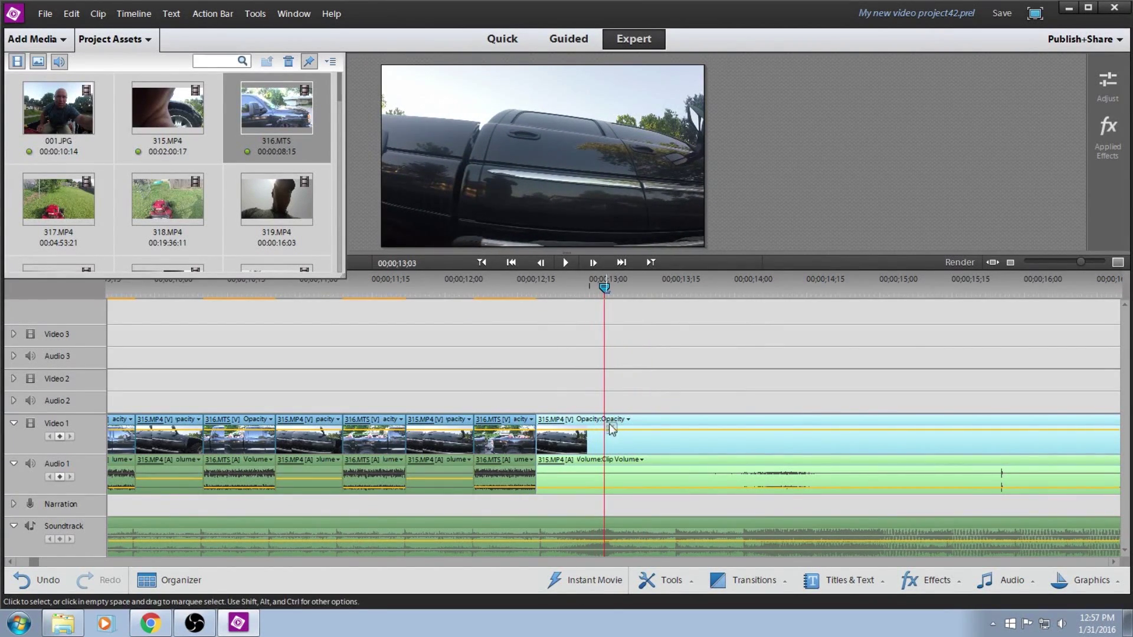
{"action": "left_click", "coordinate": [610, 428]}
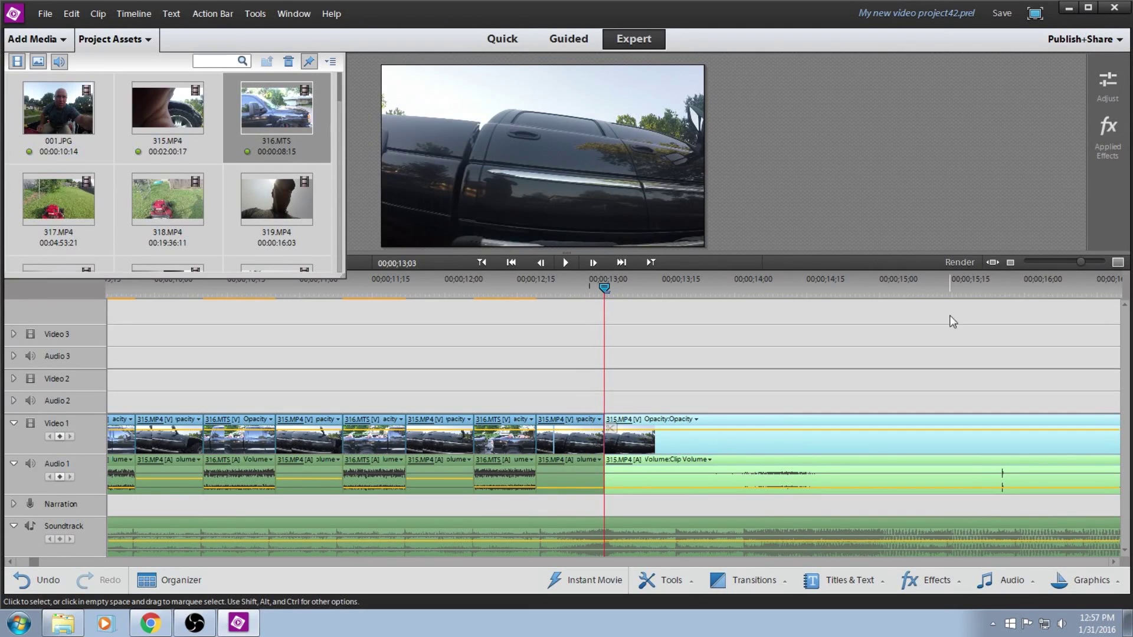
Play the timeline across the newest 315.MP4 and 316.MTS cuts around 00;00;14;02 to check them against the music
{"action": "left_click_drag", "start_coordinate": [1082, 260], "coordinate": [1058, 260]}
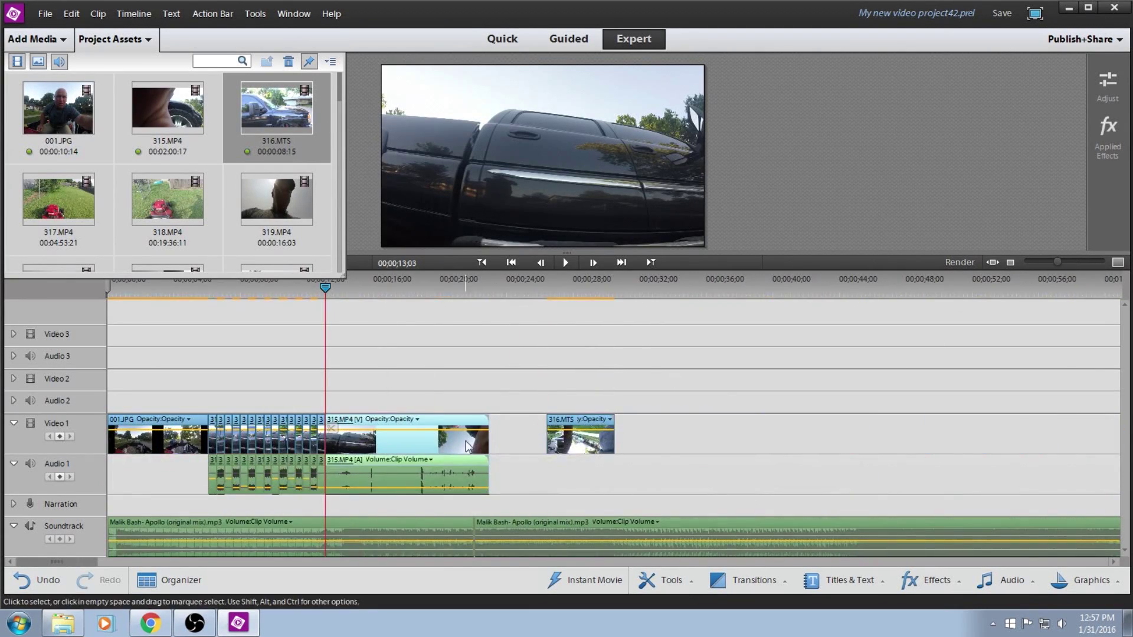
{"action": "key", "text": "equal"}
{"action": "left_click", "coordinate": [566, 263]}
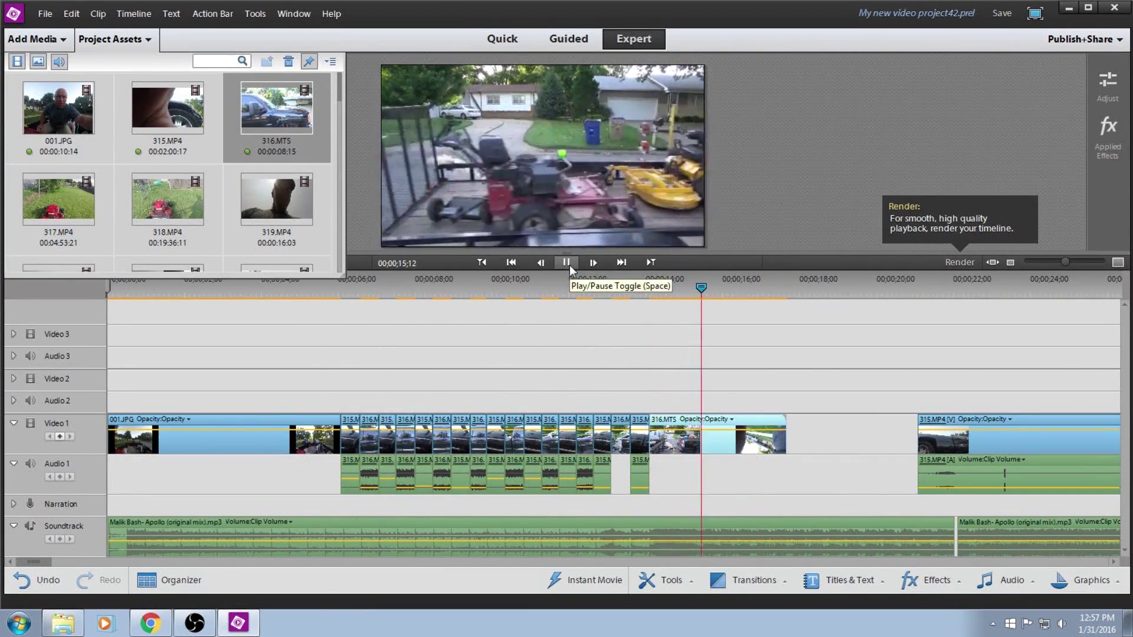
{"action": "left_click", "coordinate": [566, 262]}
{"action": "left_click_drag", "start_coordinate": [714, 292], "coordinate": [648, 296]}
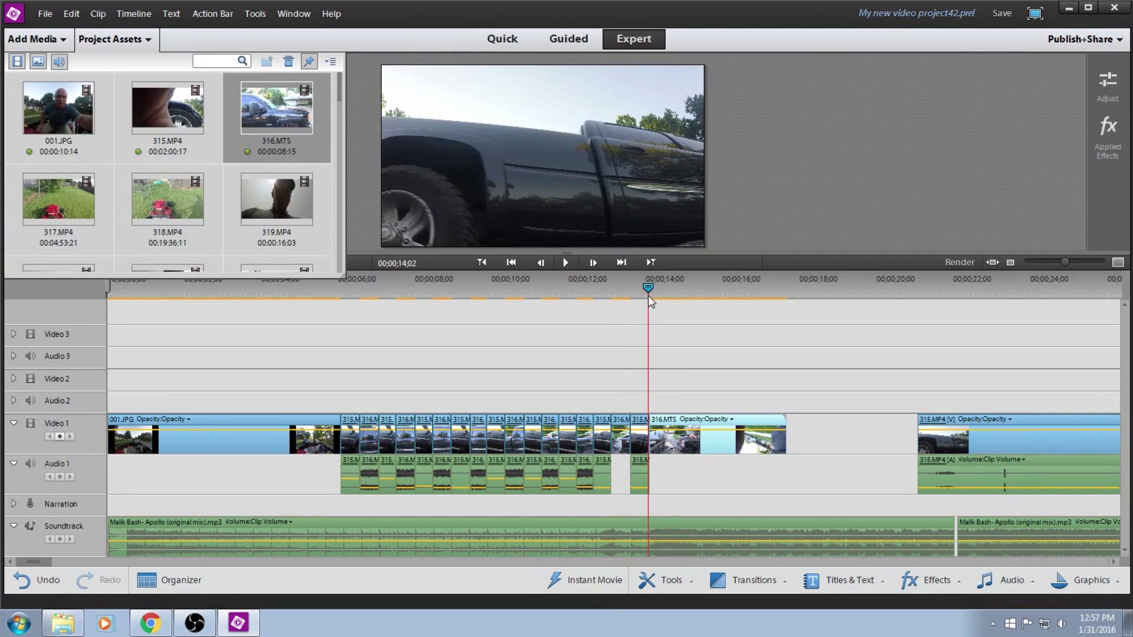
{"action": "left_click_drag", "start_coordinate": [649, 297], "coordinate": [625, 293]}
{"action": "left_click", "coordinate": [570, 266]}
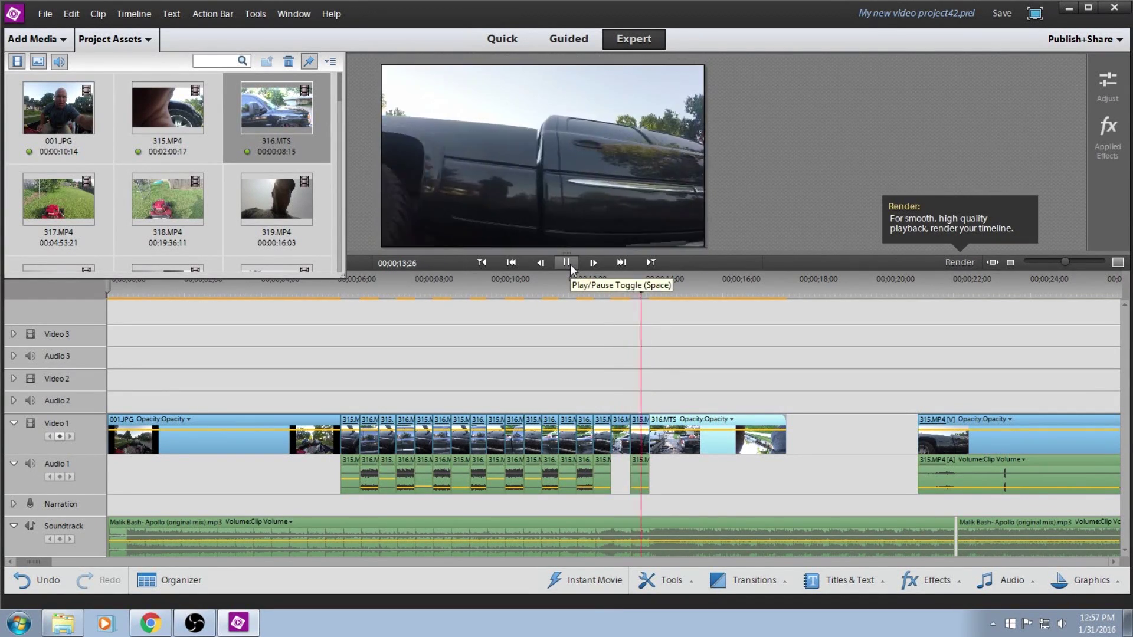
{"action": "left_click", "coordinate": [566, 263]}
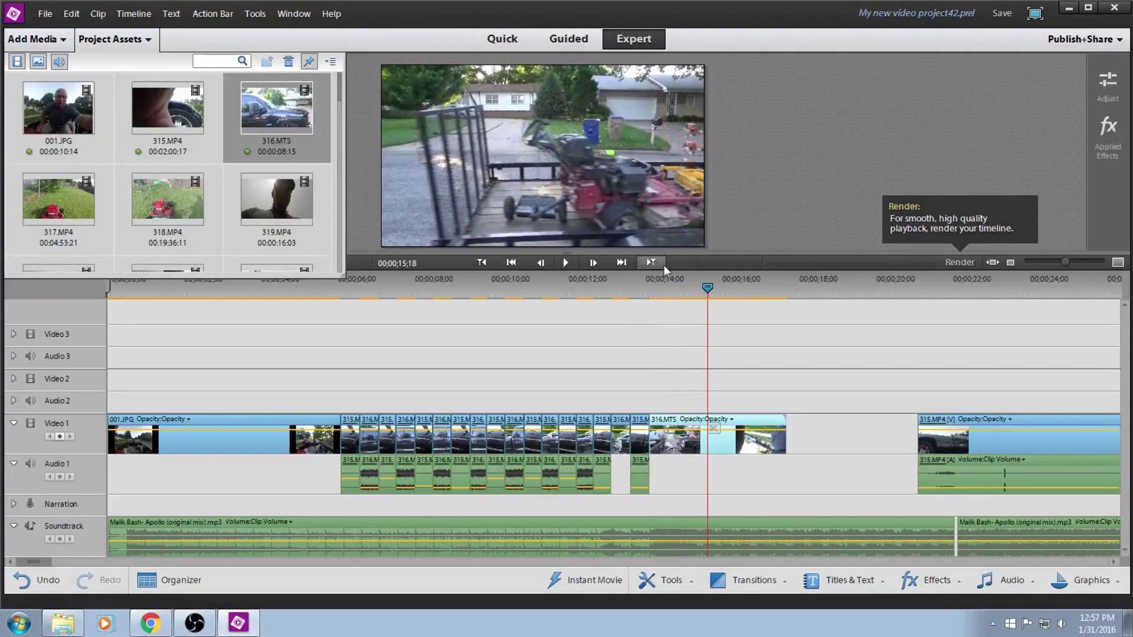
Locate the next beat after the latest cut and split the 316.MTS remainder at 00;00;14;09
{"action": "left_click_drag", "start_coordinate": [703, 284], "coordinate": [651, 293]}
{"action": "left_click_drag", "start_coordinate": [1066, 261], "coordinate": [1079, 261]}
{"action": "left_click_drag", "start_coordinate": [614, 288], "coordinate": [595, 277]}
{"action": "key", "text": "space"}
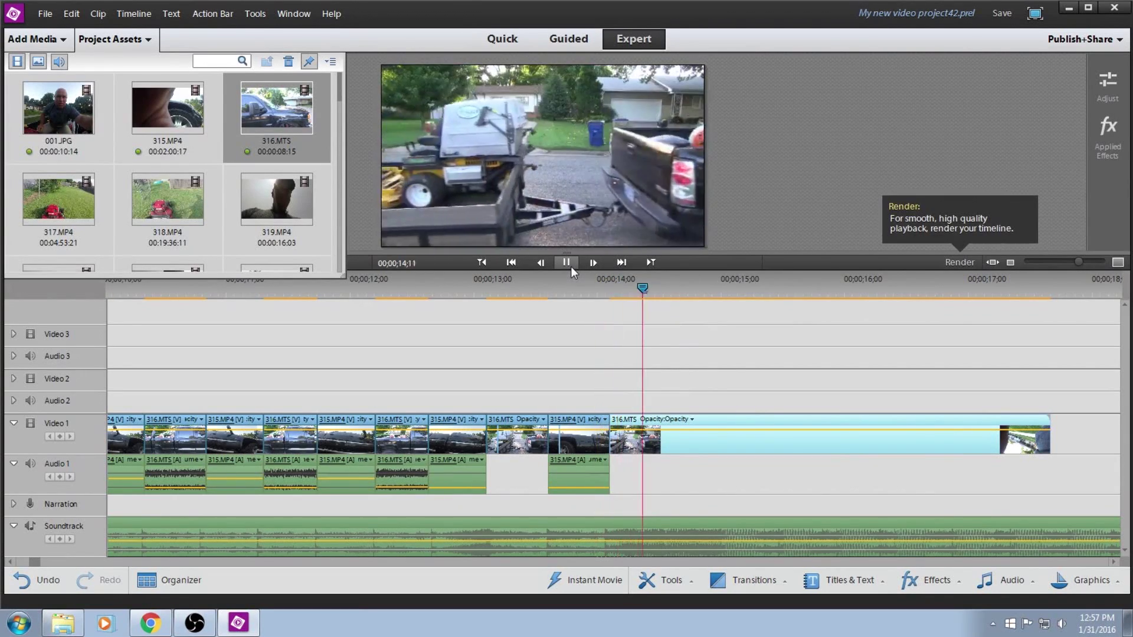
{"action": "key", "text": "space"}
{"action": "left_click_drag", "start_coordinate": [725, 288], "coordinate": [669, 303]}
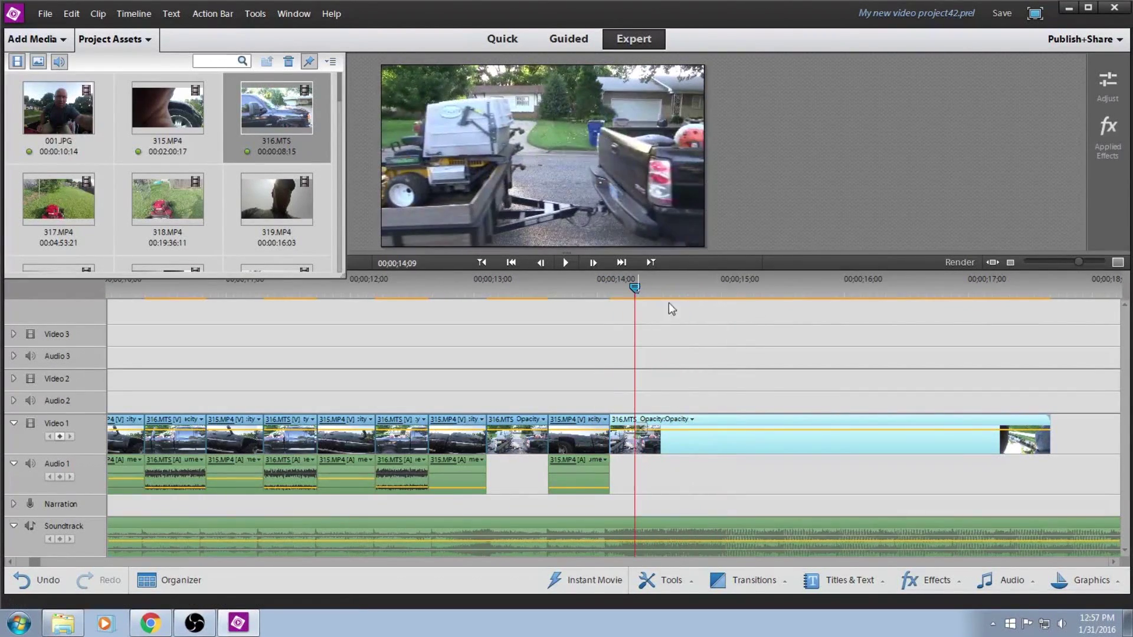
{"action": "left_click", "coordinate": [1088, 263]}
{"action": "left_click_drag", "start_coordinate": [1089, 265], "coordinate": [1096, 268]}
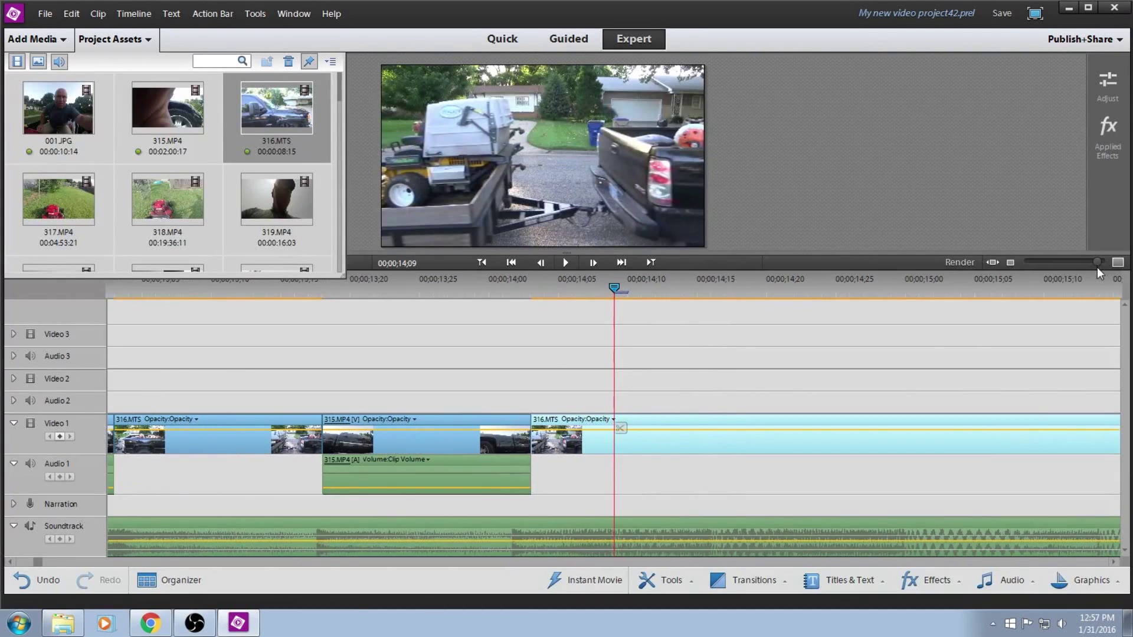
{"action": "left_click_drag", "start_coordinate": [614, 288], "coordinate": [540, 292]}
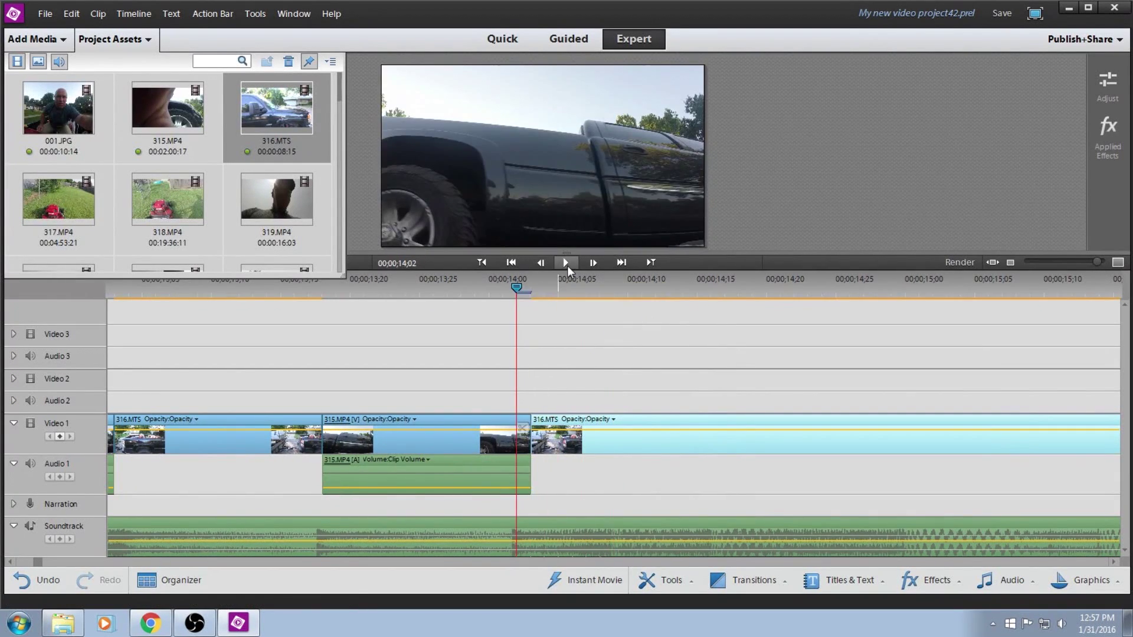
{"action": "left_click", "coordinate": [565, 263]}
{"action": "left_click_drag", "start_coordinate": [909, 292], "coordinate": [618, 318]}
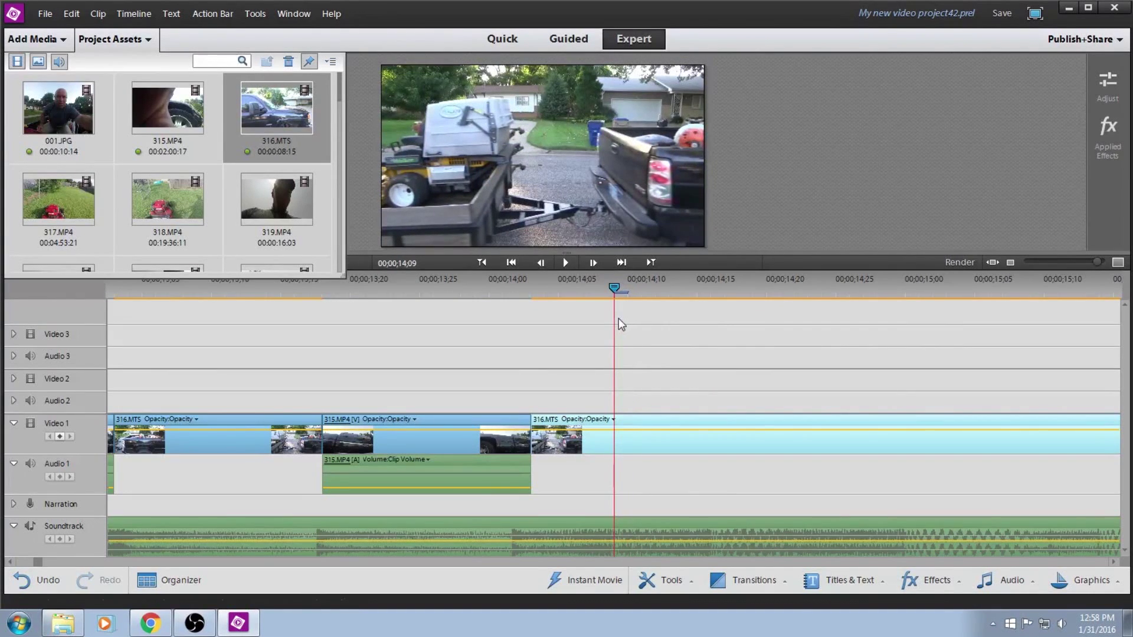
{"action": "left_click", "coordinate": [620, 430]}
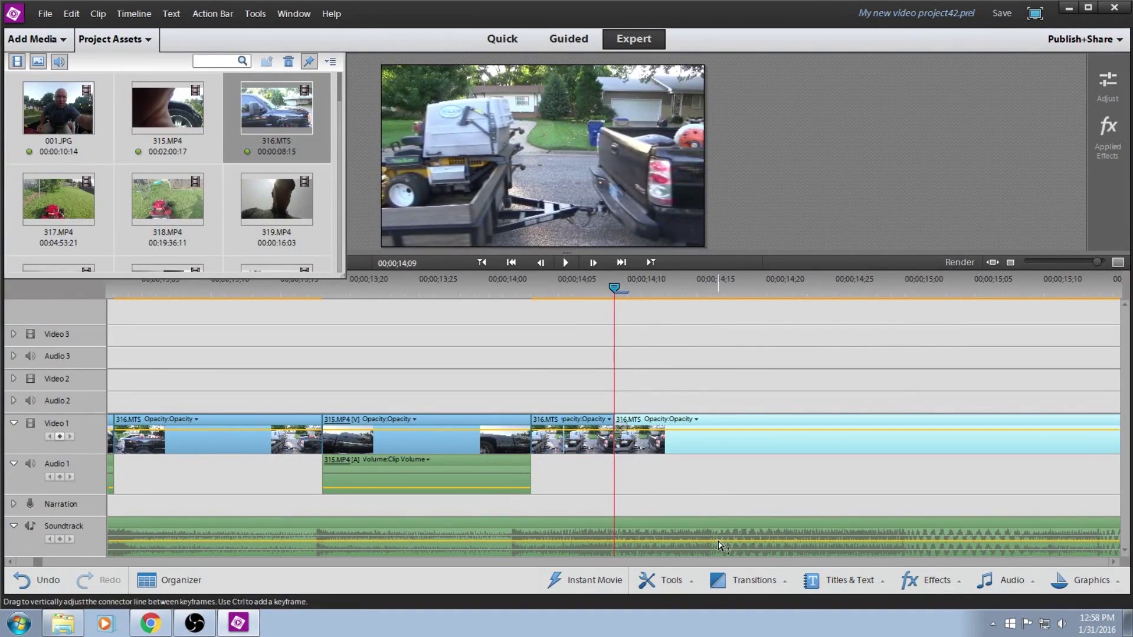
Park the 316.MTS remainder on Video 3, move the 315.MP4 remainder to the cut at 00;00;14;09, and shift the parked clip farther along
{"action": "left_click_drag", "start_coordinate": [708, 447], "coordinate": [758, 325]}
{"action": "left_click_drag", "start_coordinate": [1098, 262], "coordinate": [1069, 264]}
{"action": "left_click_drag", "start_coordinate": [1084, 425], "coordinate": [693, 443]}
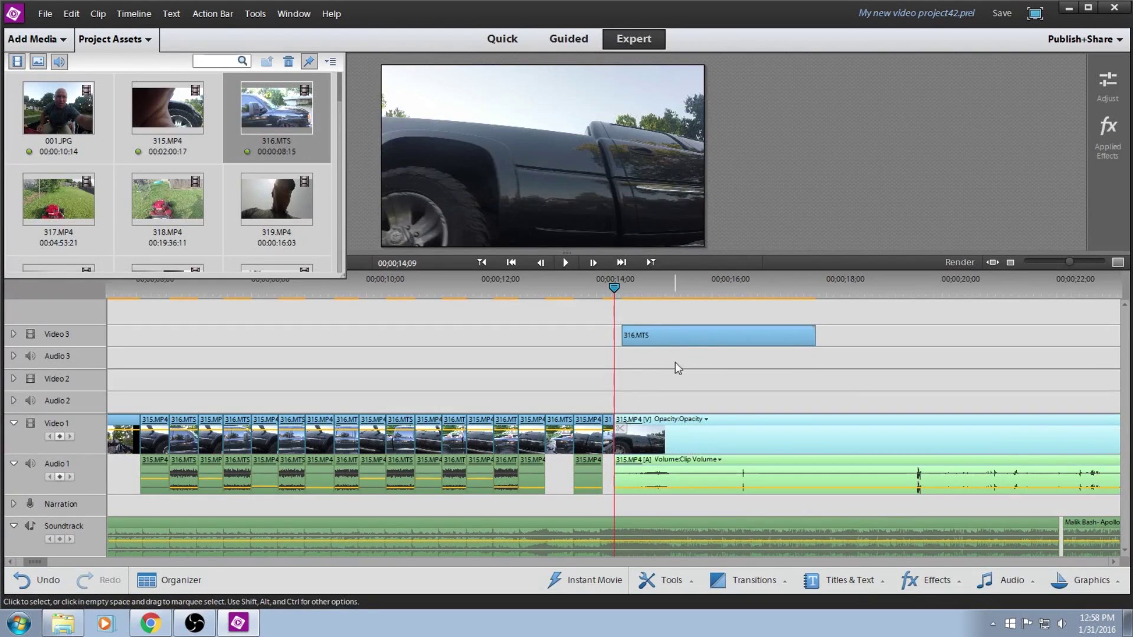
{"action": "left_click_drag", "start_coordinate": [690, 339], "coordinate": [943, 334]}
Split the 315.MP4 remainder a few frames after the cut at 00;00;14;09
{"action": "left_click_drag", "start_coordinate": [1080, 264], "coordinate": [1103, 265]}
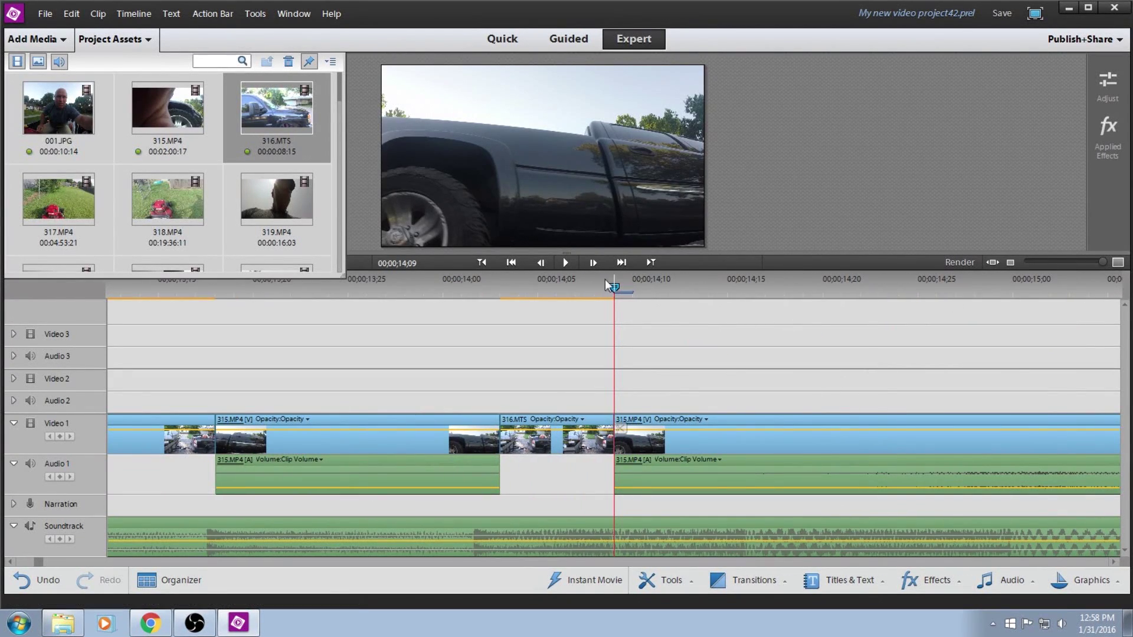
{"action": "left_click_drag", "start_coordinate": [612, 290], "coordinate": [741, 320]}
{"action": "left_click", "coordinate": [758, 438]}
{"action": "left_click", "coordinate": [754, 429]}
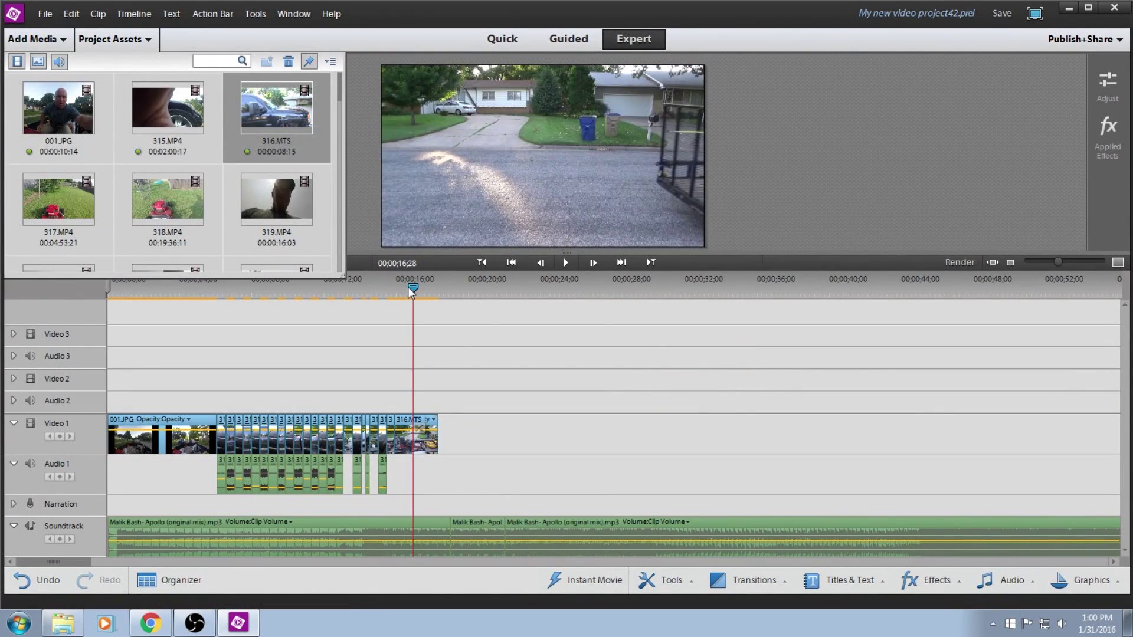
Split the last 316.MTS clip at 00;00;17;03 and delete the piece after the cut
{"action": "left_click_drag", "start_coordinate": [411, 289], "coordinate": [412, 322]}
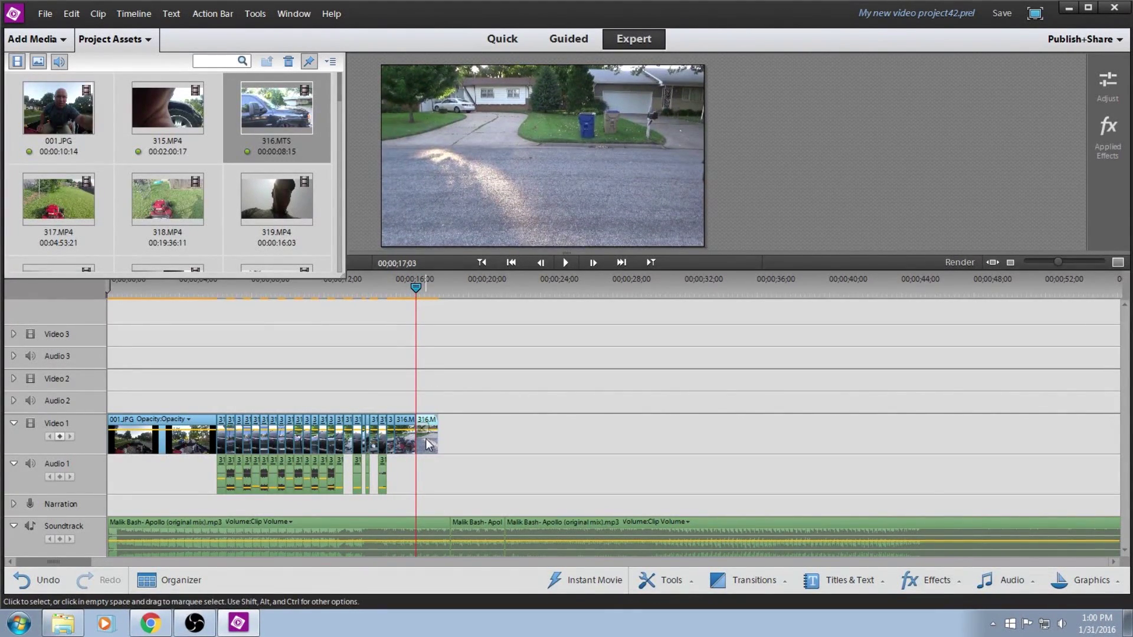
{"action": "key", "text": "Delete"}
Play the edited sequence from 00;00;04;10 to the end of its clips and return the playhead to 00;00;05;16
{"action": "left_click_drag", "start_coordinate": [431, 292], "coordinate": [186, 292]}
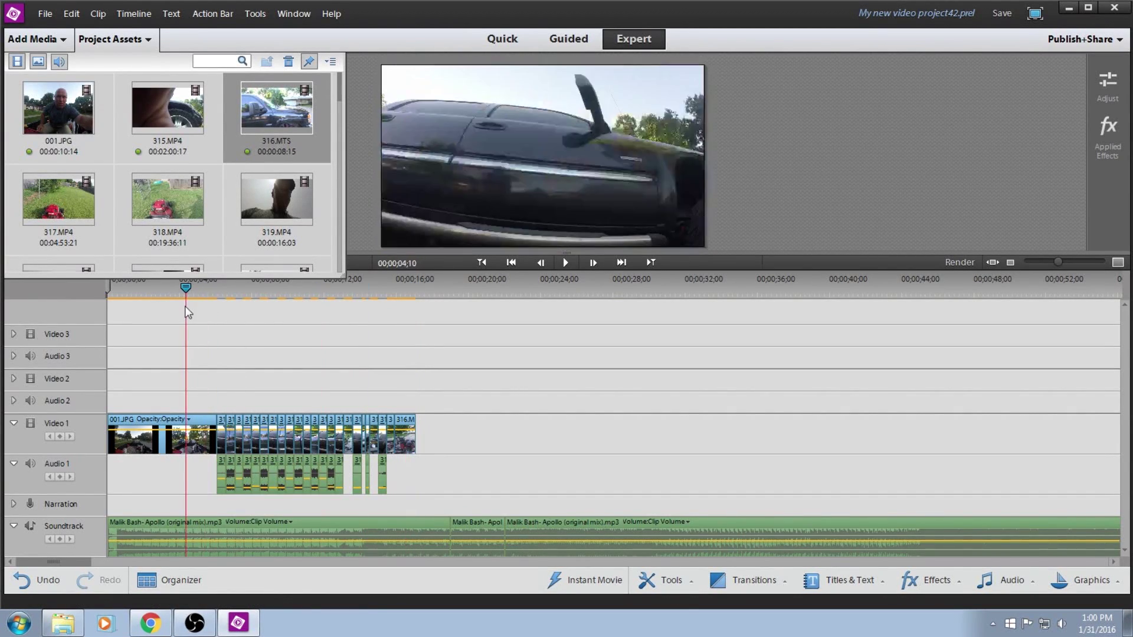
{"action": "left_click", "coordinate": [567, 262]}
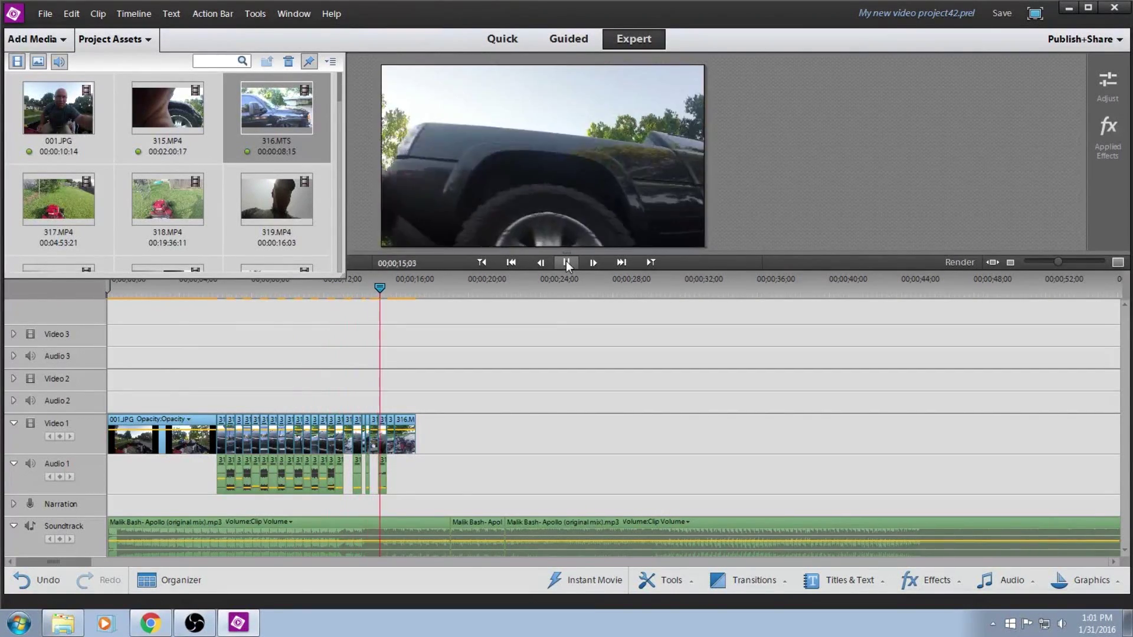
{"action": "left_click", "coordinate": [566, 261]}
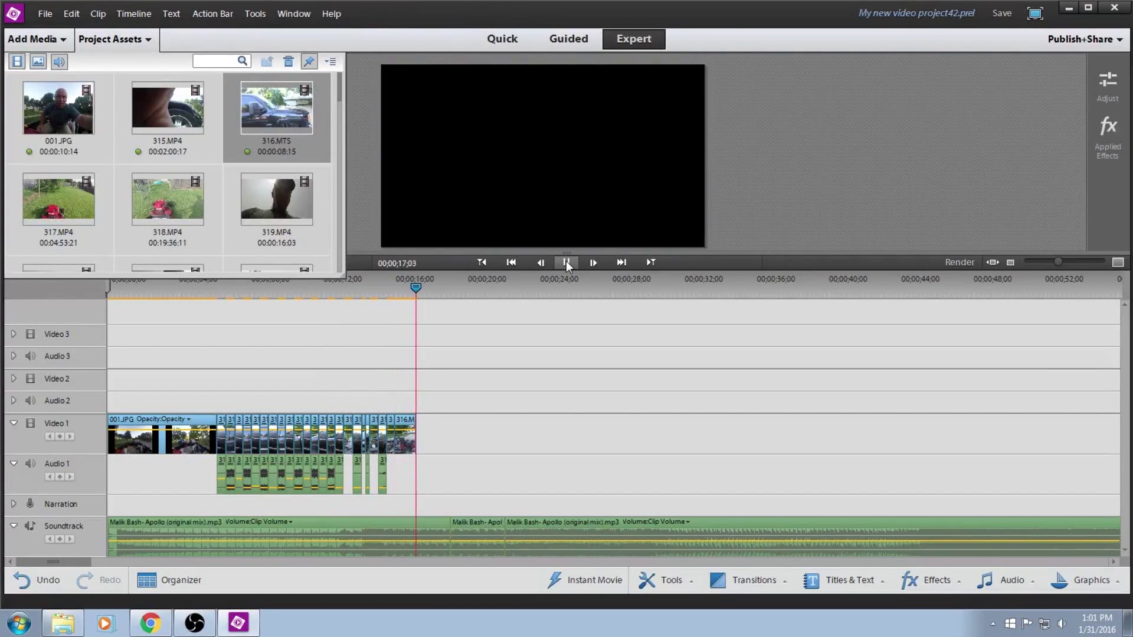
{"action": "left_click_drag", "start_coordinate": [434, 308], "coordinate": [248, 306]}
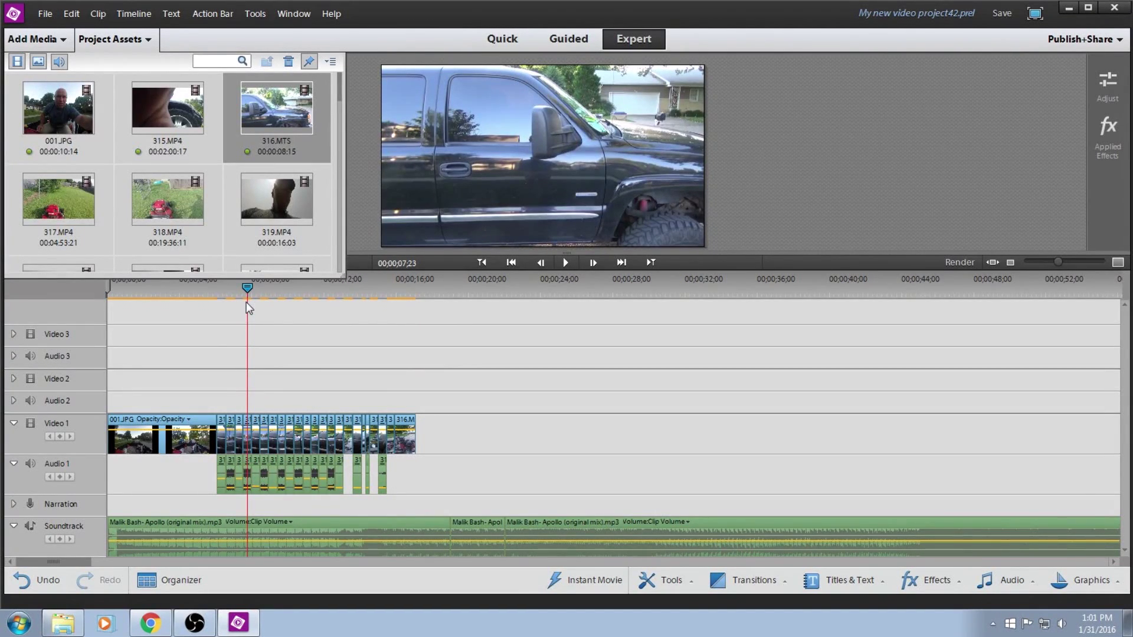
{"action": "left_click_drag", "start_coordinate": [248, 307], "coordinate": [206, 304]}
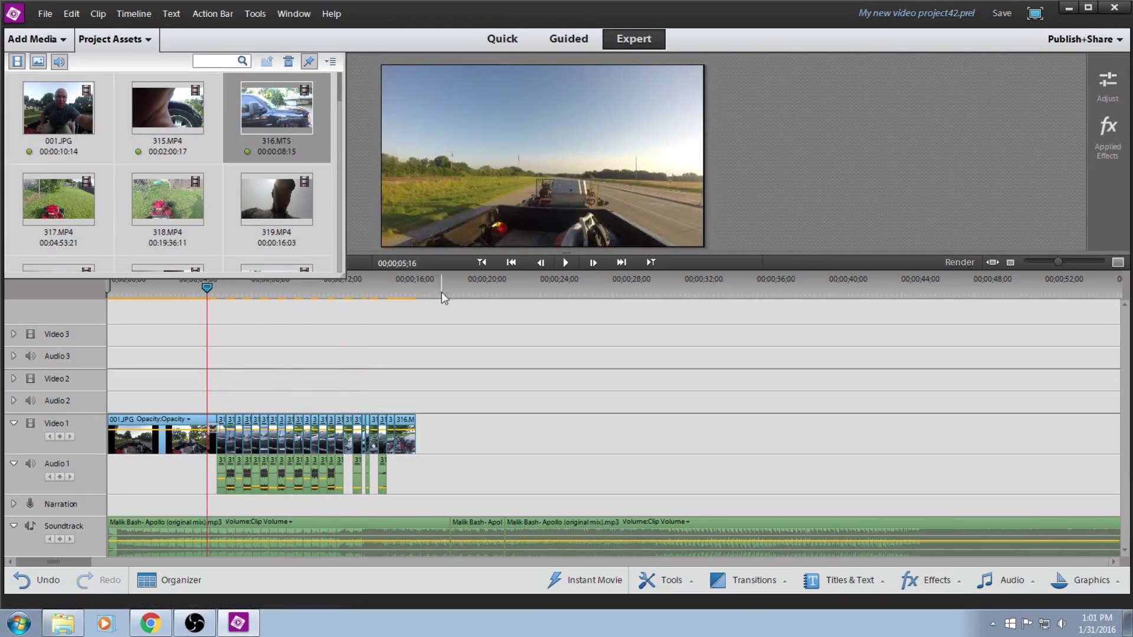